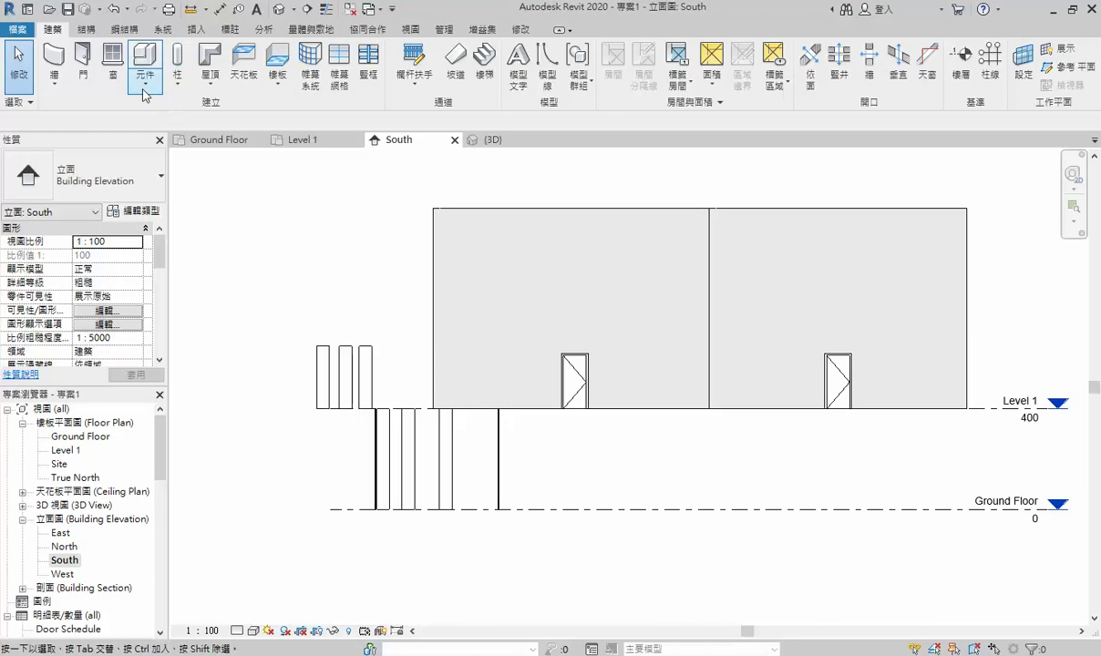
Start a new project from the 建築樣板 architectural template, dismissing the save reminder.
click(18, 30)
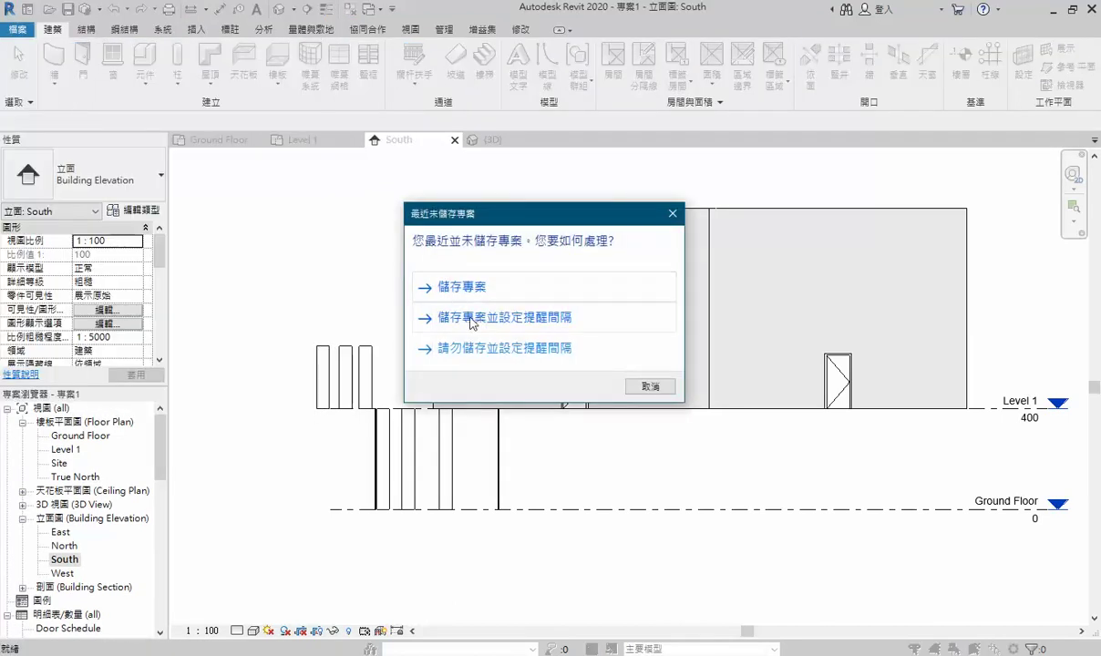
click(638, 387)
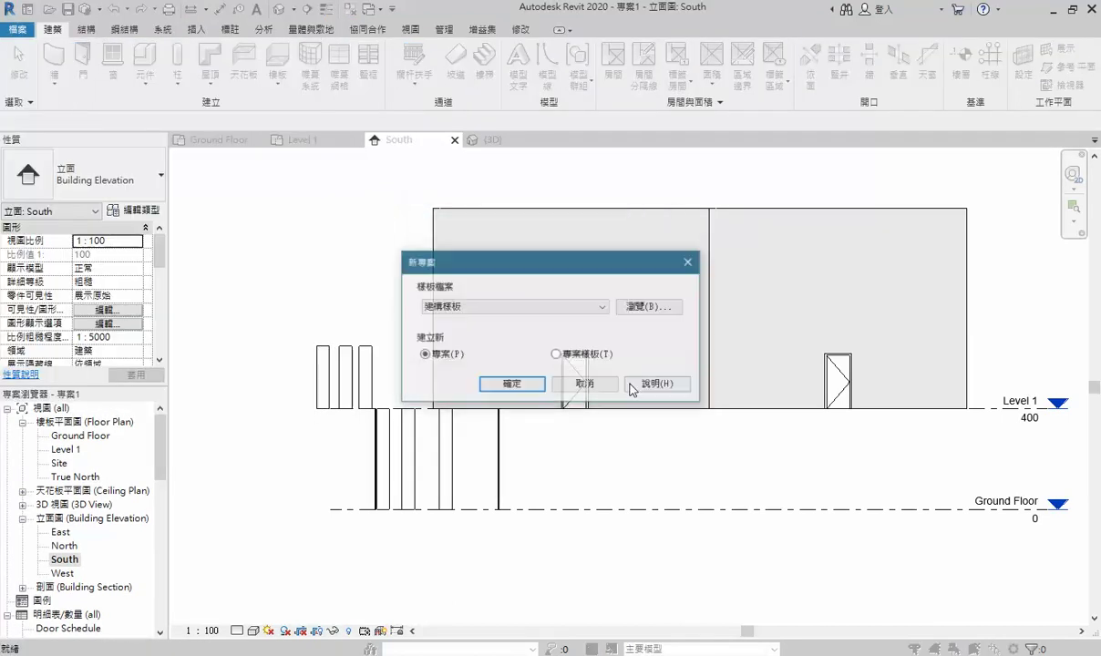
click(451, 307)
click(463, 336)
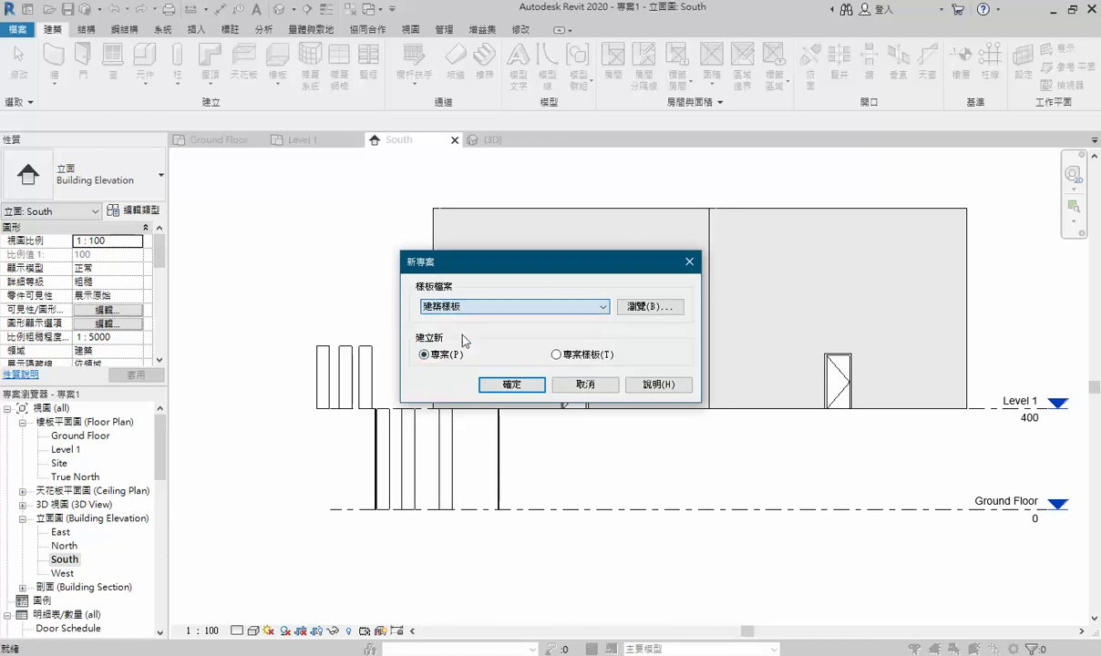
Create the architectural project, then open and close Project Units with UN.
click(512, 388)
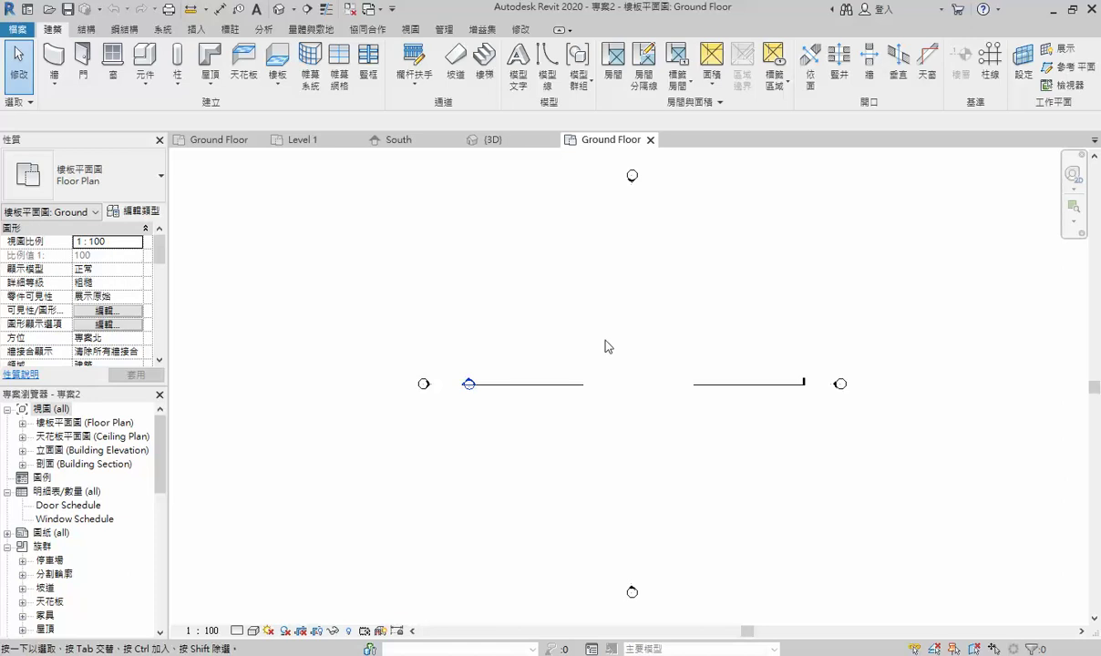
key(u)
key(n)
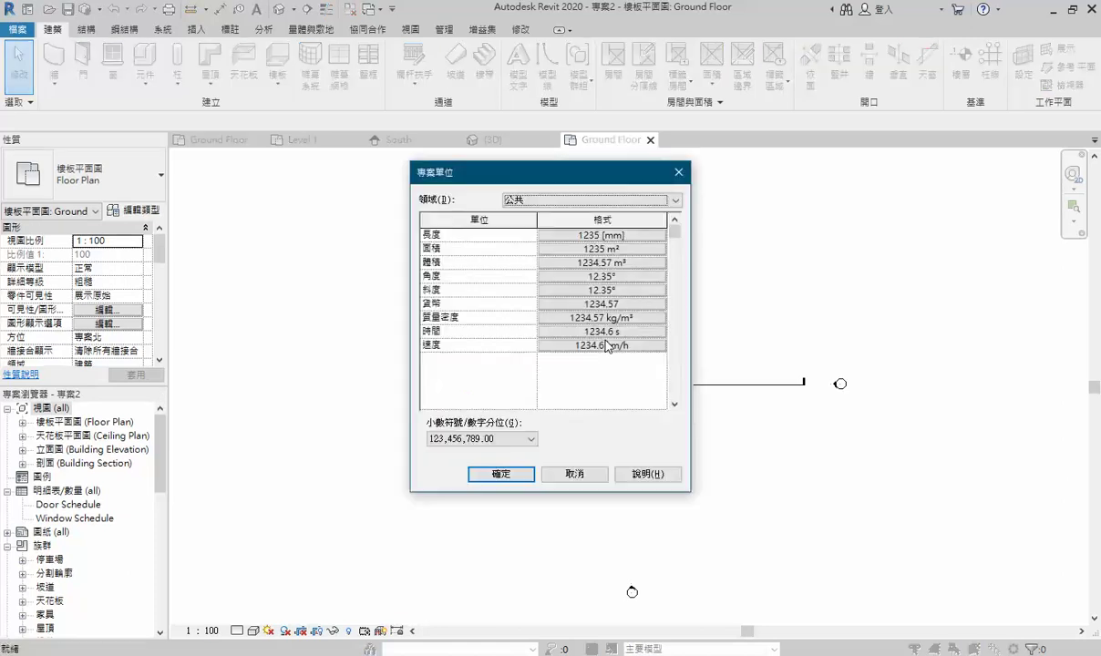
click(679, 171)
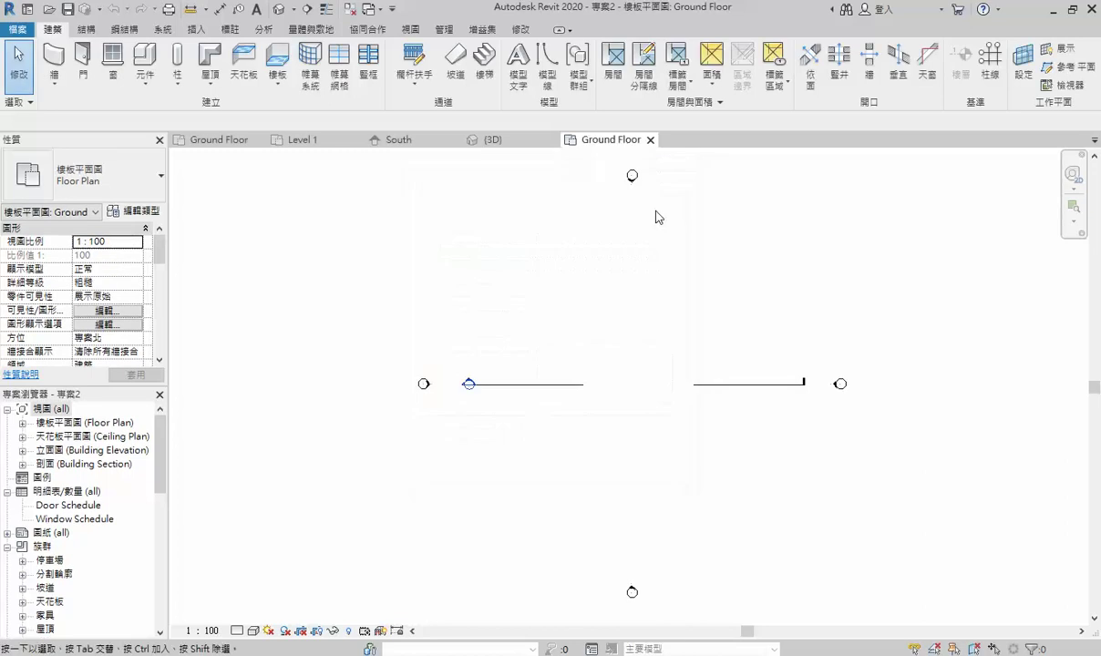
Change the project length units to centimetres (公分) in Manage > Project Units.
click(443, 30)
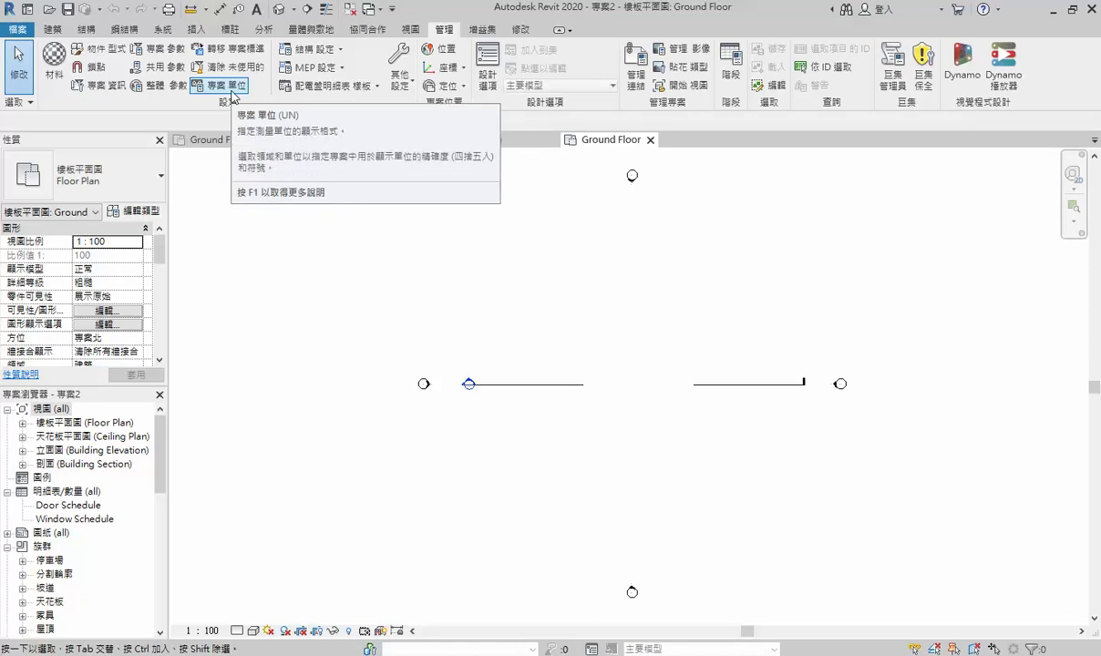
click(231, 91)
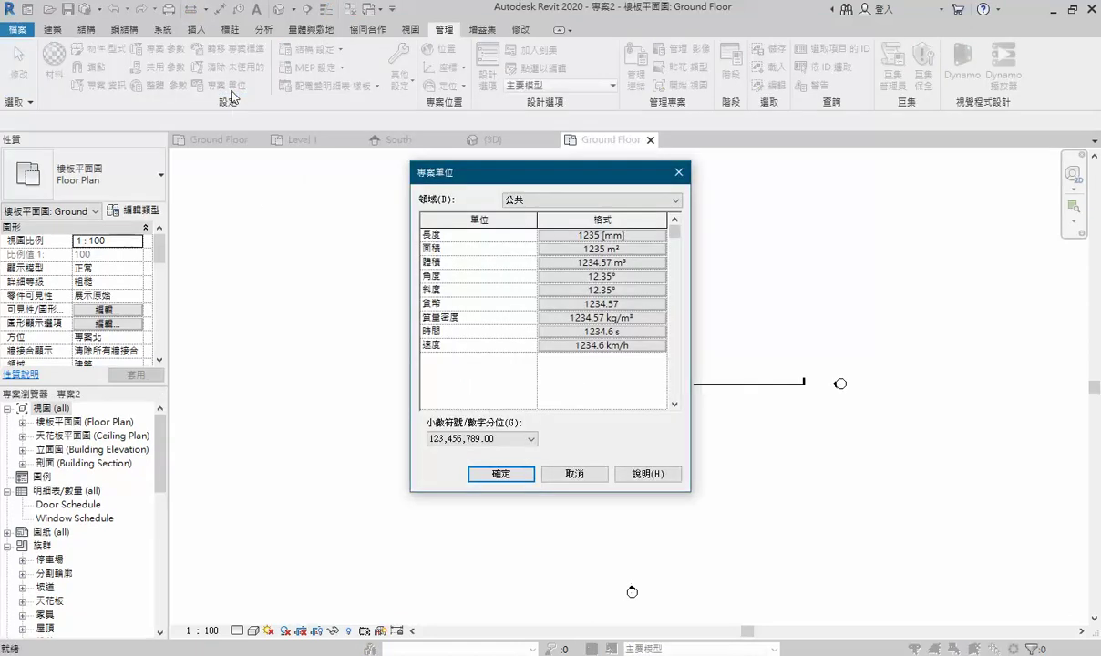
click(617, 240)
click(583, 258)
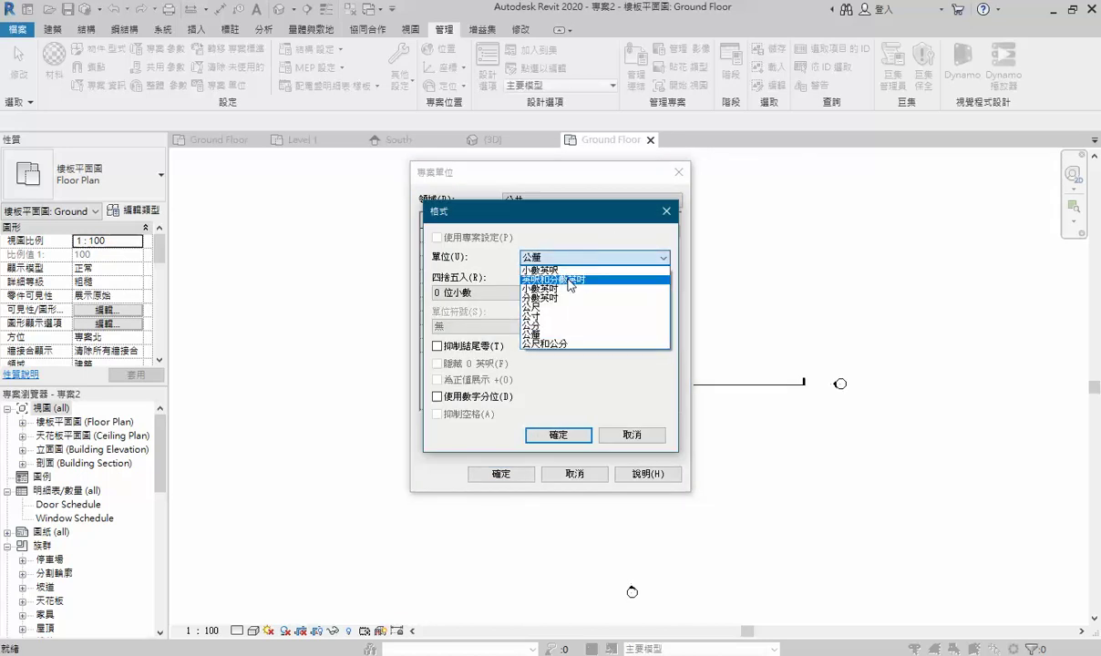
click(544, 326)
click(558, 434)
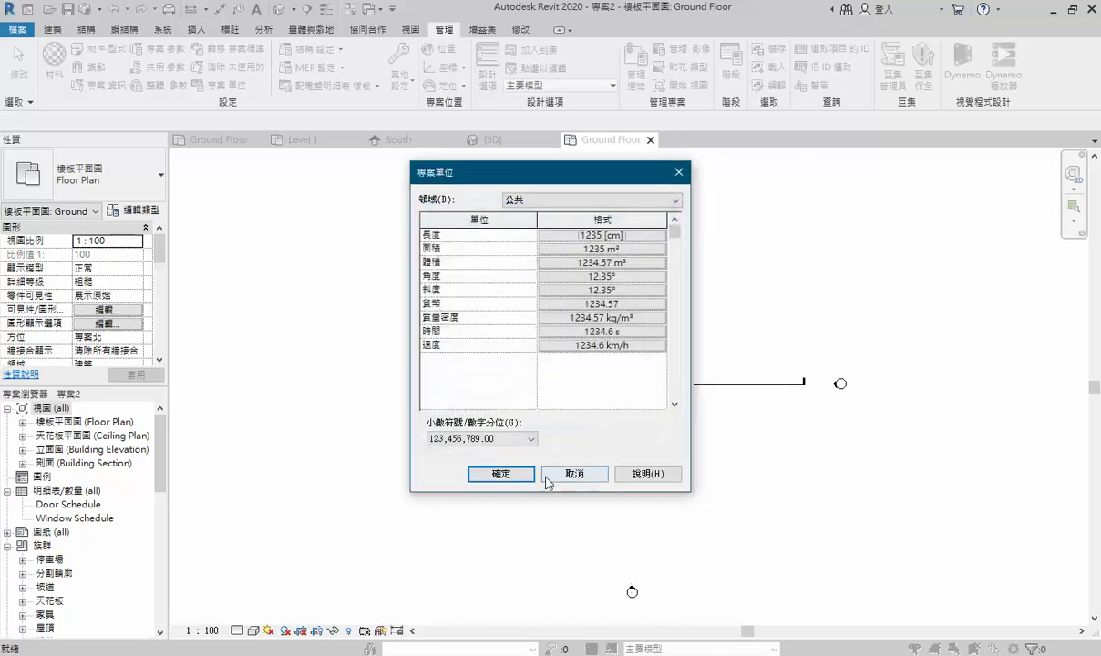
click(524, 474)
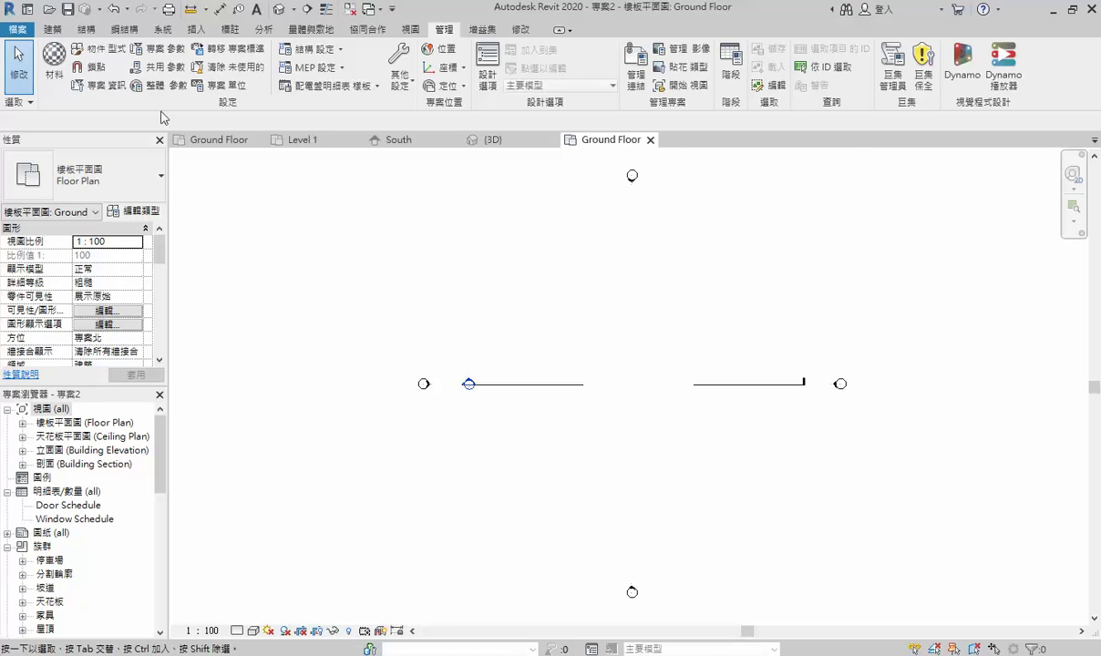
Start the Wall tool with WA and browse the wall types, leaving them unchanged.
key(w)
key(a)
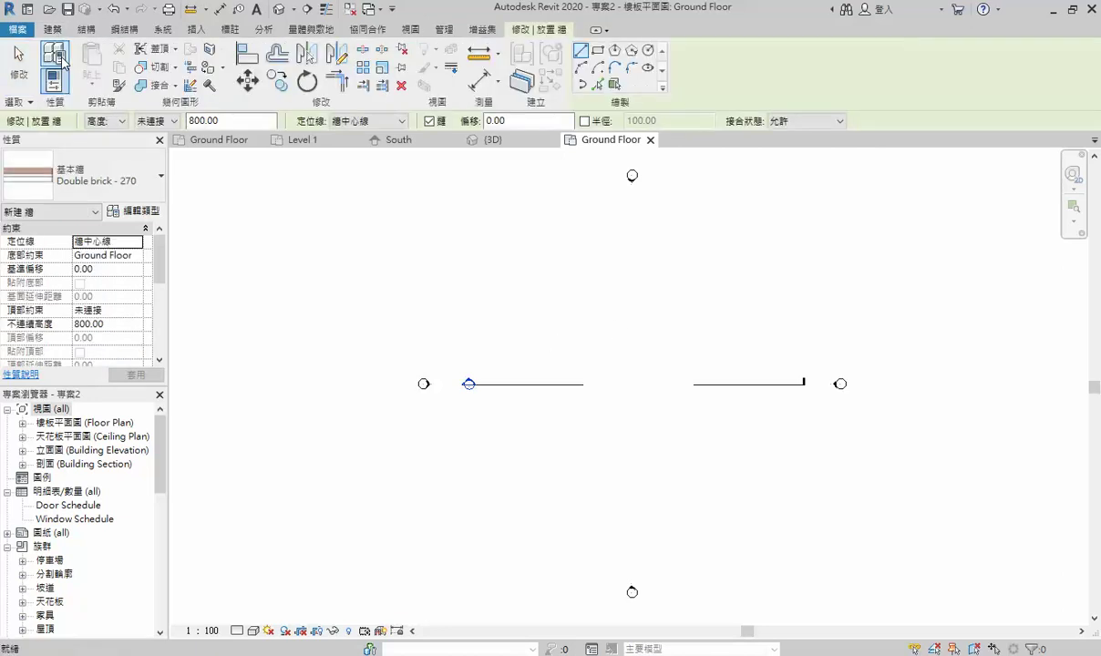
click(127, 179)
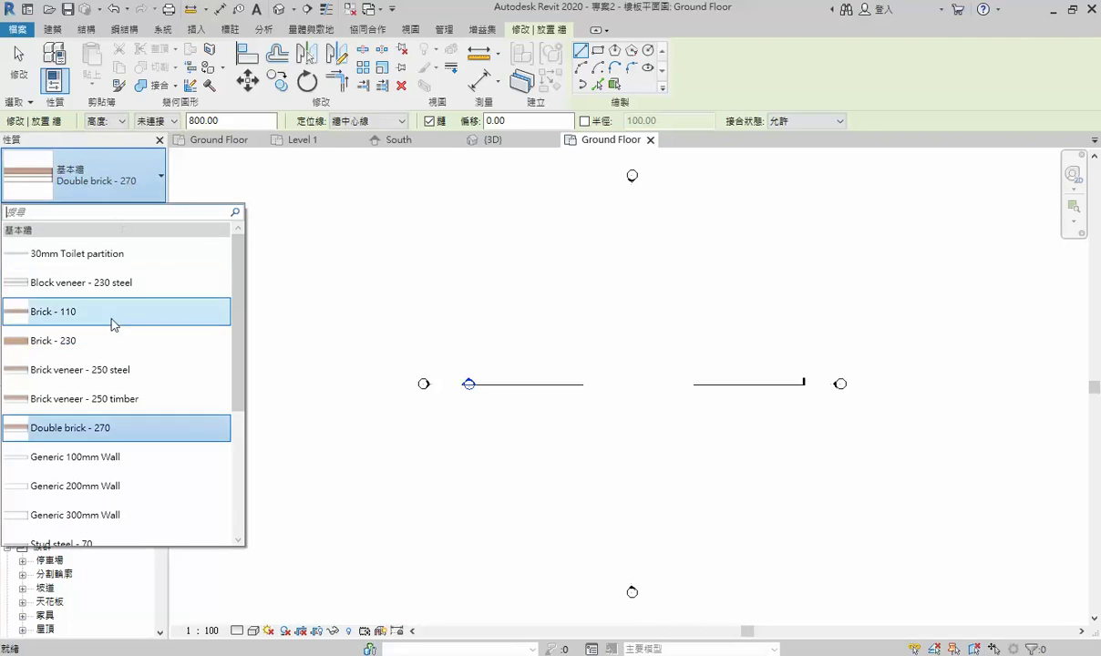
scroll(113, 324, down, 2)
scroll(113, 324, down, 2)
scroll(113, 325, up, 5)
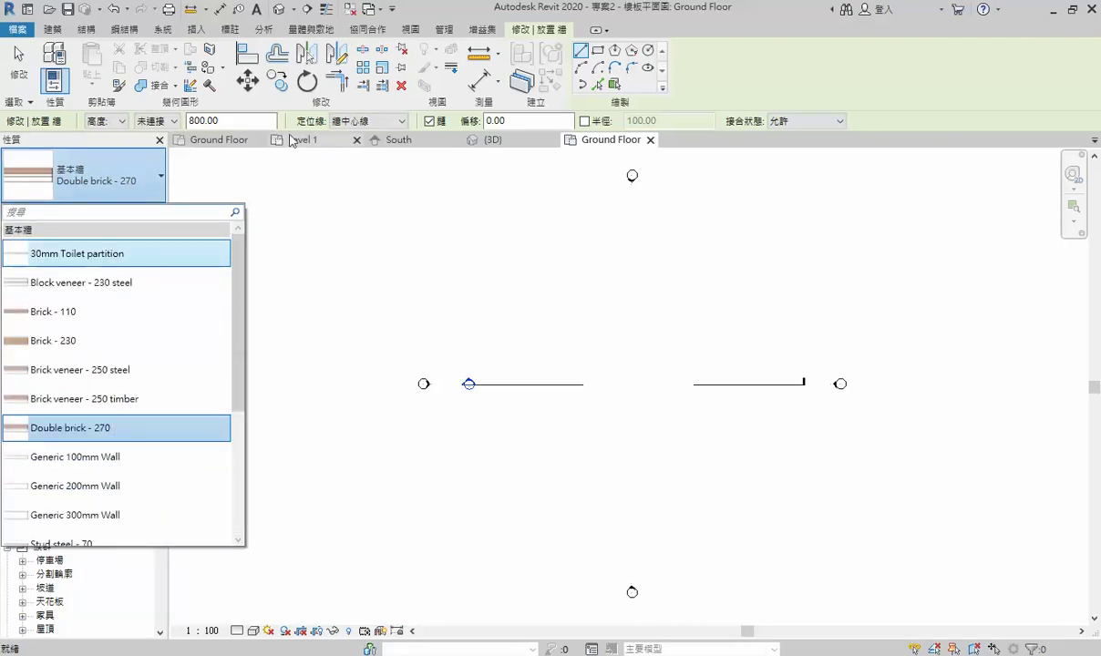
click(764, 81)
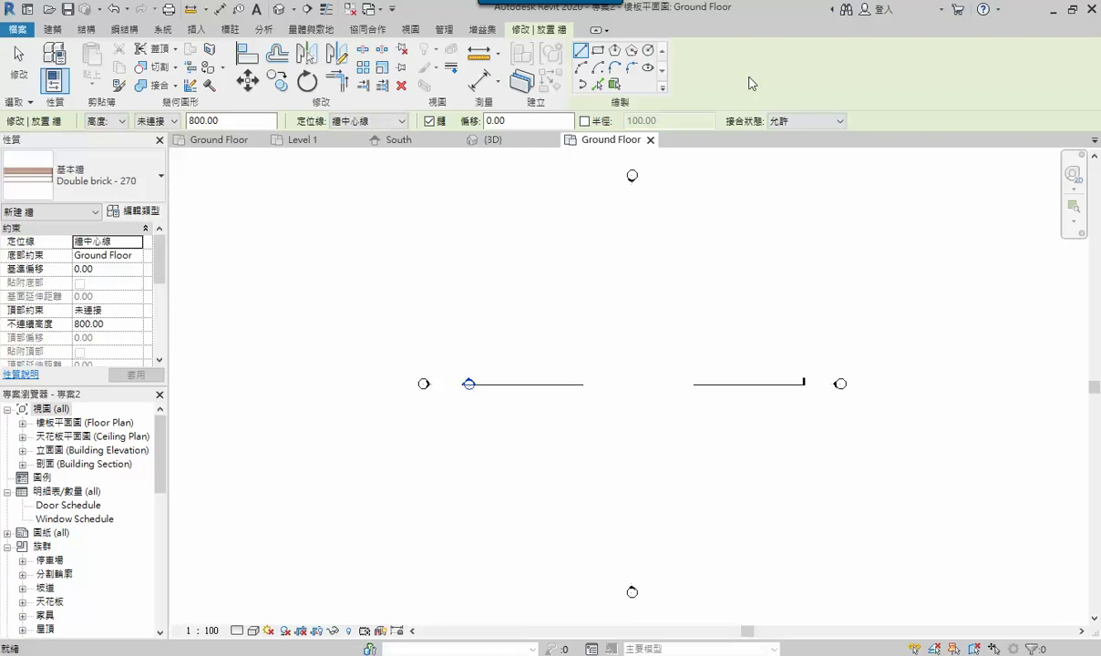
key(Escape)
key(Escape)
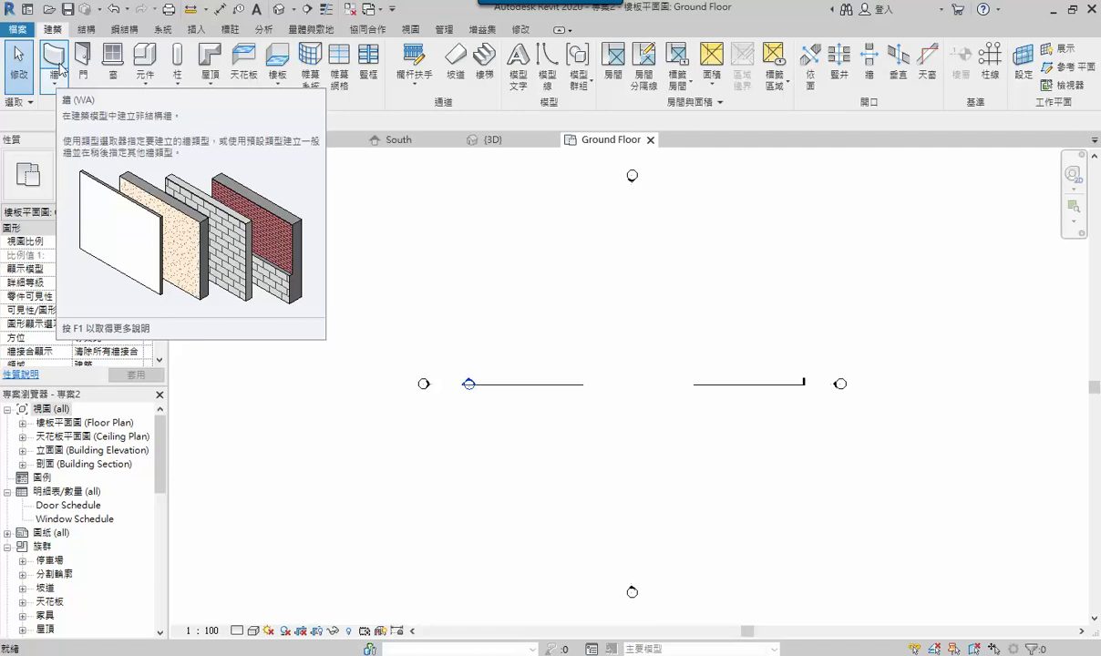
Restart the Wall tool and choose the Generic 200mm Wall type.
click(61, 70)
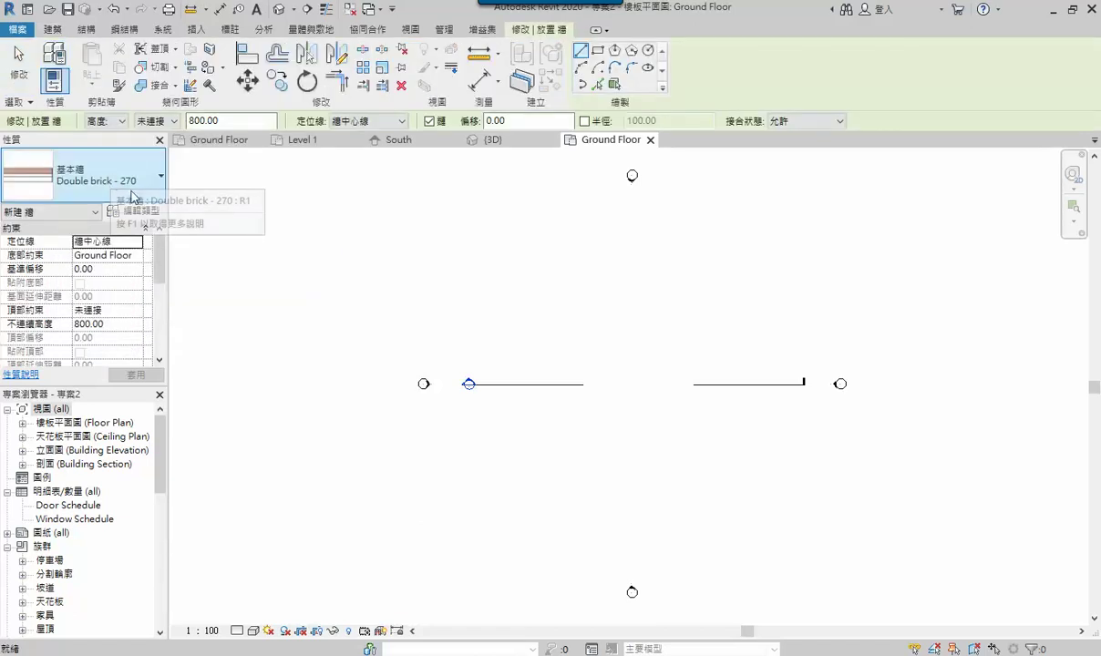
click(139, 198)
scroll(150, 287, down, 1)
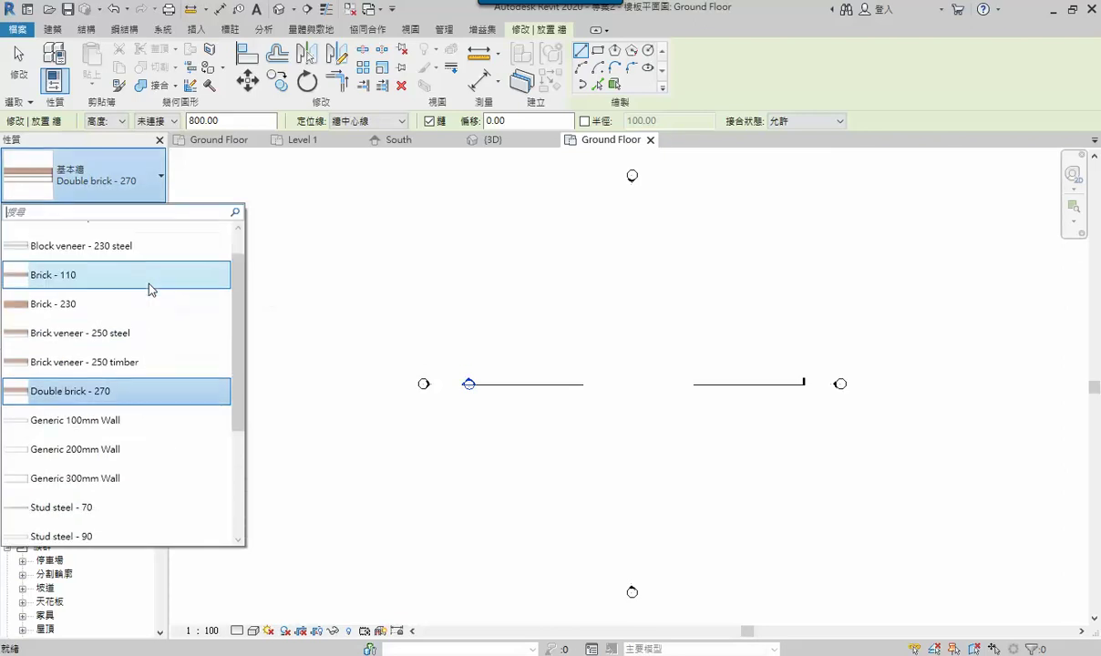
scroll(150, 287, down, 1)
scroll(151, 289, down, 1)
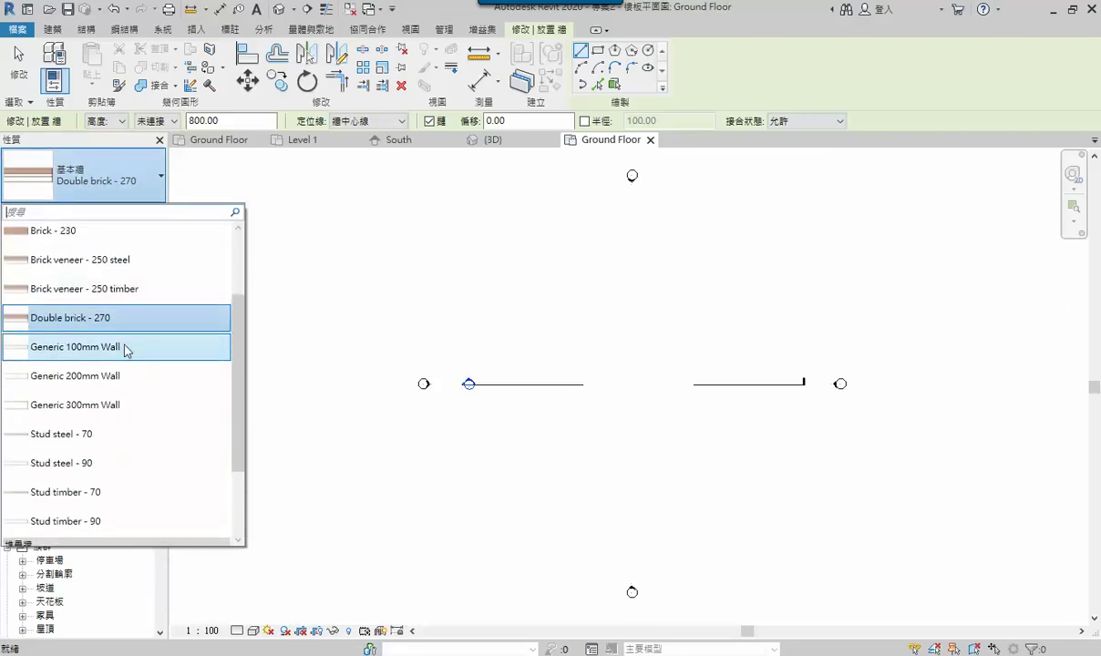
scroll(140, 321, up, 1)
scroll(127, 332, down, 1)
click(109, 375)
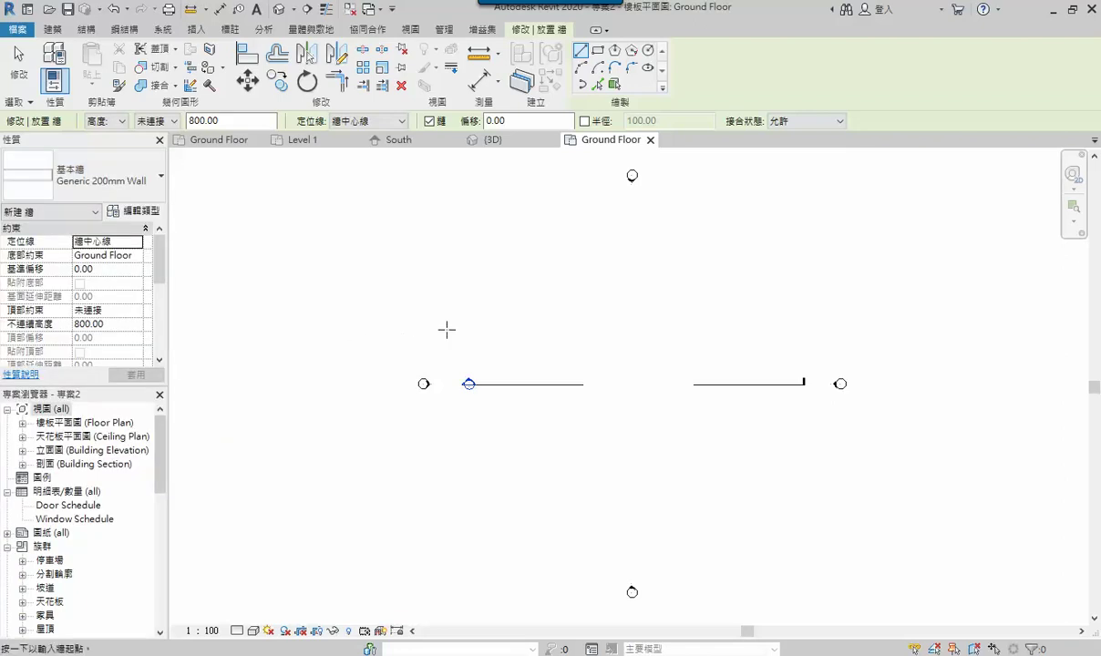
scroll(577, 333, up, 3)
scroll(578, 333, up, 1)
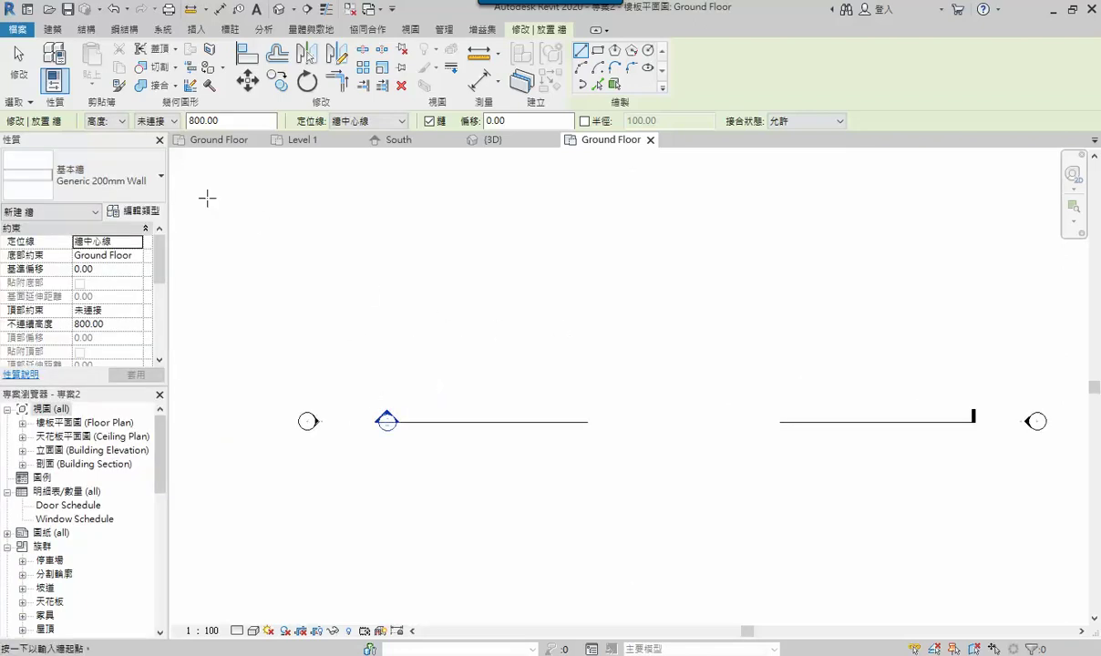
Set wall height to Unconnected 400.00 after a rejected level top, then start a trial wall.
click(147, 126)
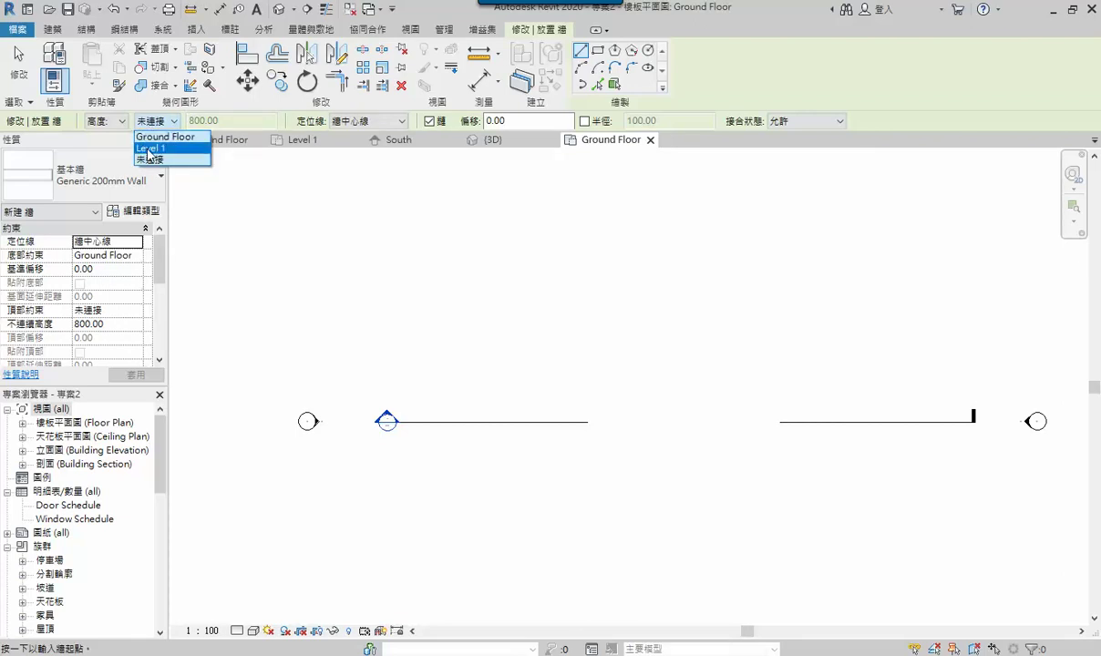
click(150, 148)
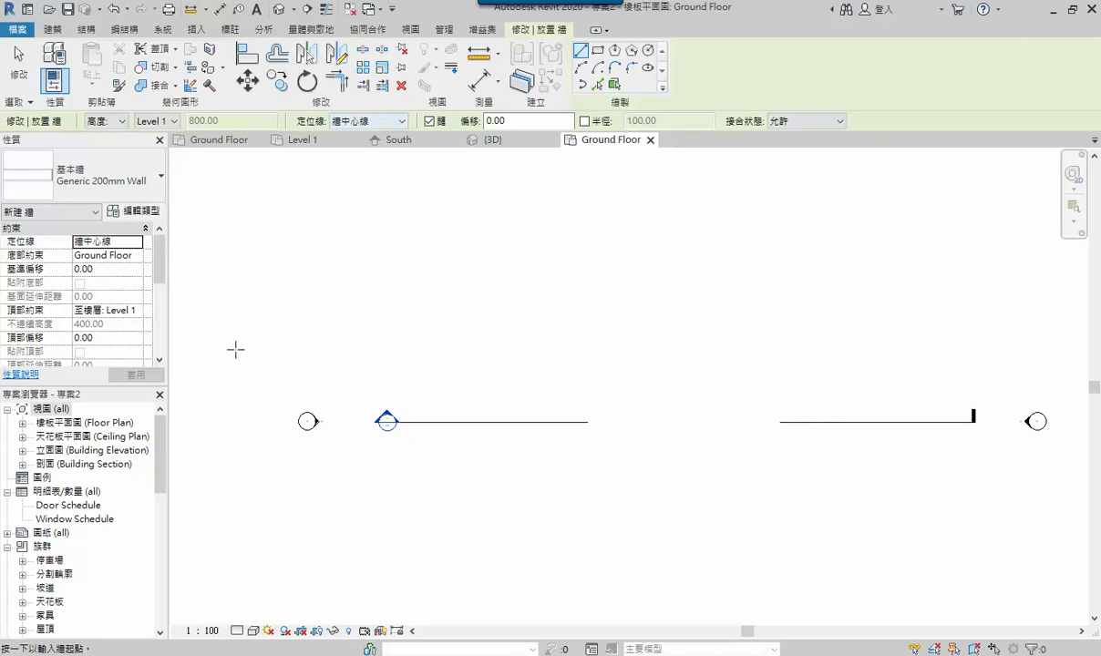
click(493, 397)
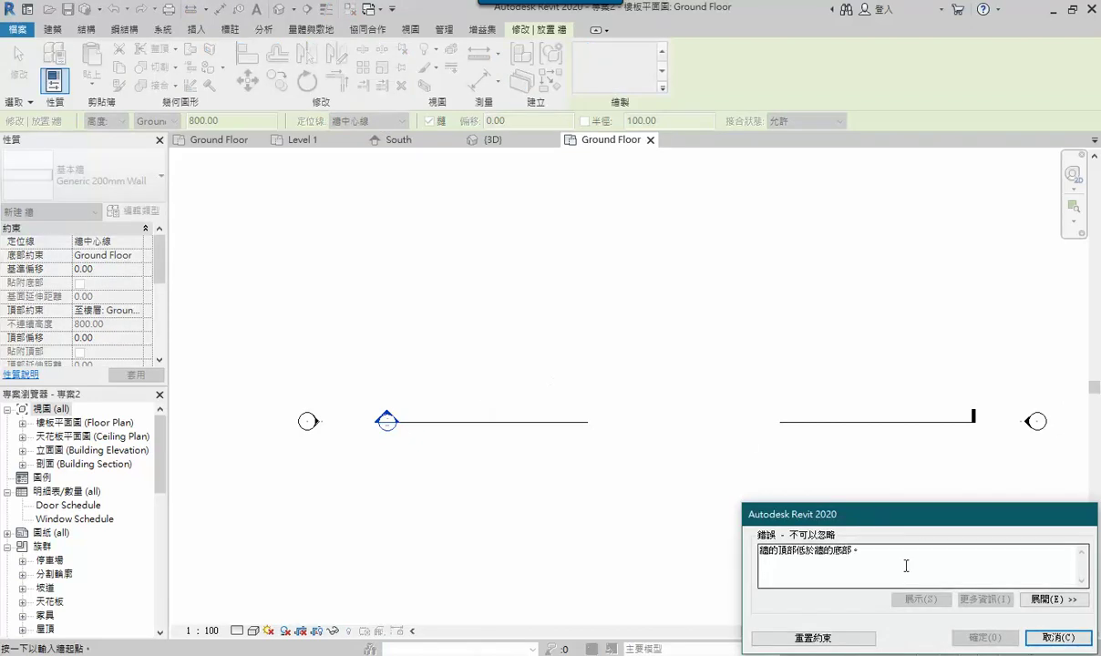
click(1039, 638)
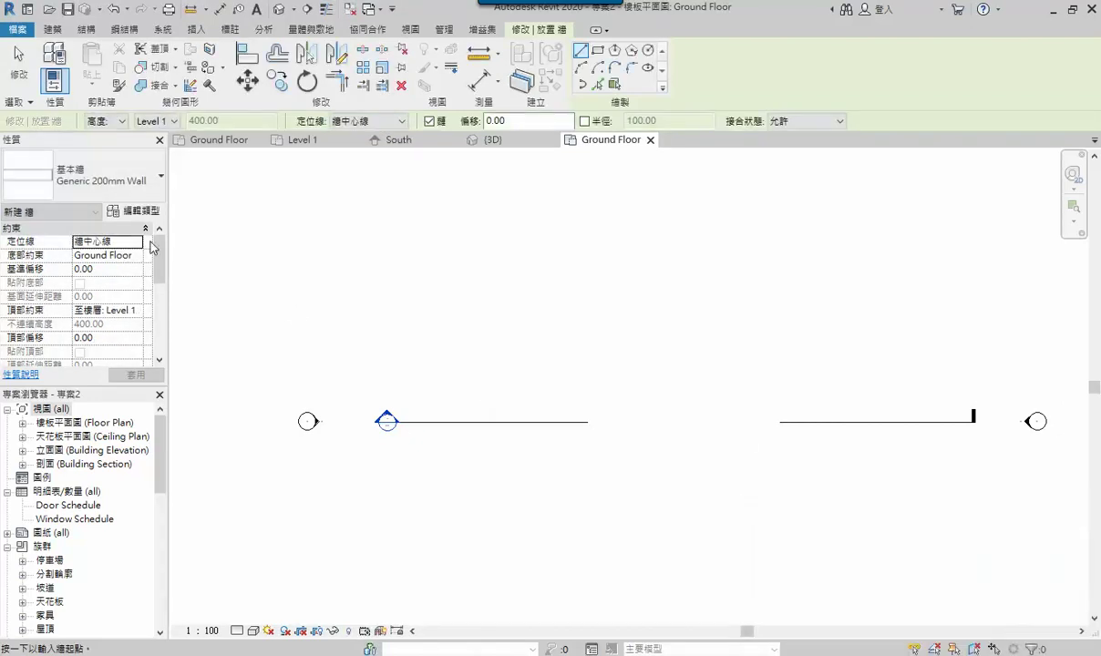
click(143, 120)
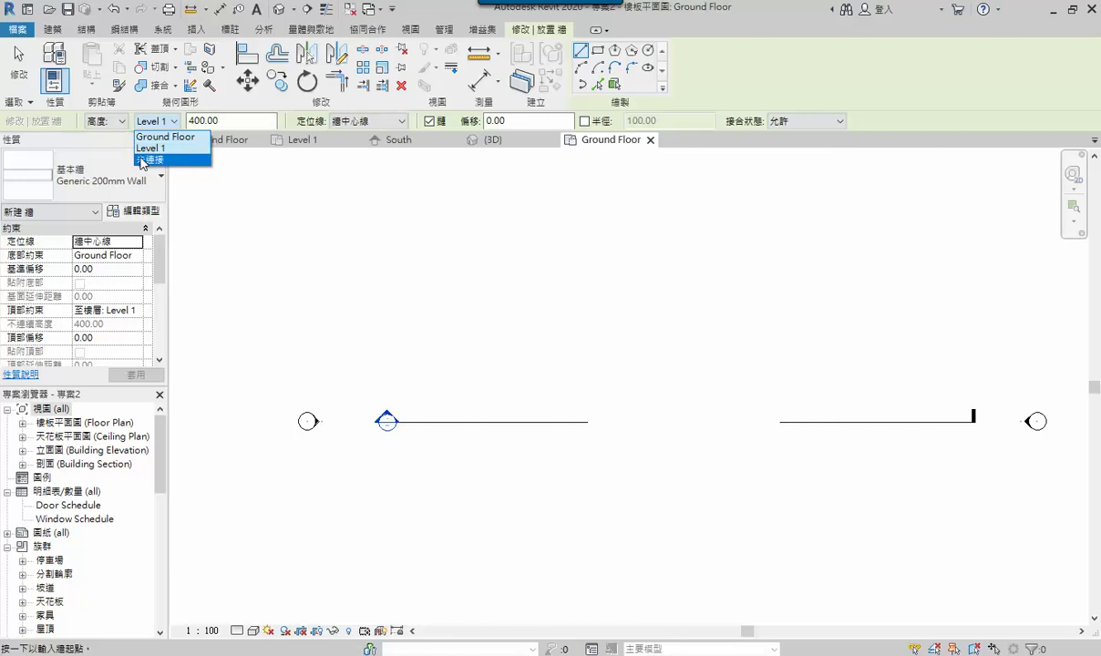
click(105, 127)
click(106, 123)
click(99, 137)
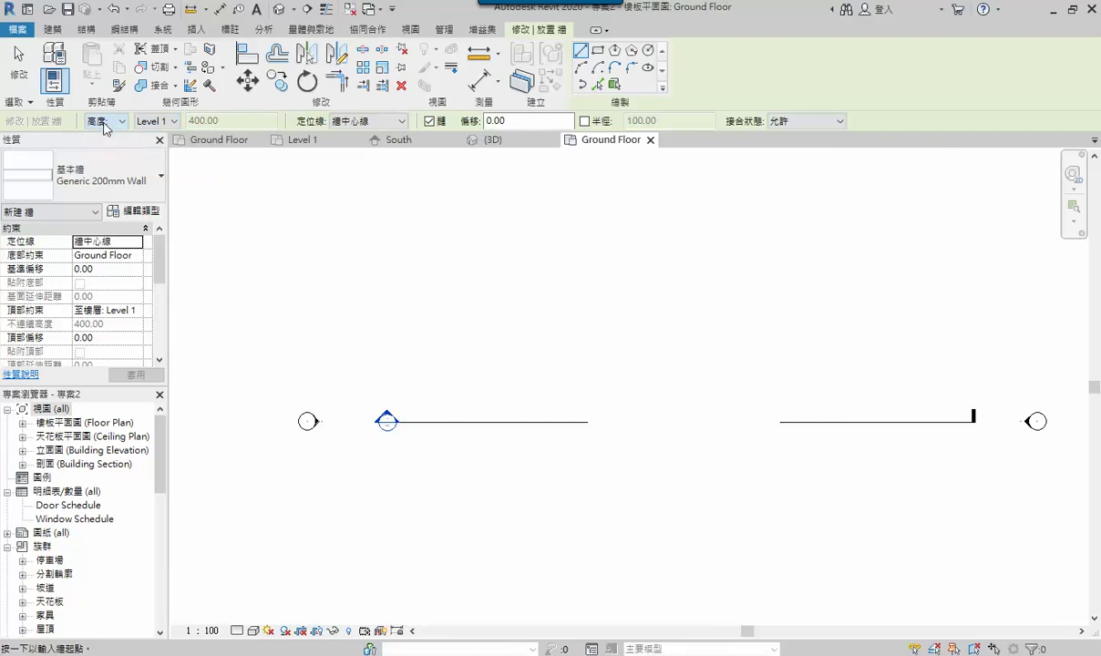
click(146, 120)
click(148, 159)
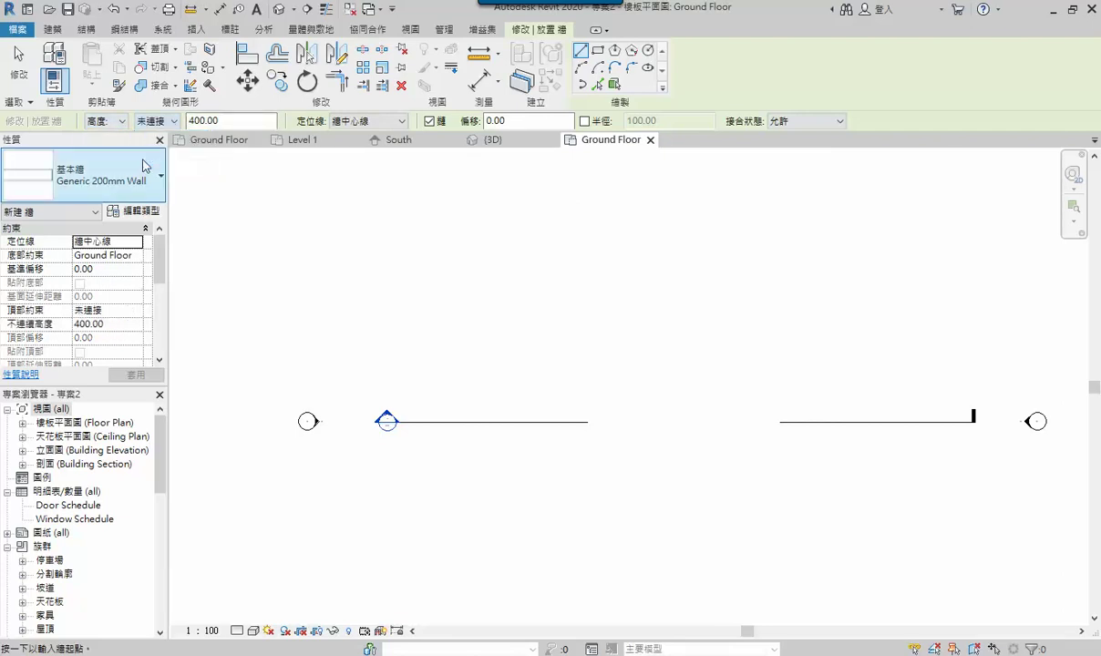
click(516, 416)
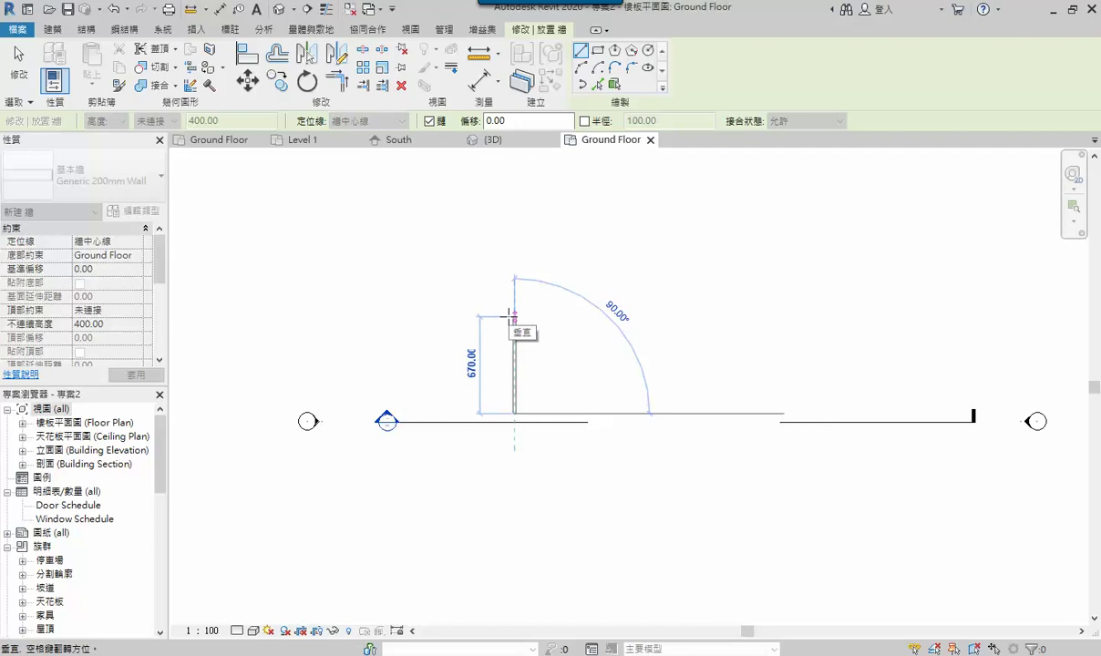
Draw the first three walls with lengths 1300, 2000 and 800.
key(Escape)
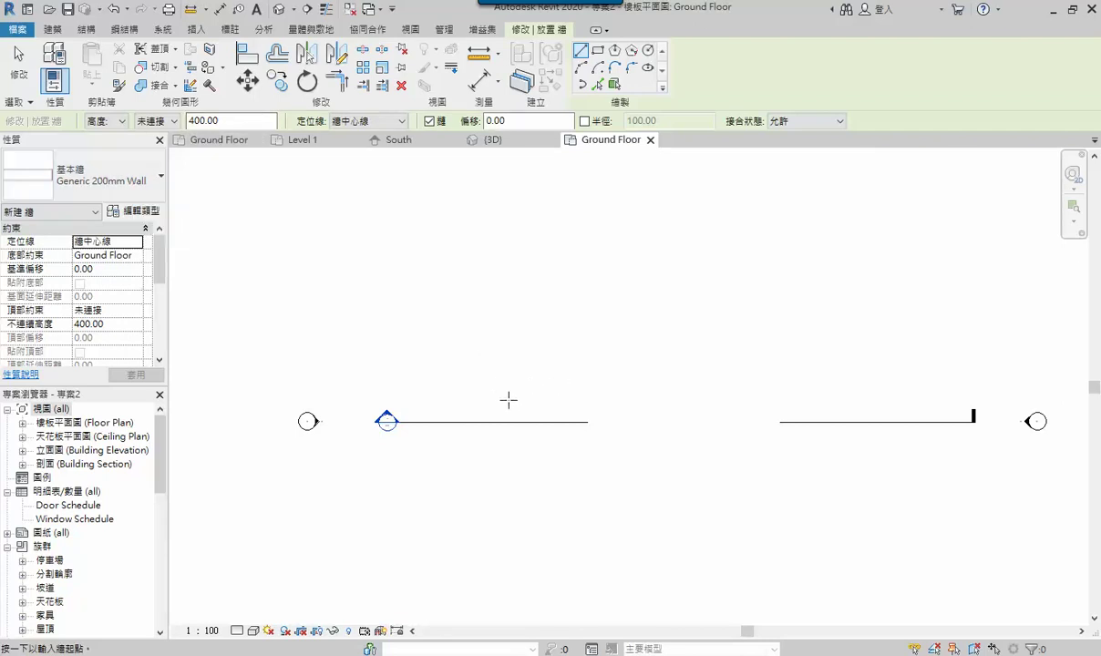
click(499, 240)
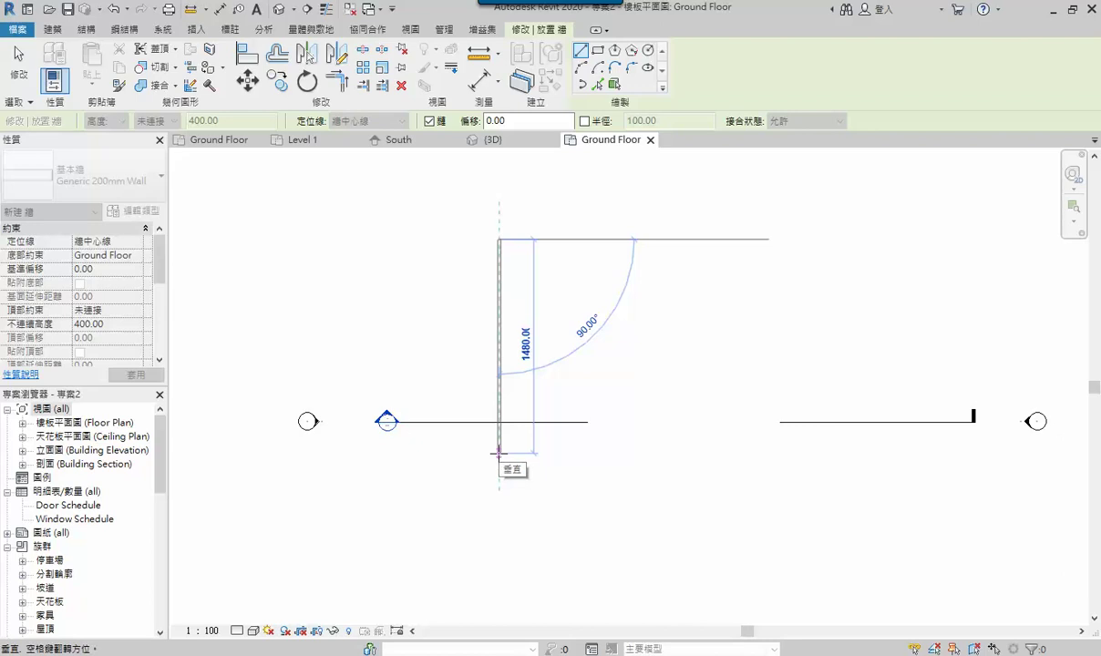
text(13)
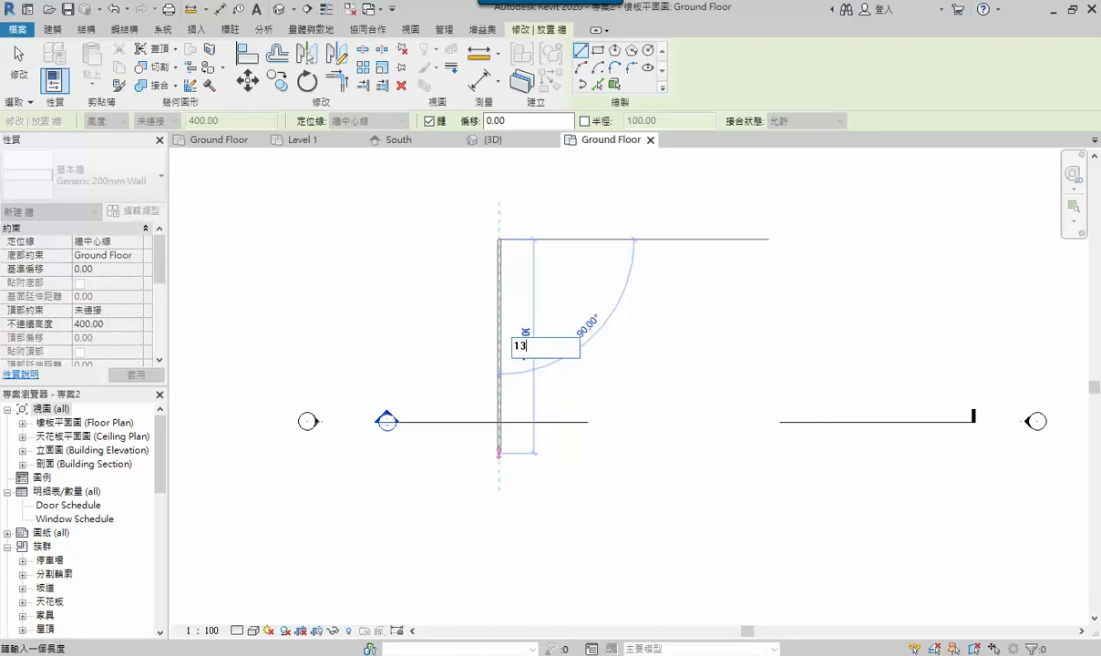
text(00)
key(Return)
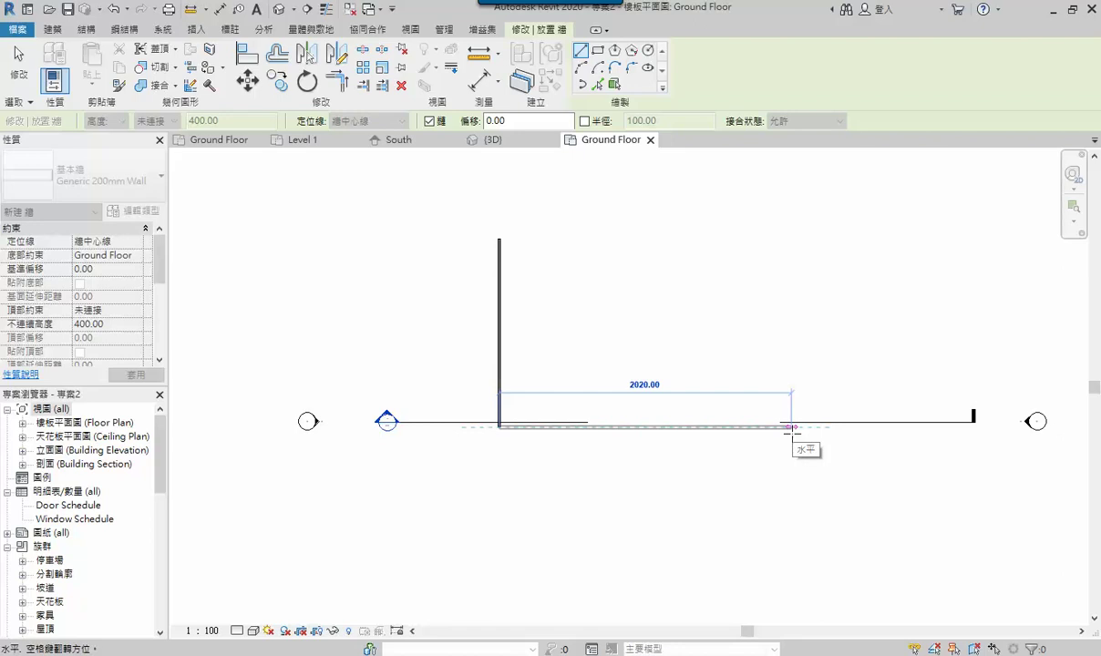
text(2000)
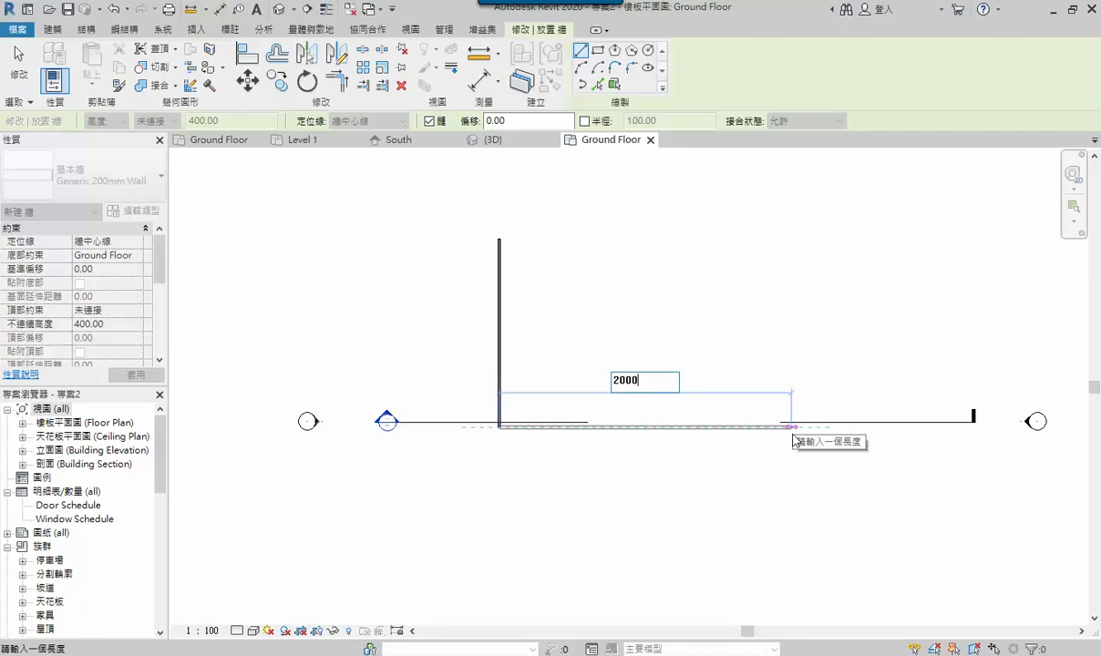
key(Return)
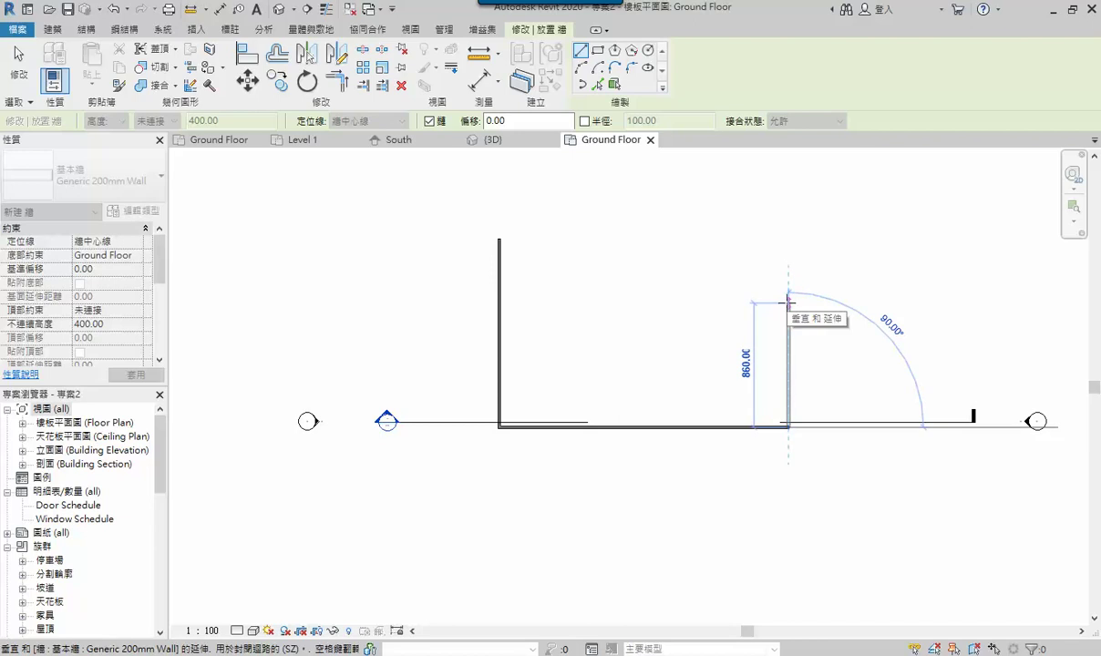
text(5)
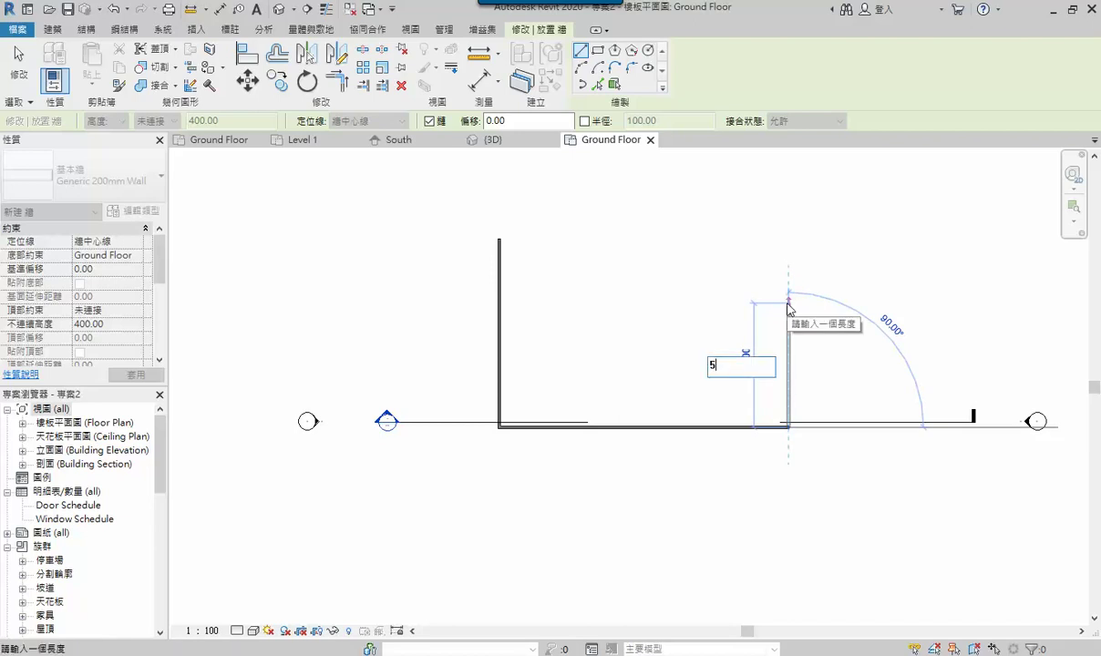
key(BackSpace)
text(00)
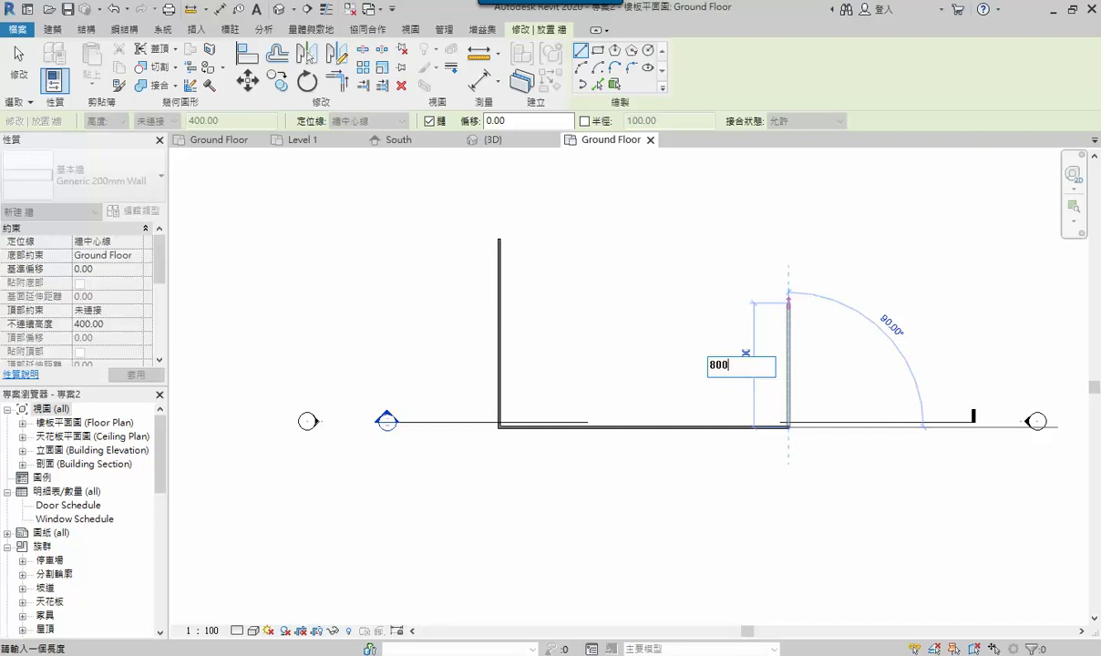
key(Return)
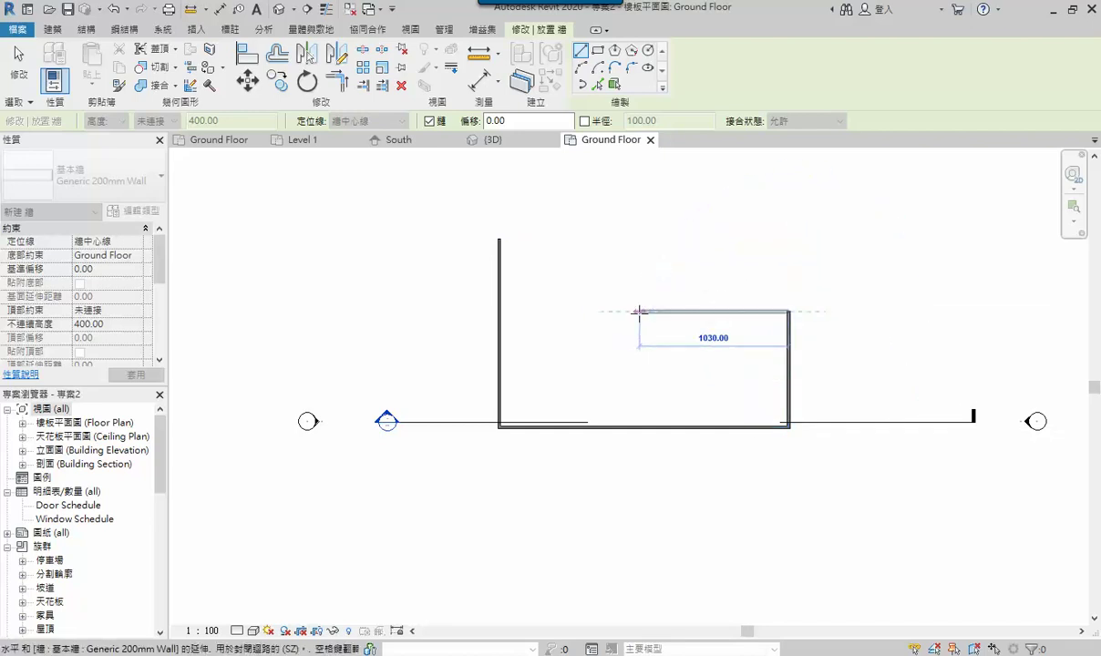
Add the 1000 and 500 walls and close the L-shaped outline.
text(1000)
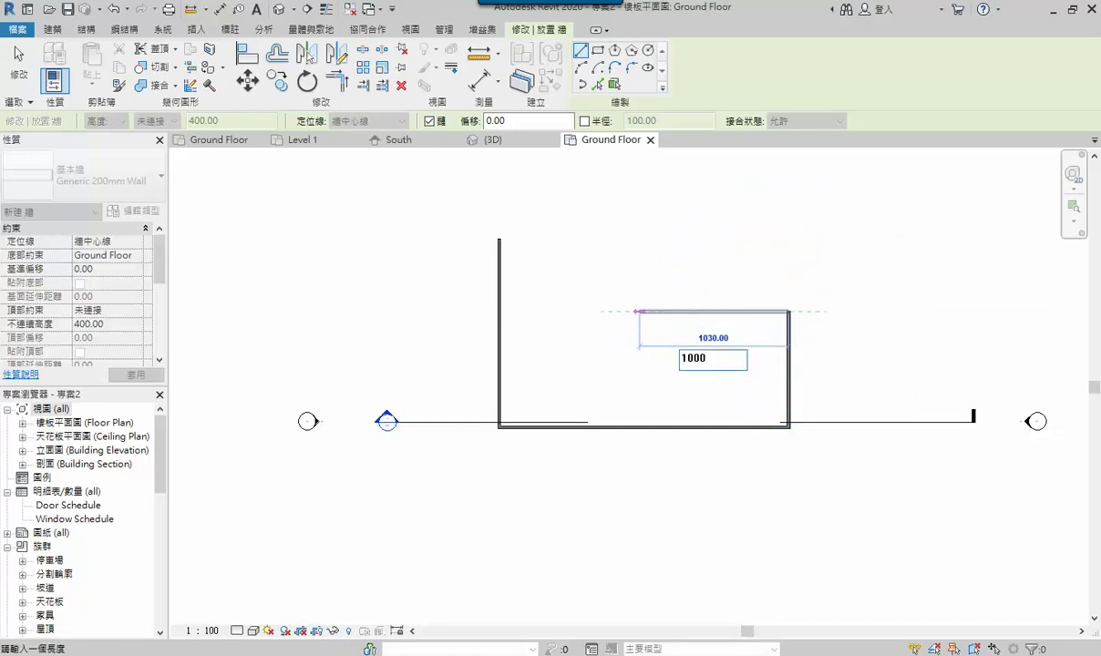
key(Return)
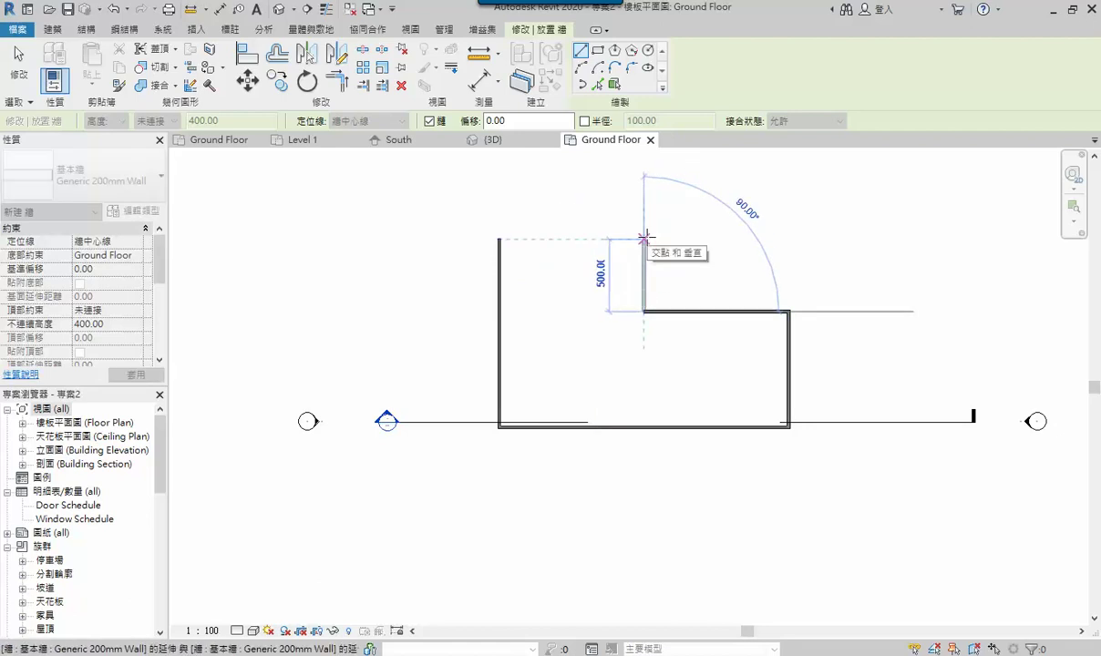
click(645, 238)
scroll(645, 238, up, 1)
scroll(645, 238, up, 1)
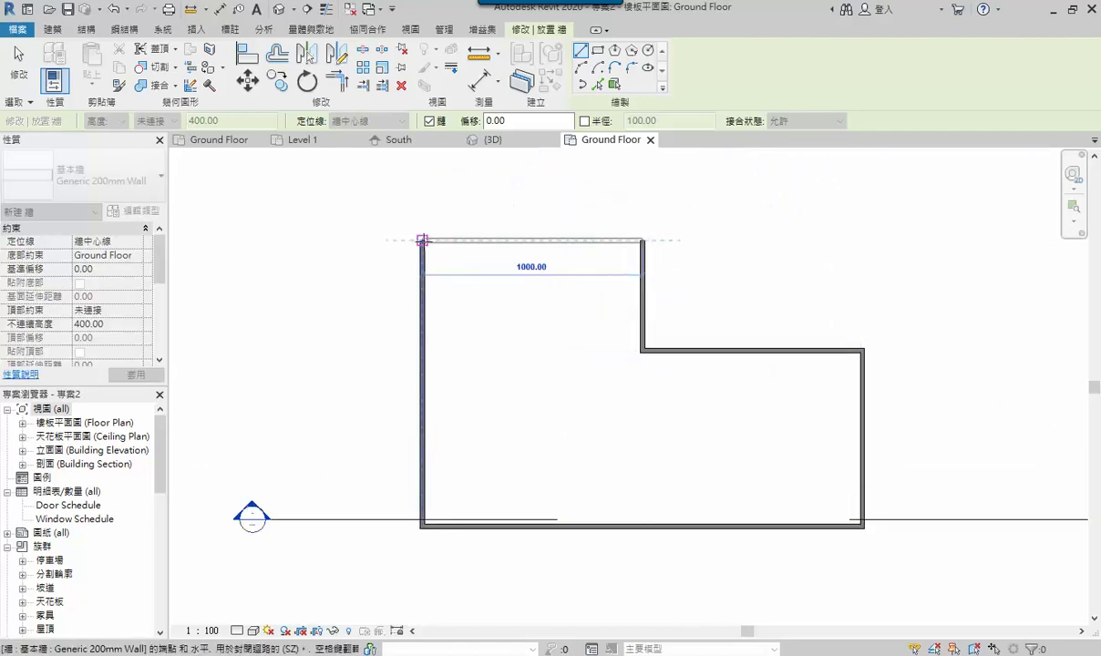
click(422, 241)
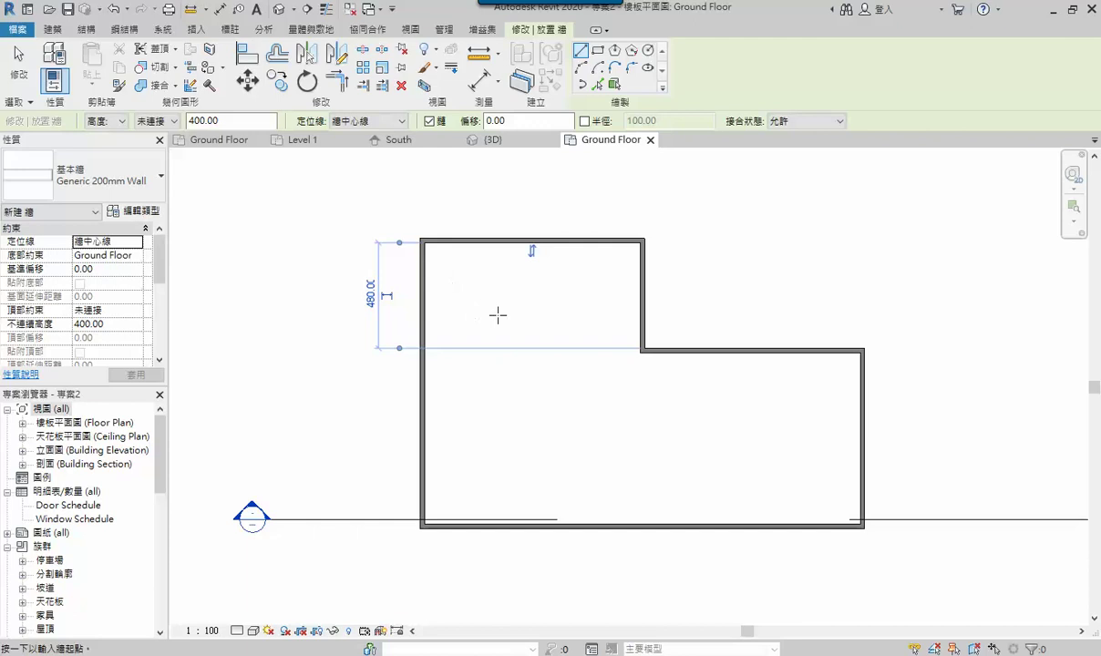
scroll(496, 311, down, 2)
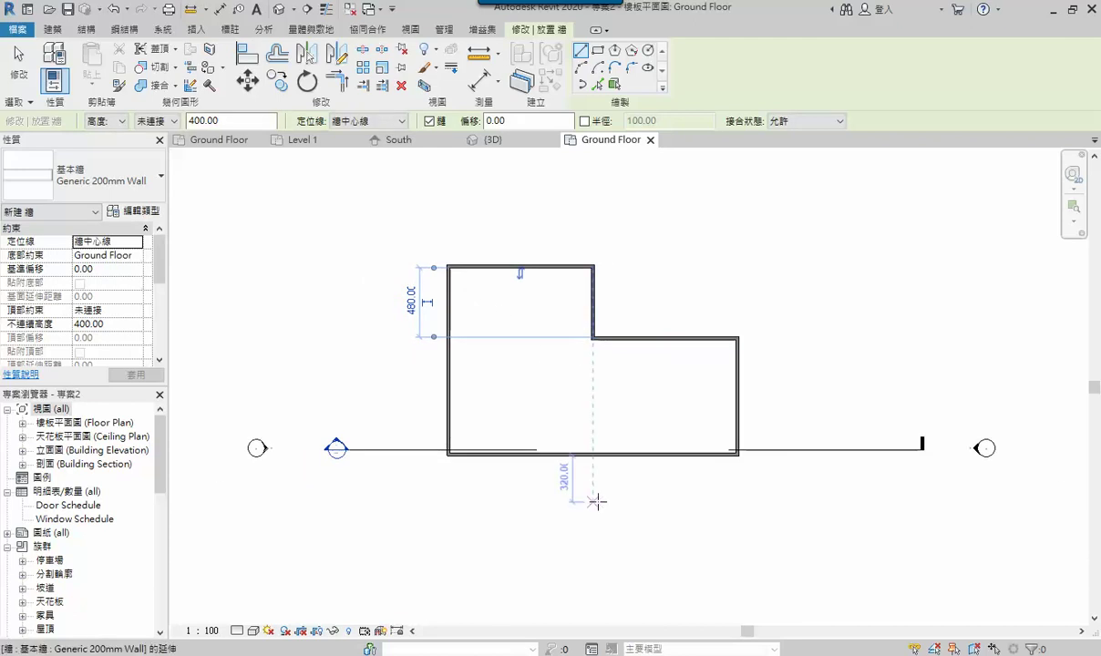
key(Escape)
Select each of the five walls in turn to check them.
key(Escape)
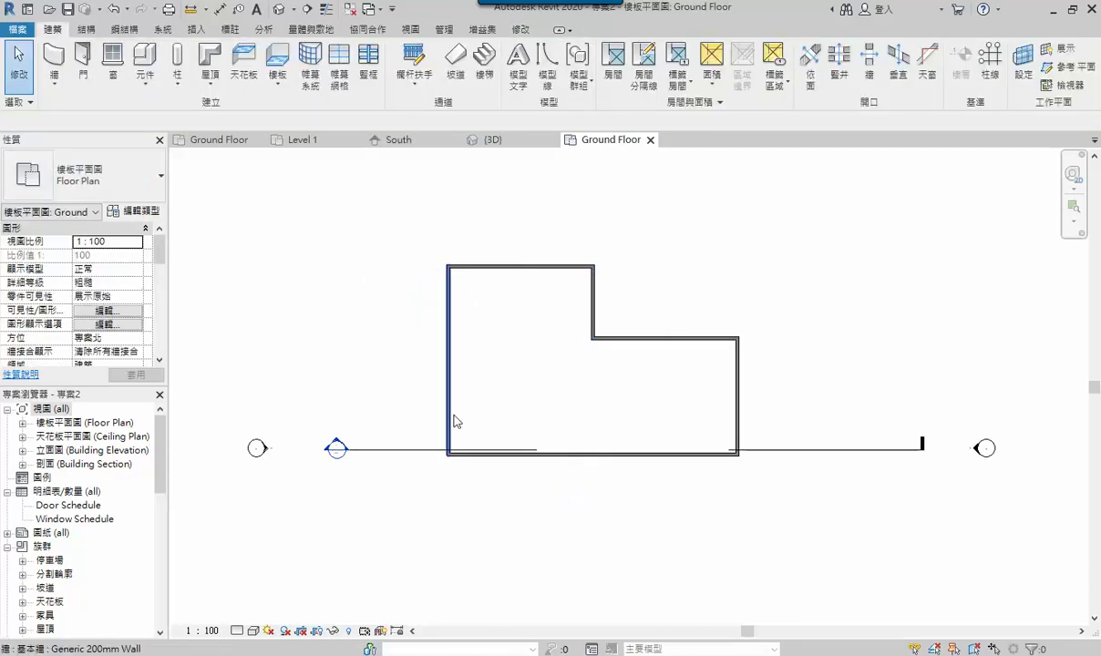
click(456, 421)
key(Escape)
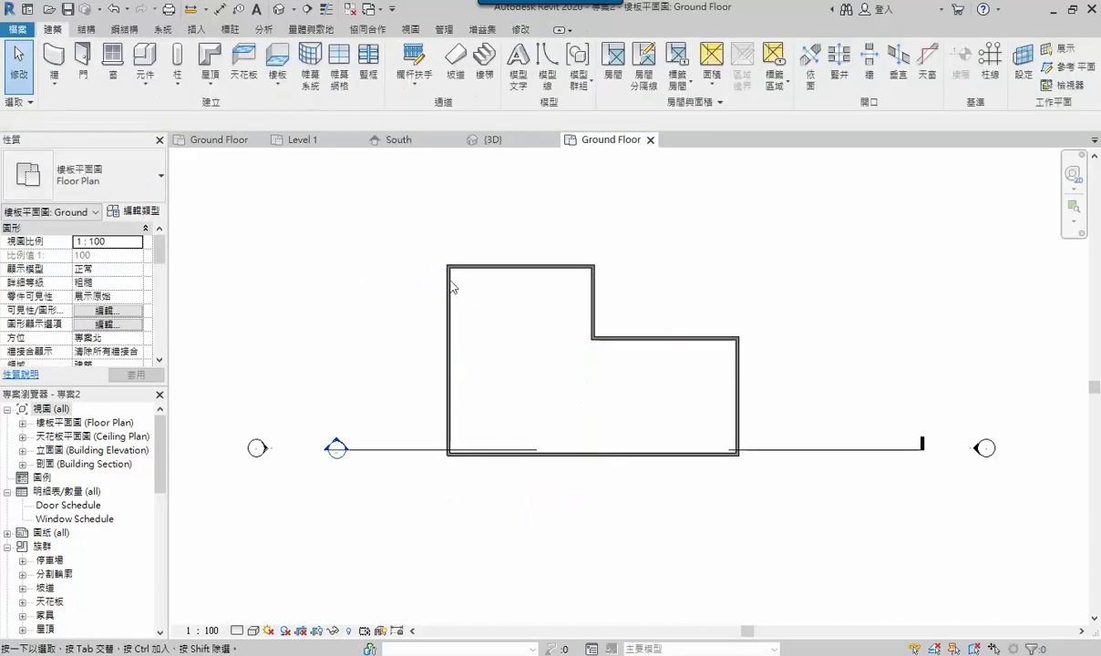
click(484, 269)
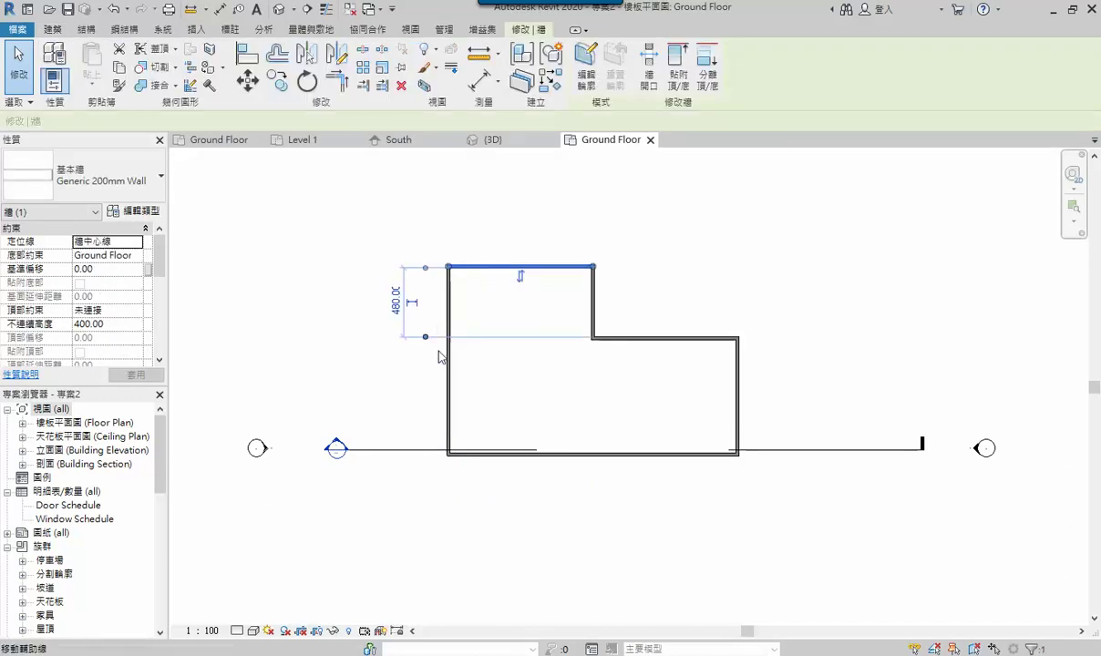
key(Escape)
click(626, 453)
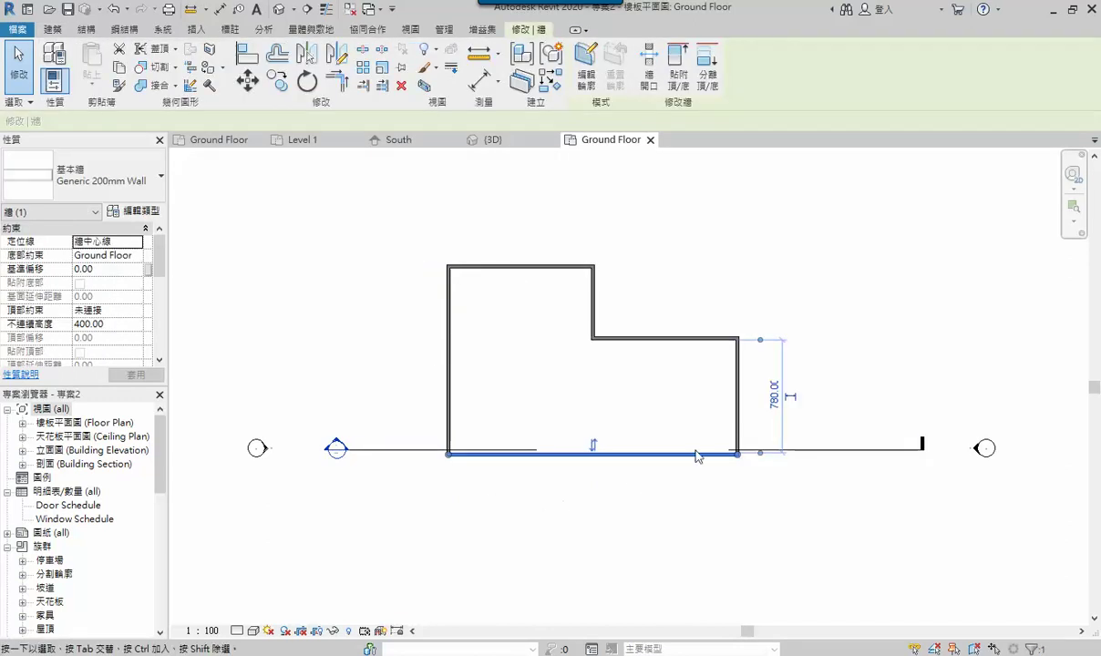
key(Escape)
click(678, 348)
key(Escape)
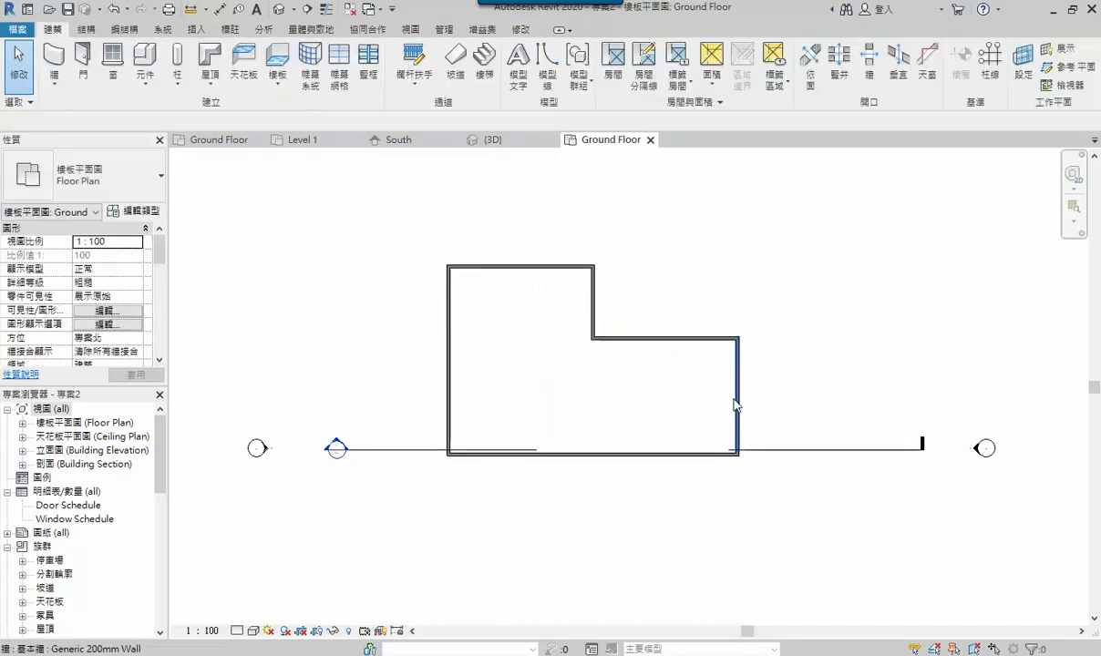
click(736, 404)
key(Escape)
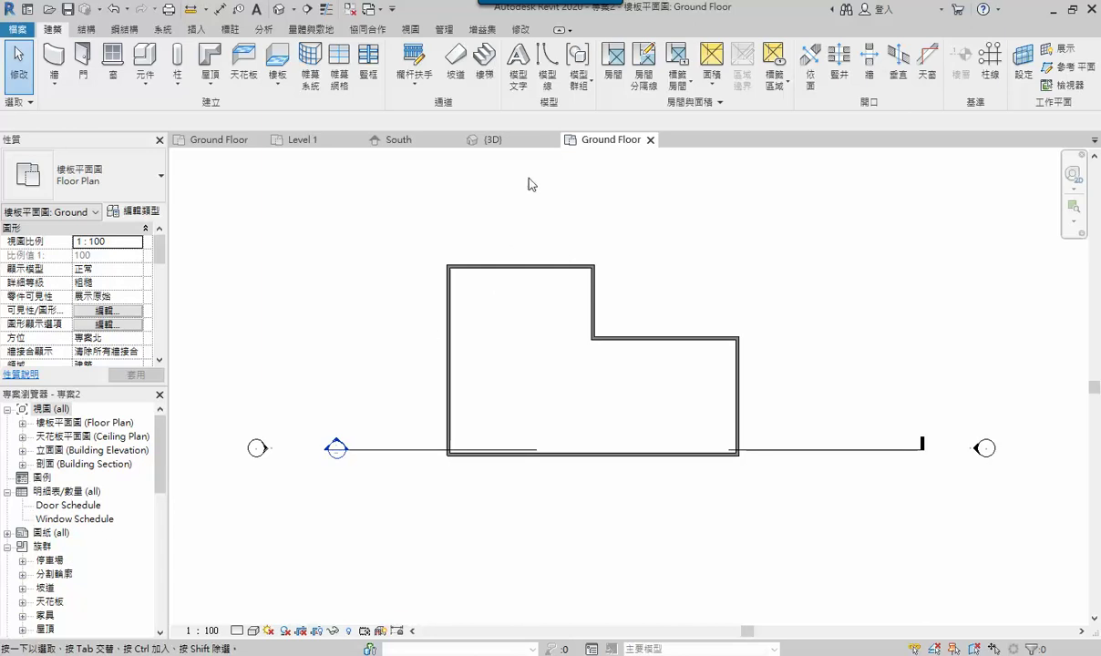
Open the North elevation and set its detail level to Medium.
click(23, 450)
double_click(71, 479)
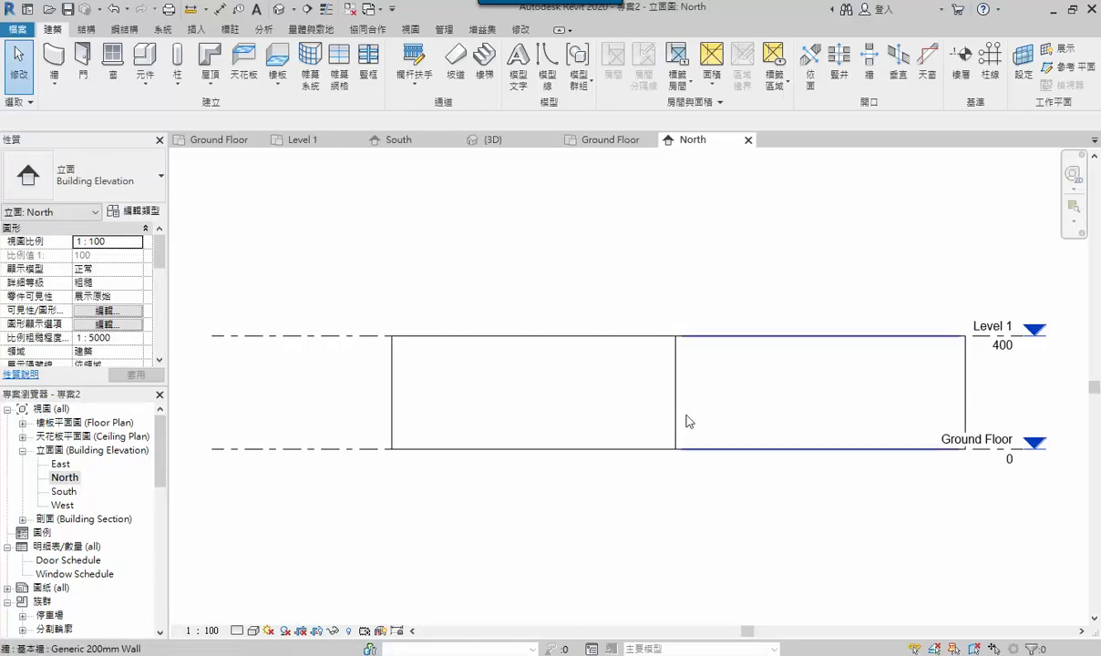
scroll(675, 424, down, 2)
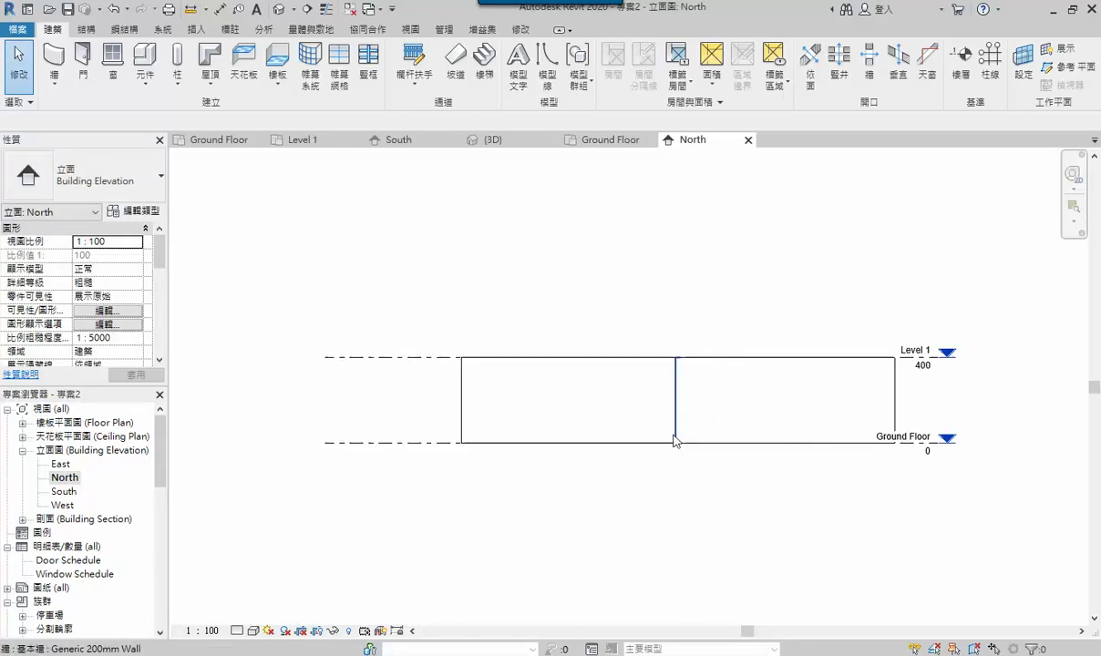
click(254, 630)
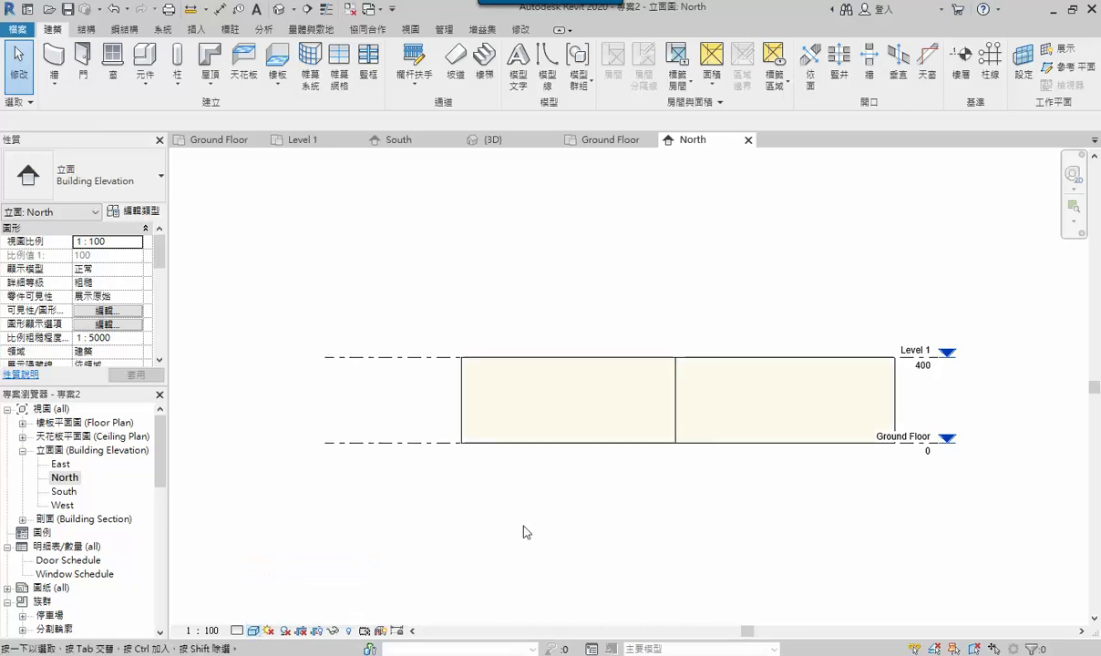
click(237, 631)
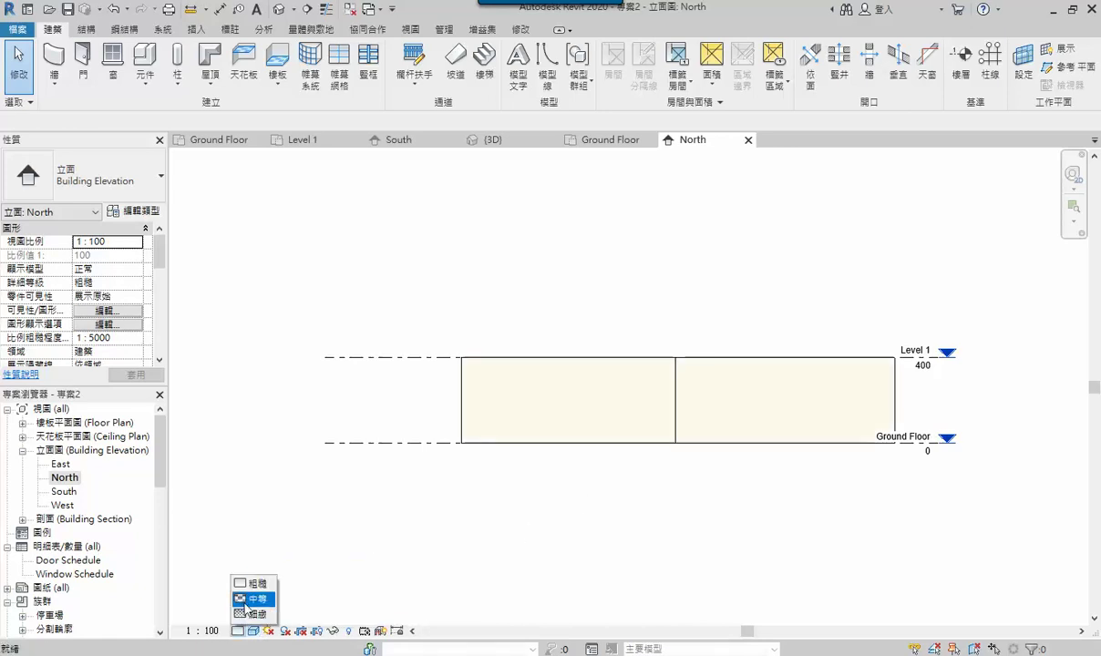
click(251, 598)
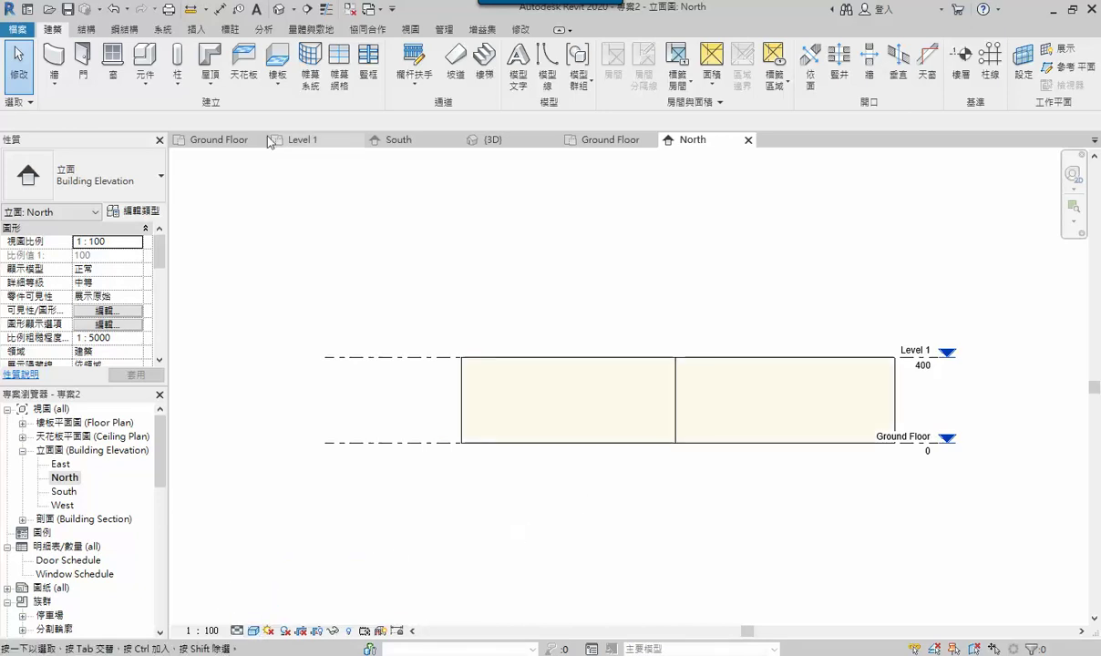
Look at the walls in the default 3D view, then open the Level 1 floor plan.
click(278, 9)
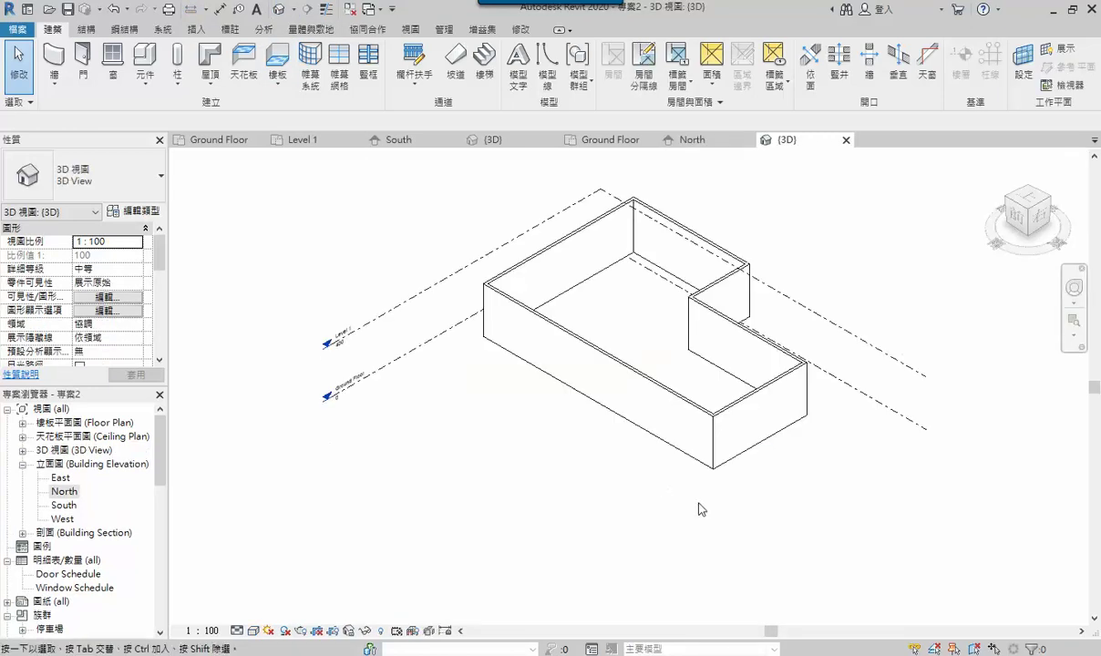
mouse_move(717, 502)
shift+middle_down()
mouse_move(530, 487)
mouse_move(707, 497)
mouse_move(719, 484)
shift+middle_up()
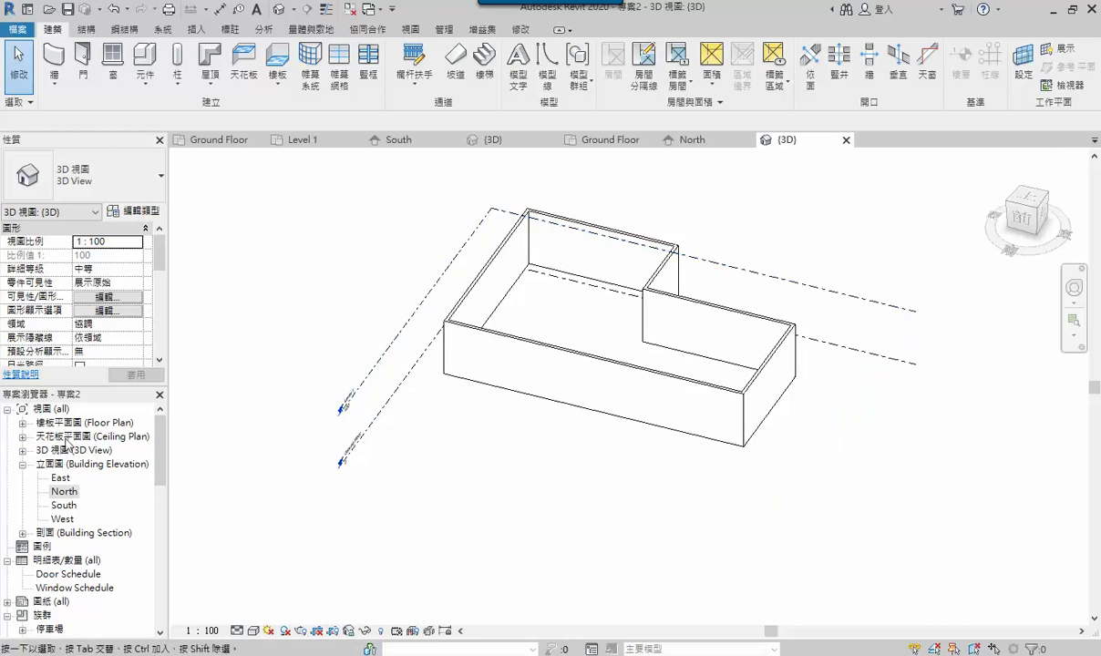
click(22, 423)
double_click(64, 449)
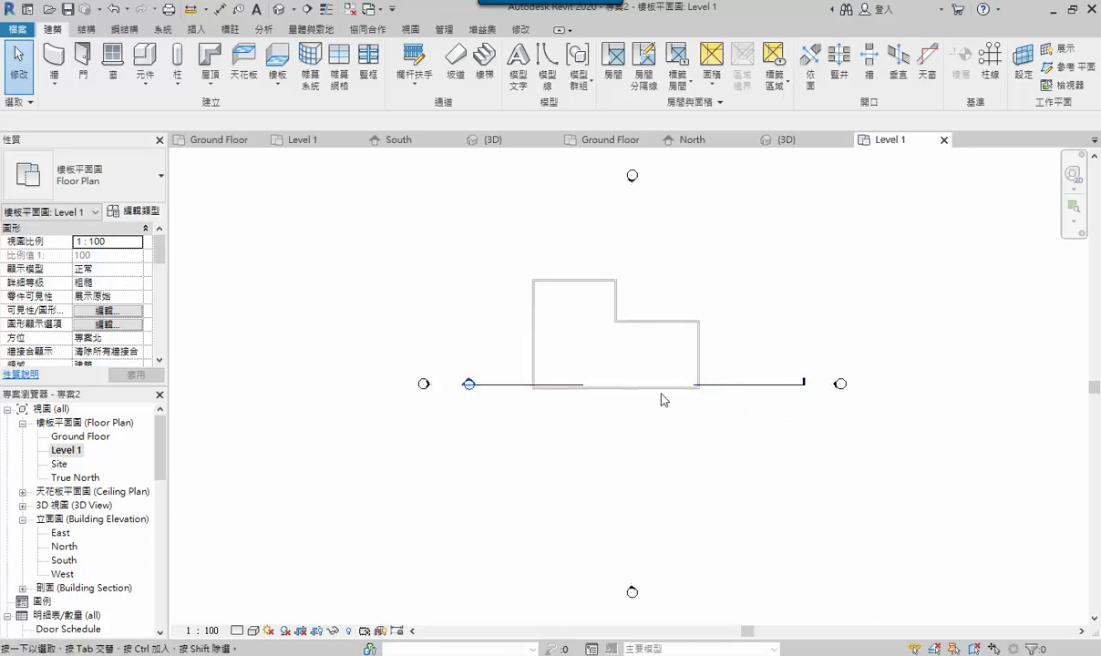
Select the section line, window-select around the room, and recentre the plan view.
click(468, 394)
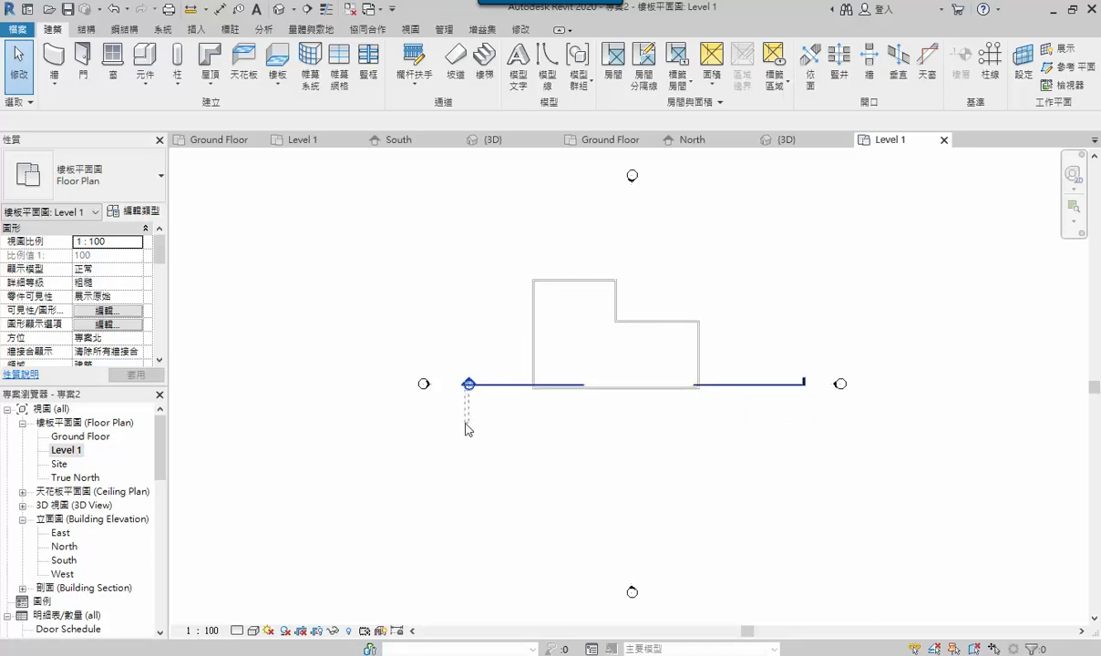
click(529, 424)
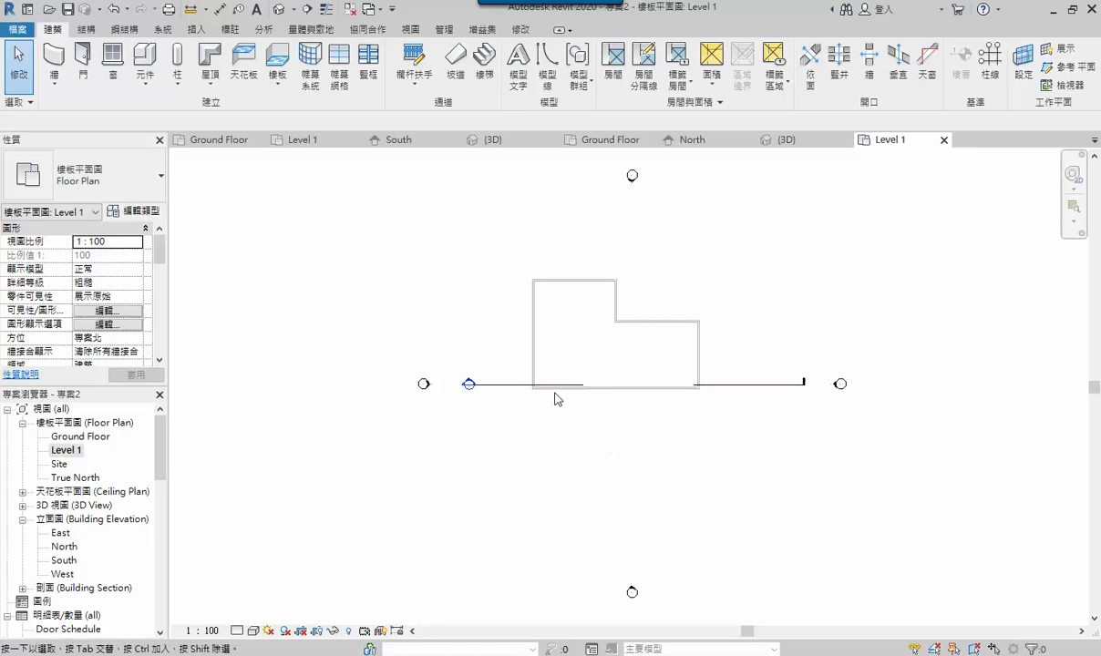
drag(517, 260, 629, 360)
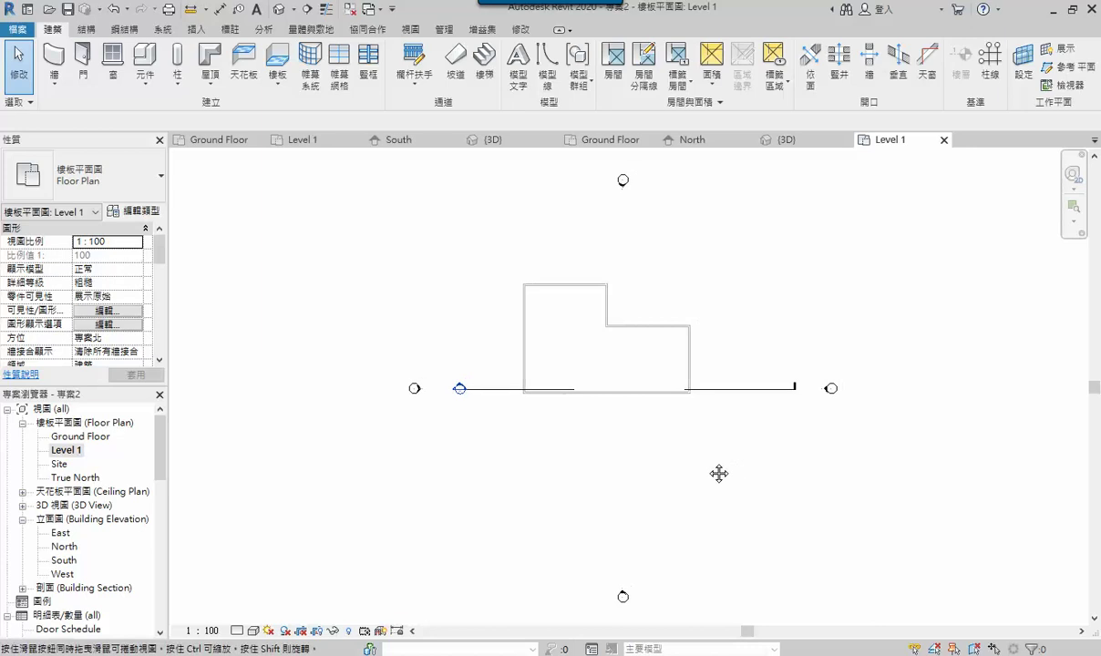
scroll(634, 491, up, 1)
scroll(626, 484, up, 2)
middle_drag(626, 481, 623, 540)
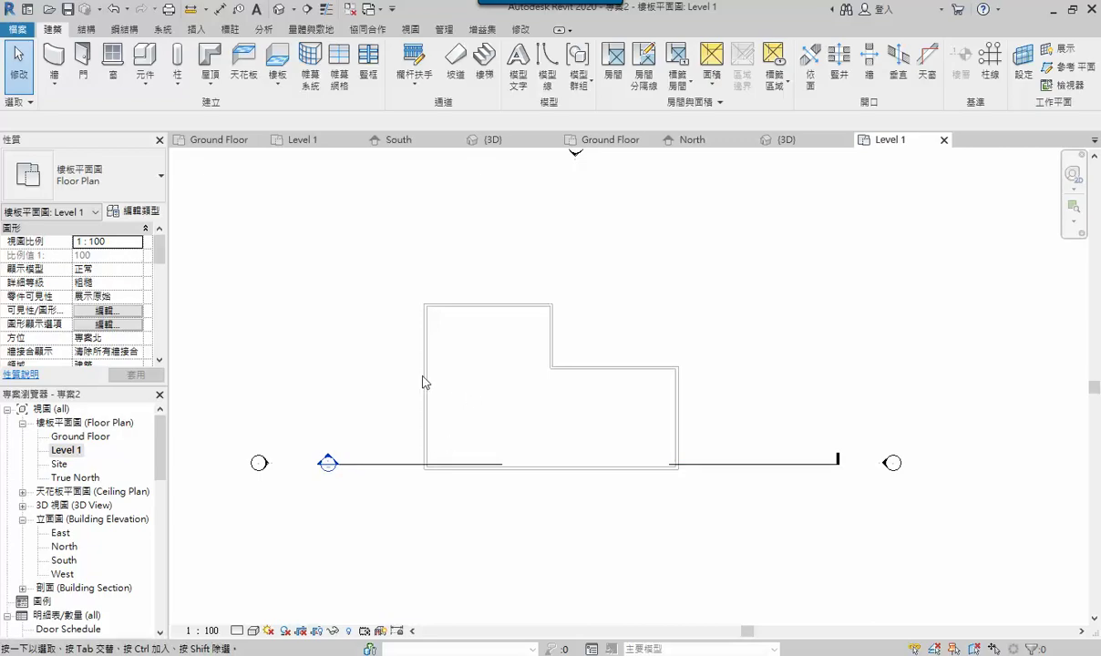
scroll(422, 383, up, 1)
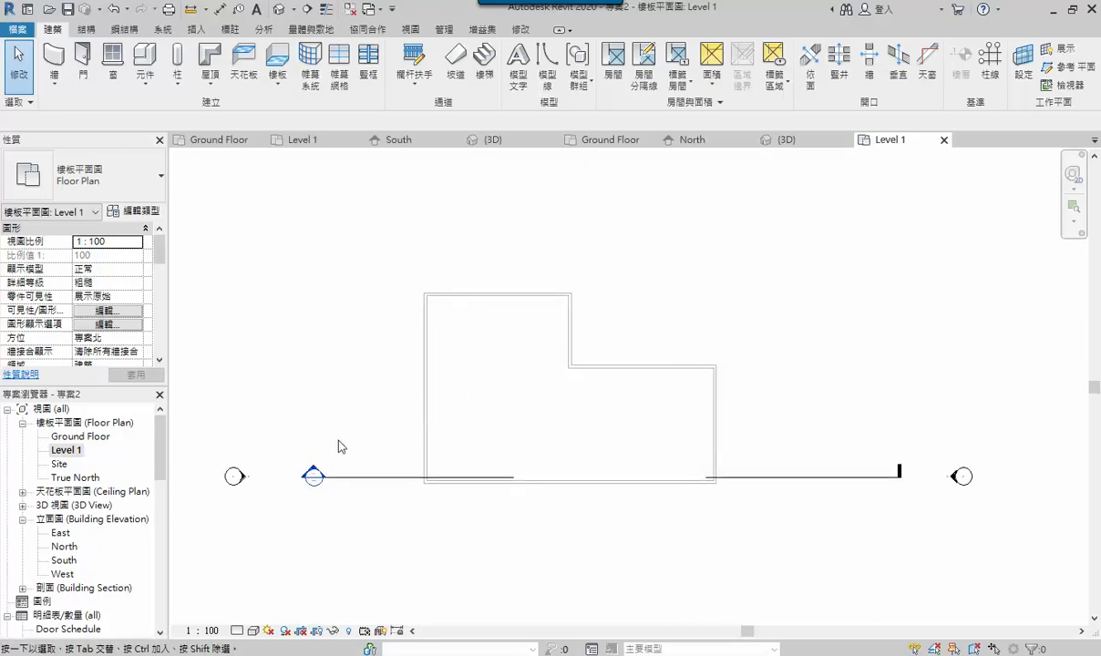
scroll(434, 431, up, 1)
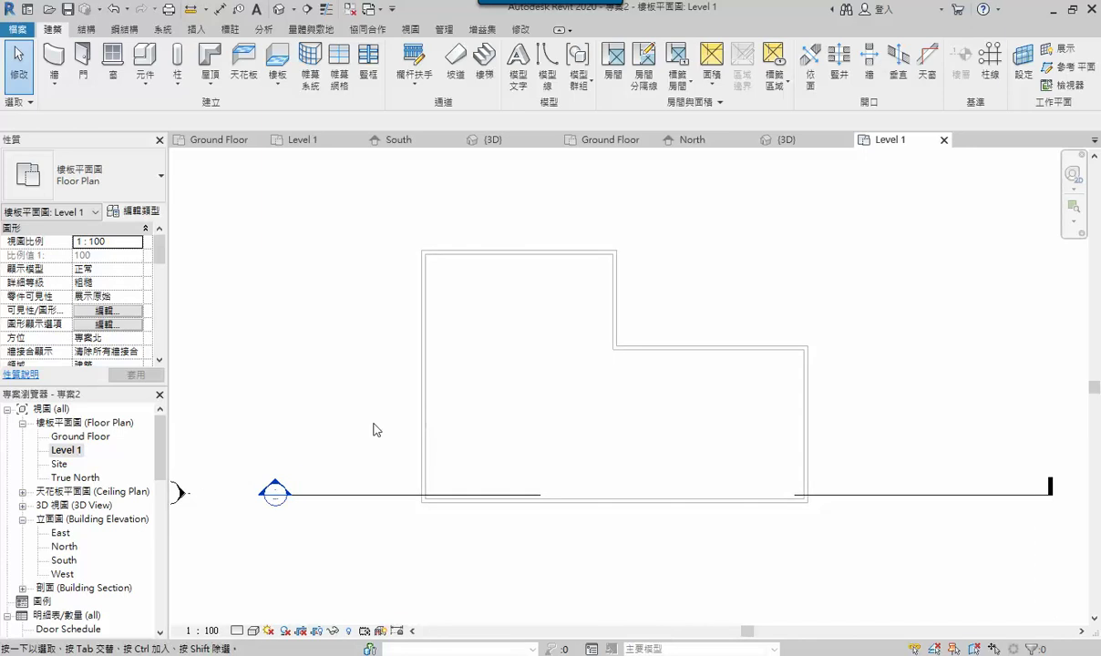
Check the walls in the South elevation, then return to the Level 1 plan.
double_click(65, 560)
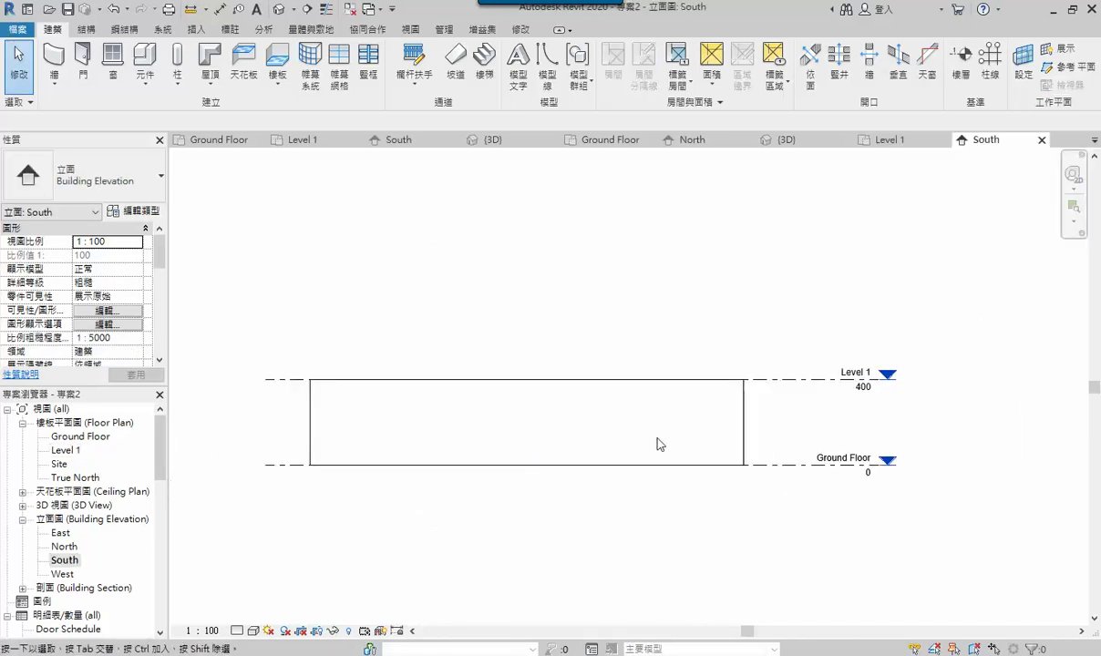
middle_drag(657, 445, 732, 459)
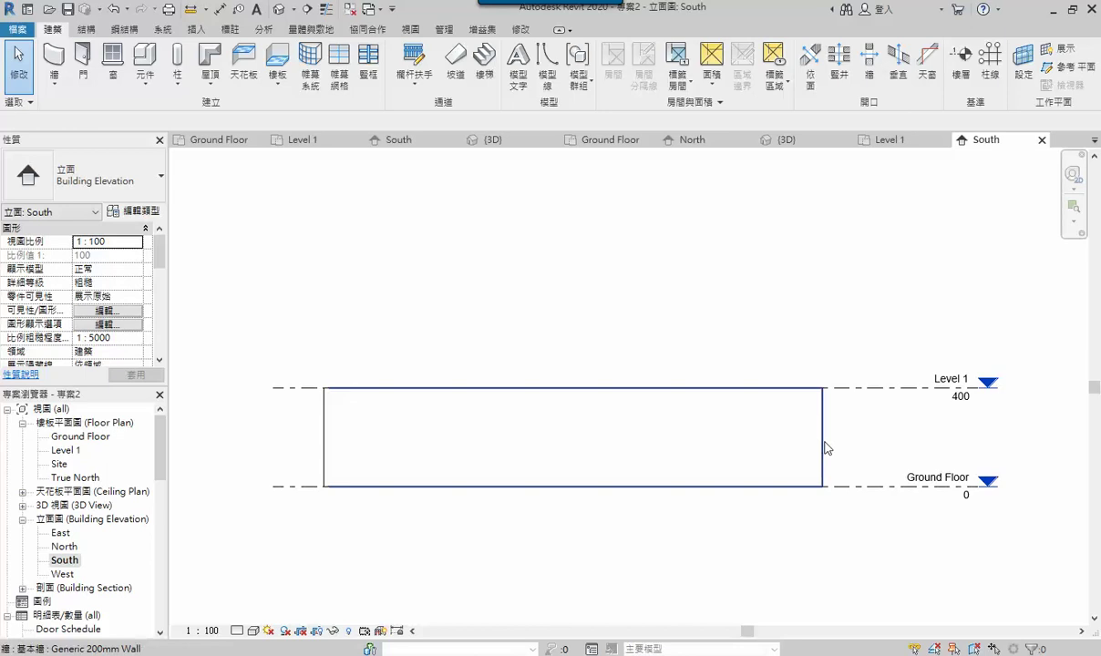
double_click(66, 449)
scroll(303, 334, down, 1)
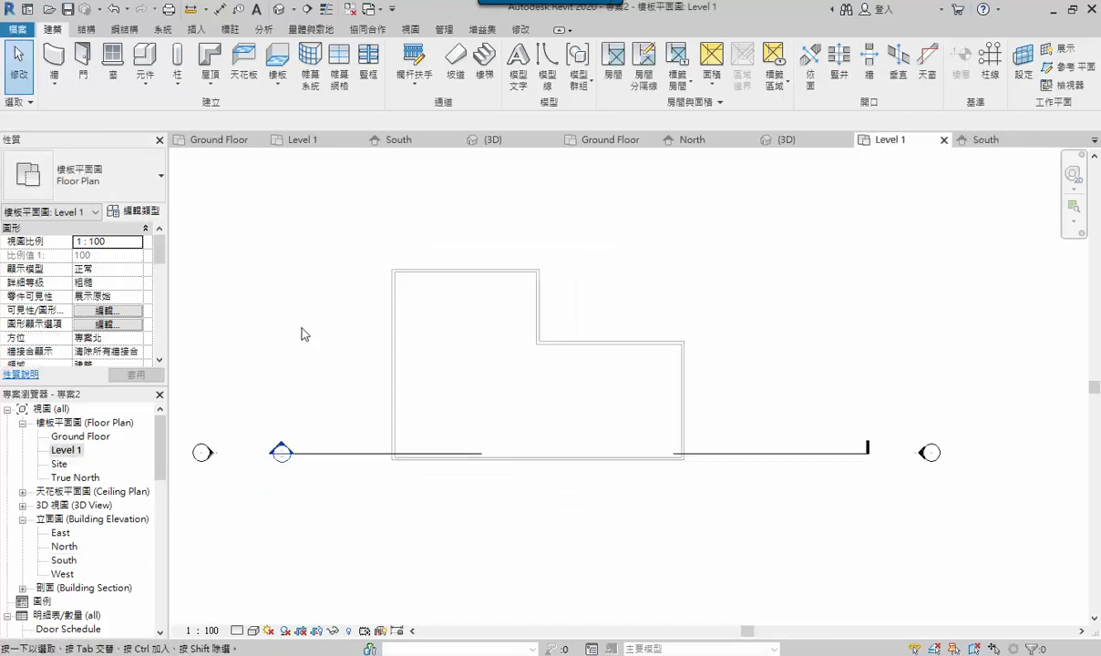
scroll(304, 333, down, 1)
Draw one vertical Generic 200mm wall about 500 long, west of the L-shaped outline.
click(54, 62)
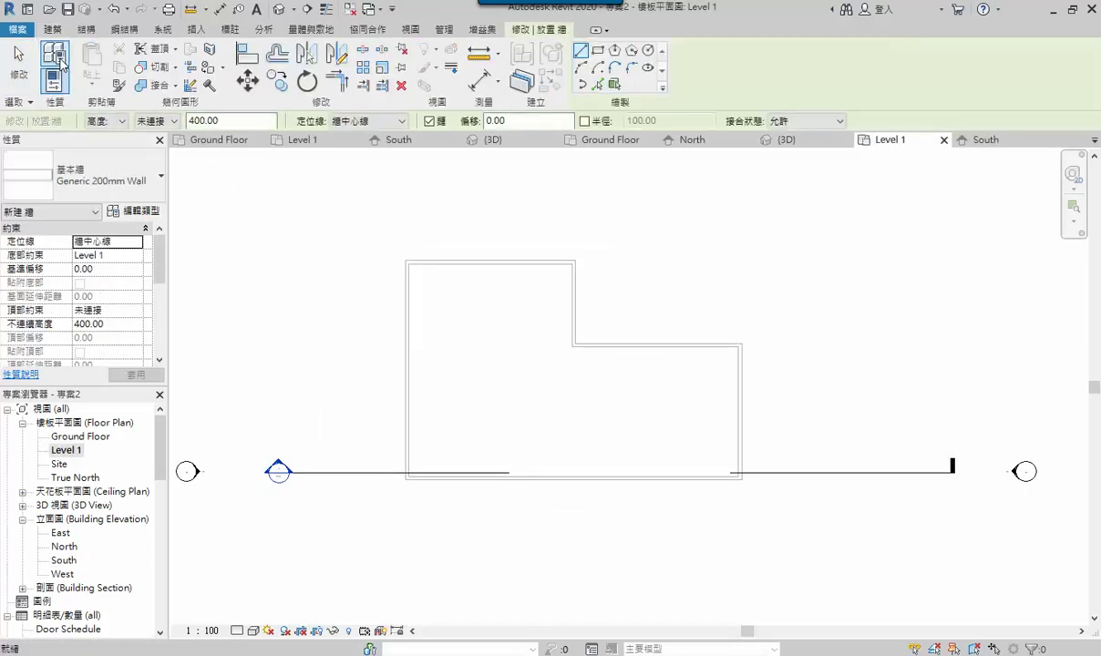
click(118, 123)
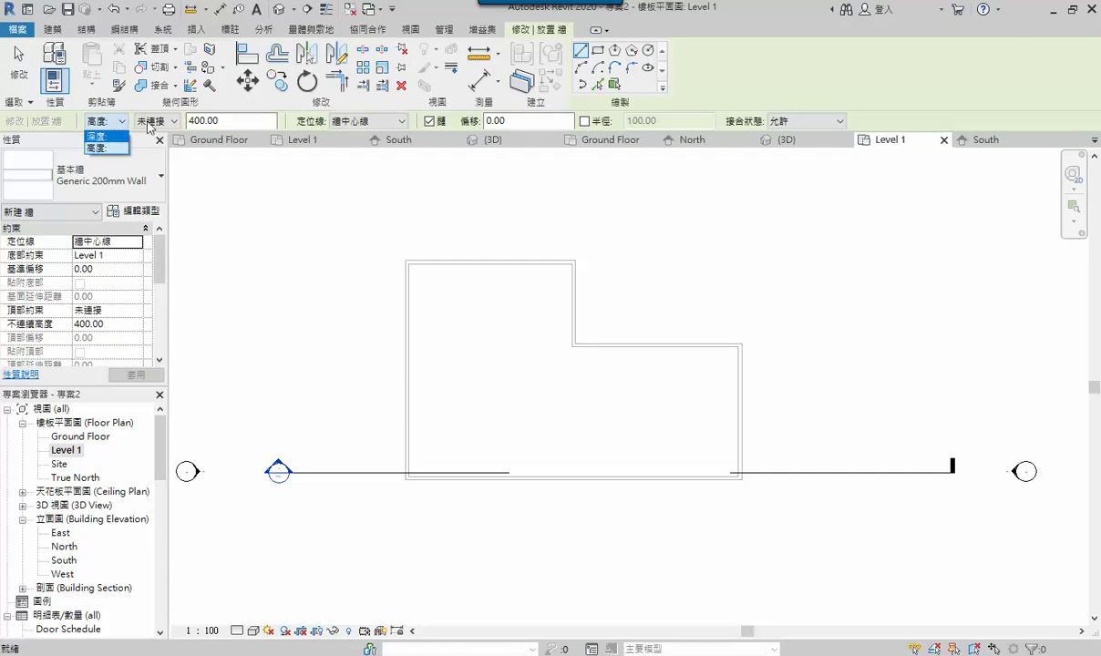
click(281, 285)
scroll(308, 340, up, 1)
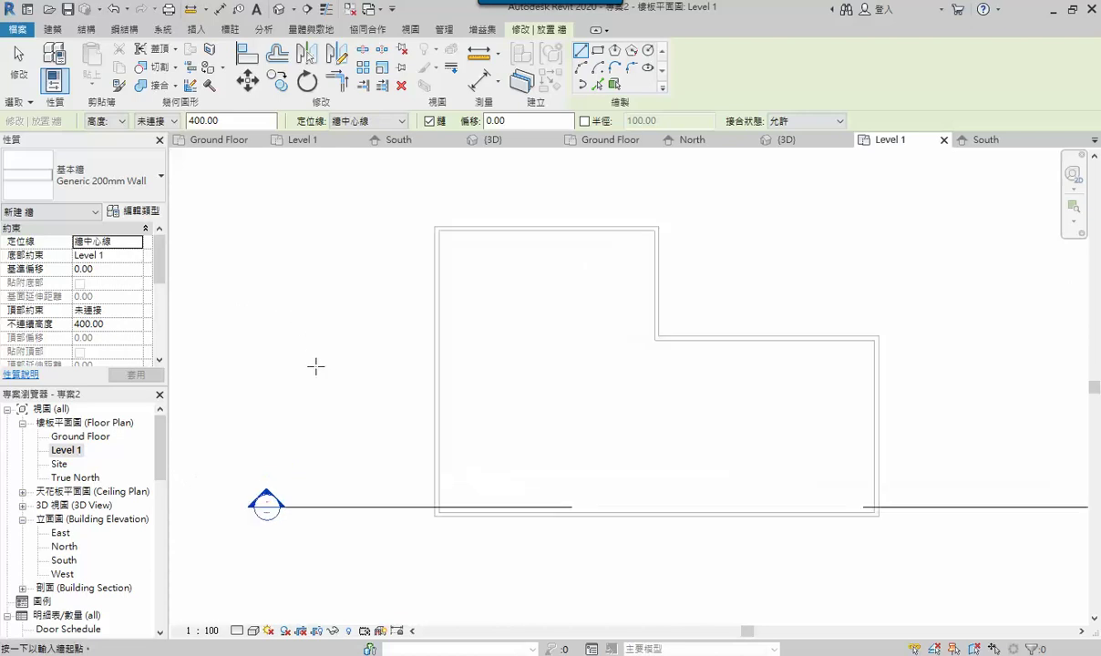
click(320, 292)
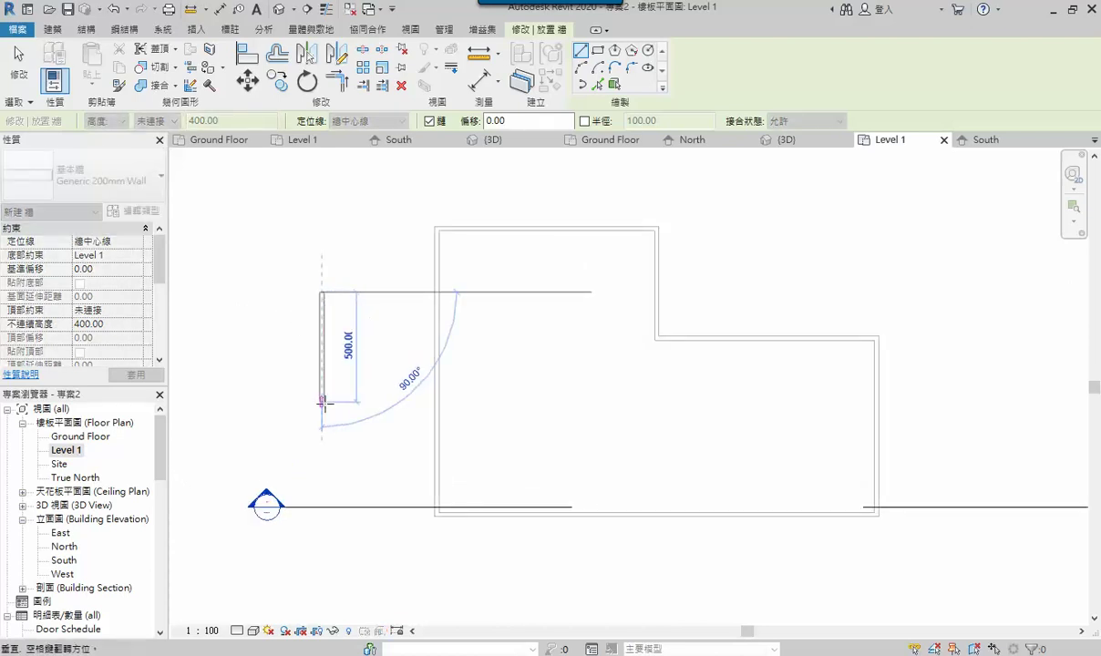
click(321, 404)
key(Escape)
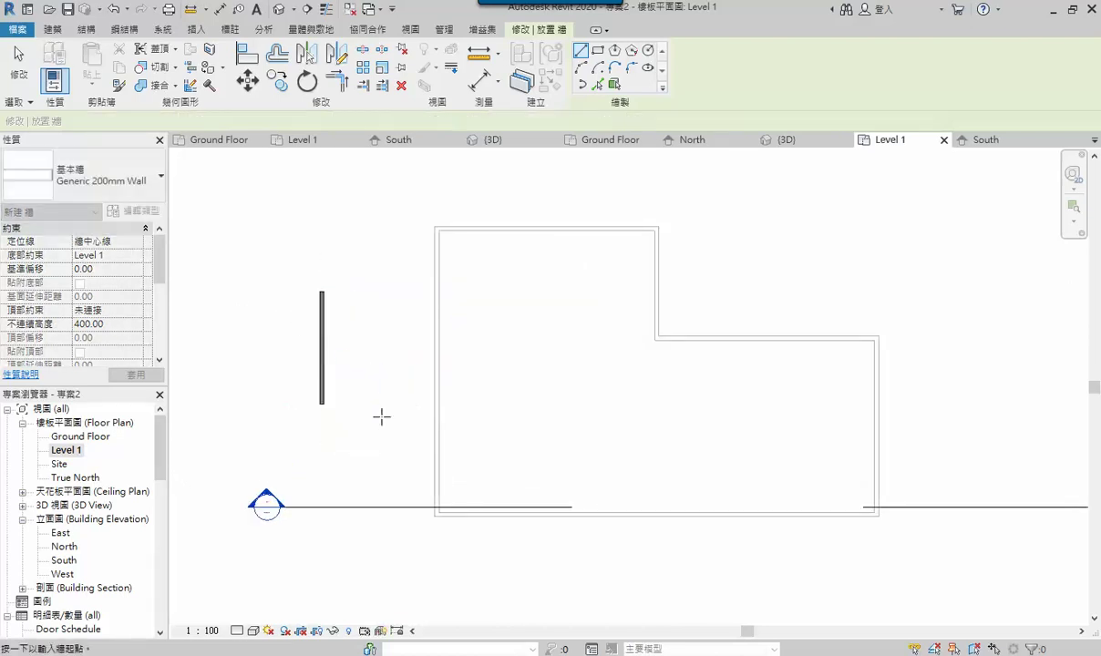
key(Escape)
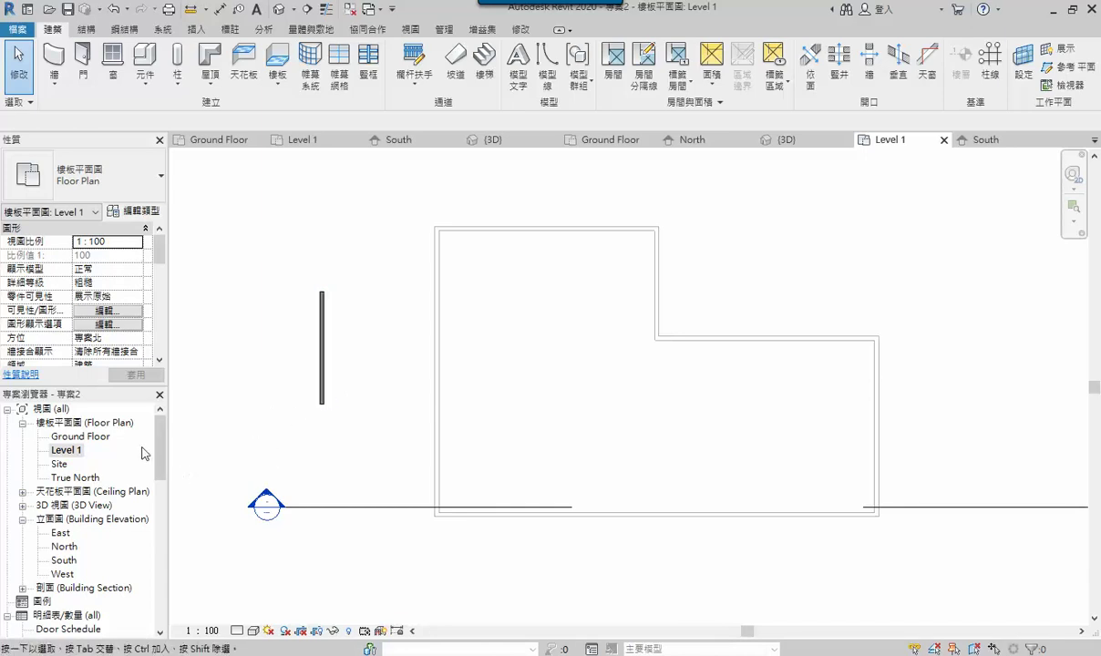
Inspect the stray wall in the South elevation, then switch back to Level 1.
double_click(69, 559)
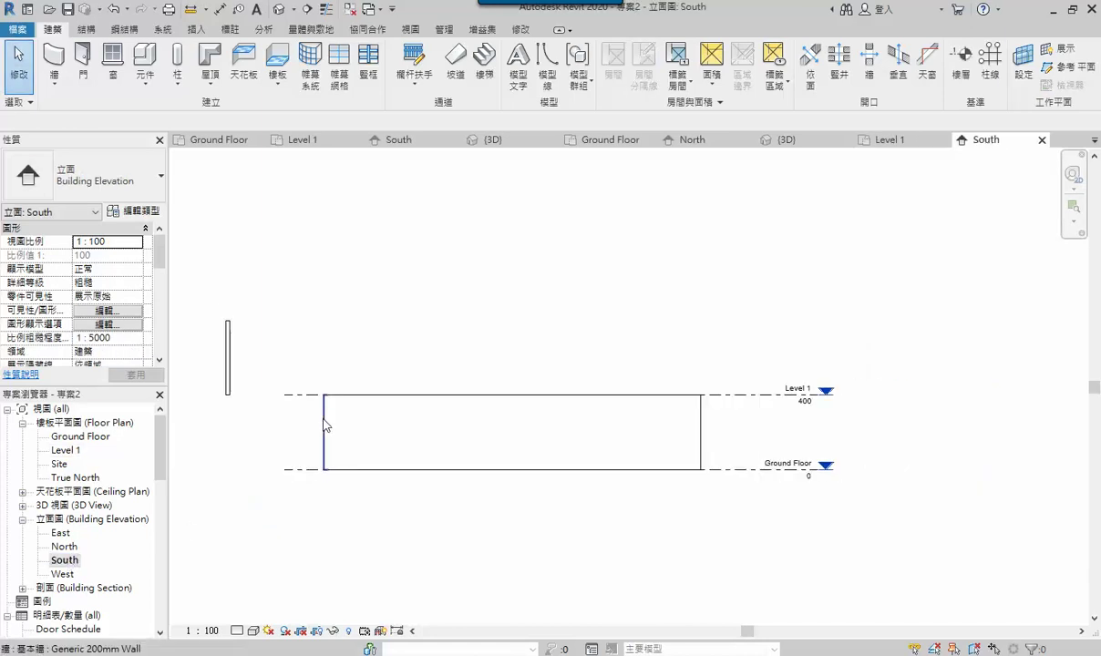
scroll(326, 425, up, 1)
middle_drag(328, 423, 373, 425)
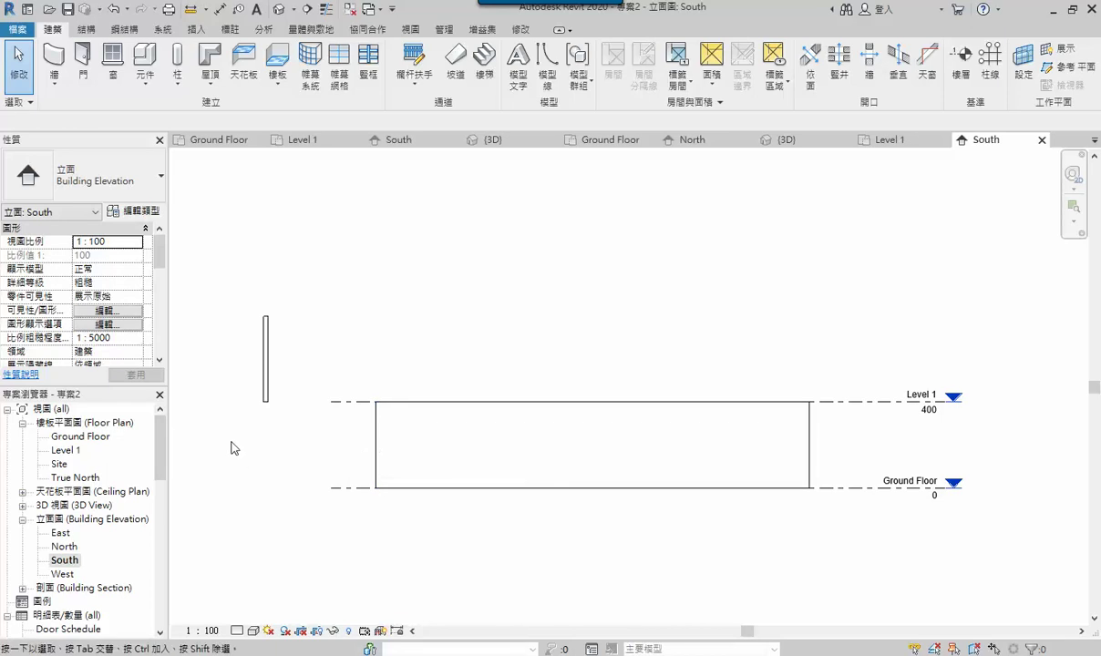
double_click(74, 449)
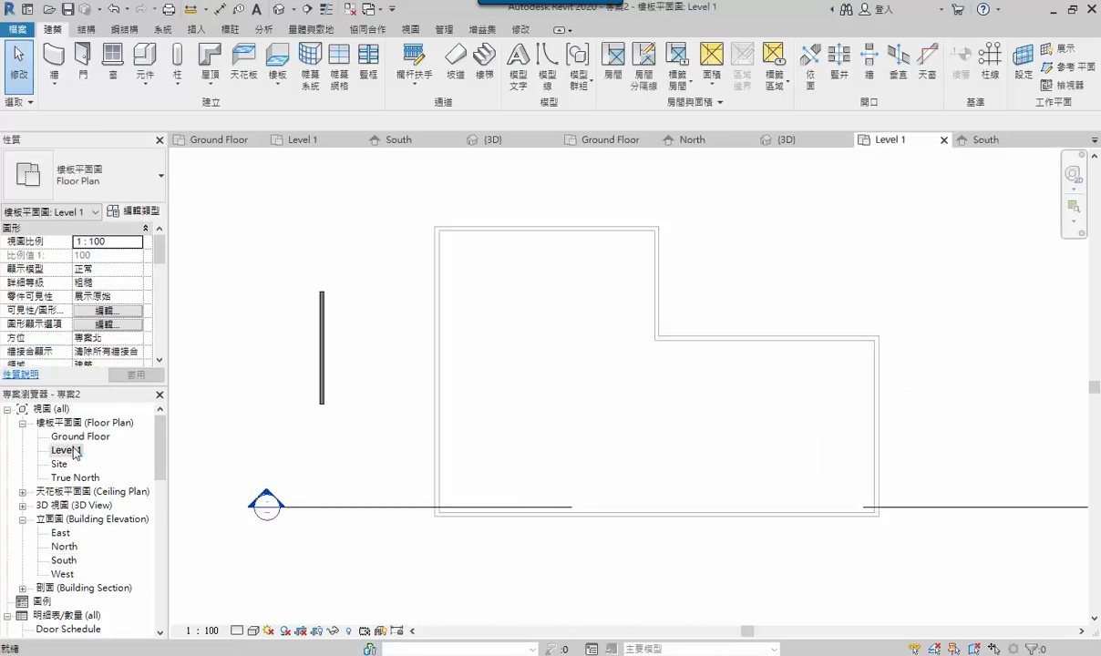
Delete the ground-floor wall rectangle and the stray tall wall, then reopen Level 1.
double_click(63, 560)
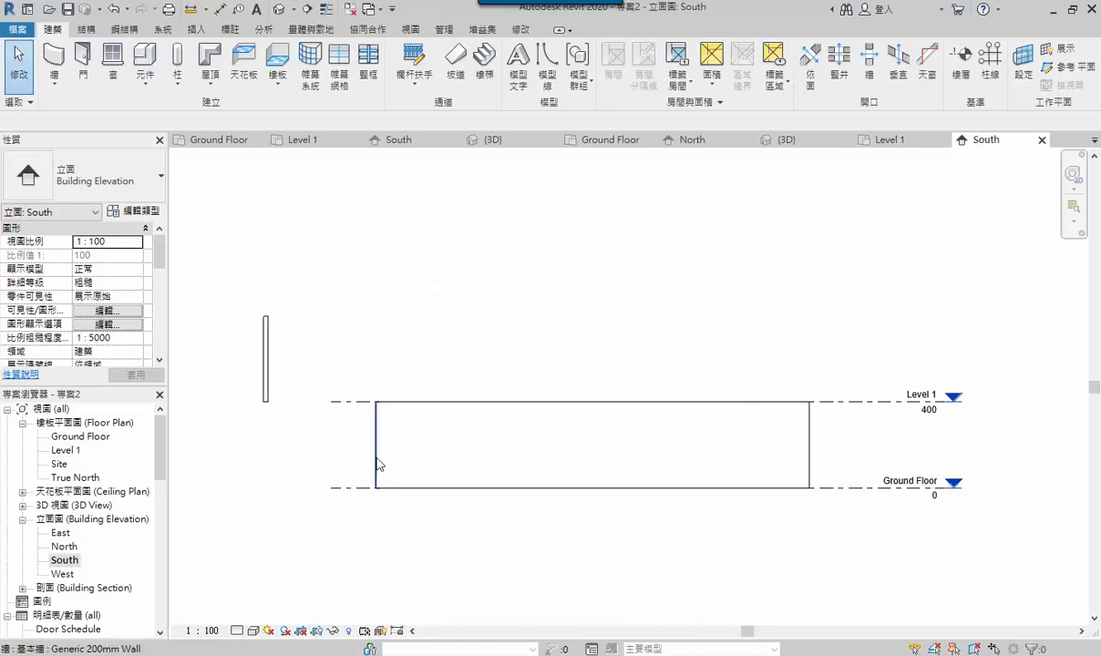
drag(851, 266, 668, 240)
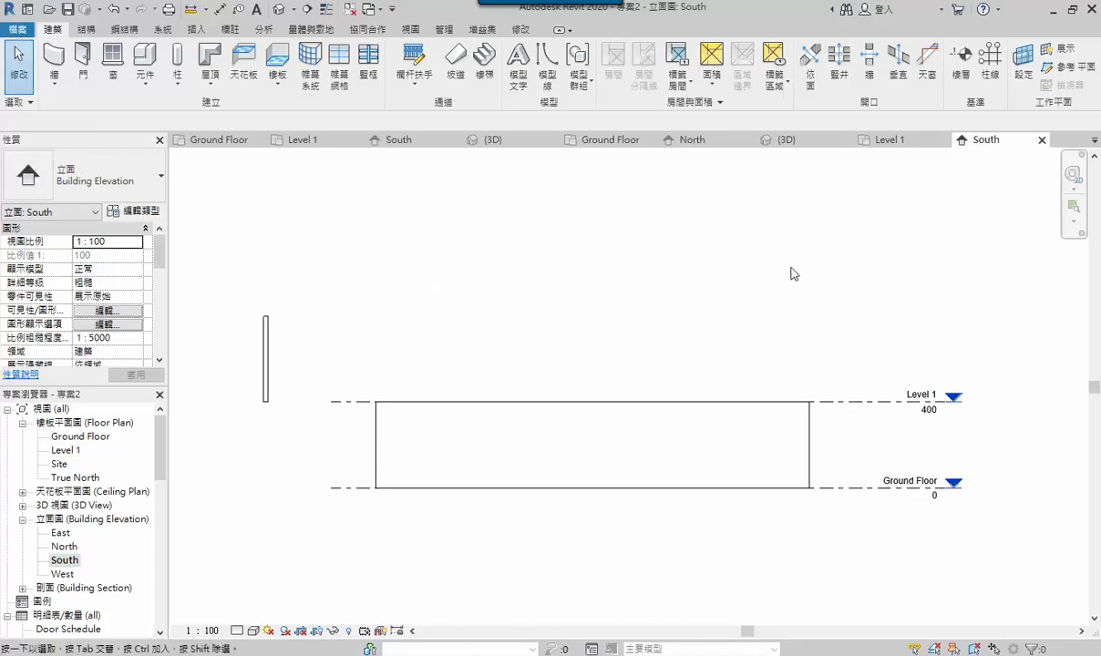
drag(517, 218, 605, 235)
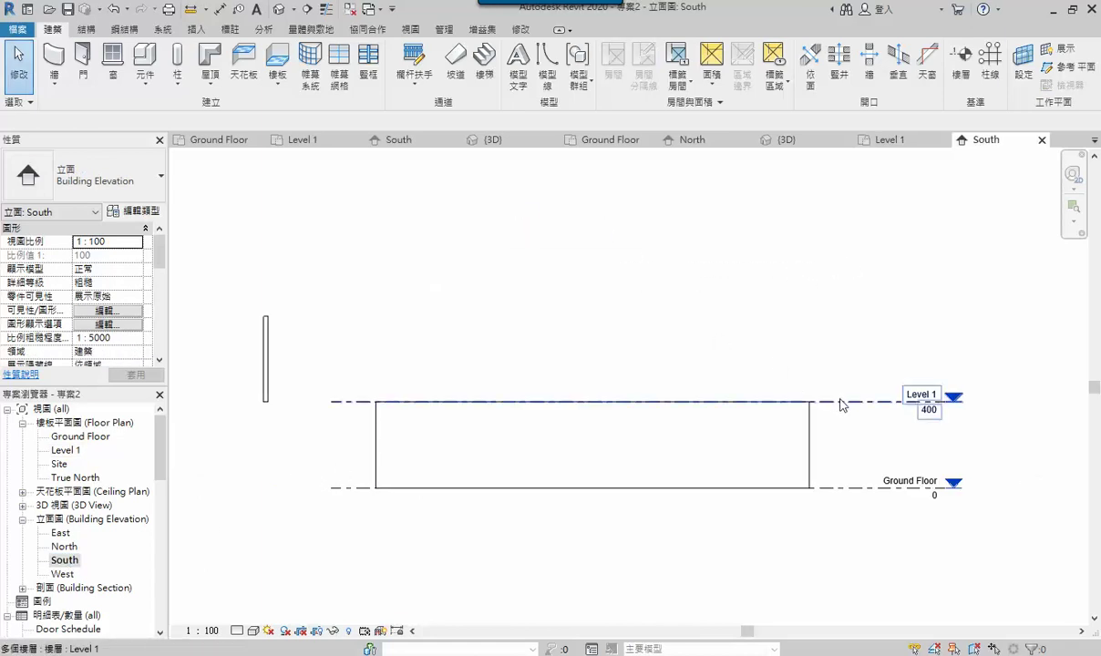
click(381, 463)
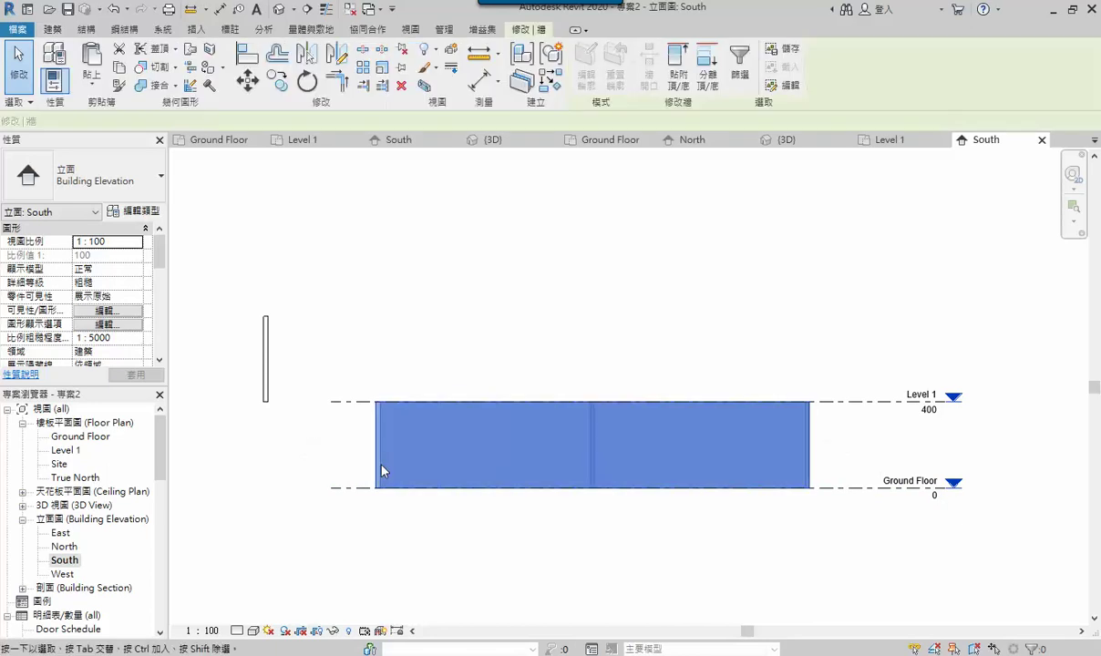
key(Delete)
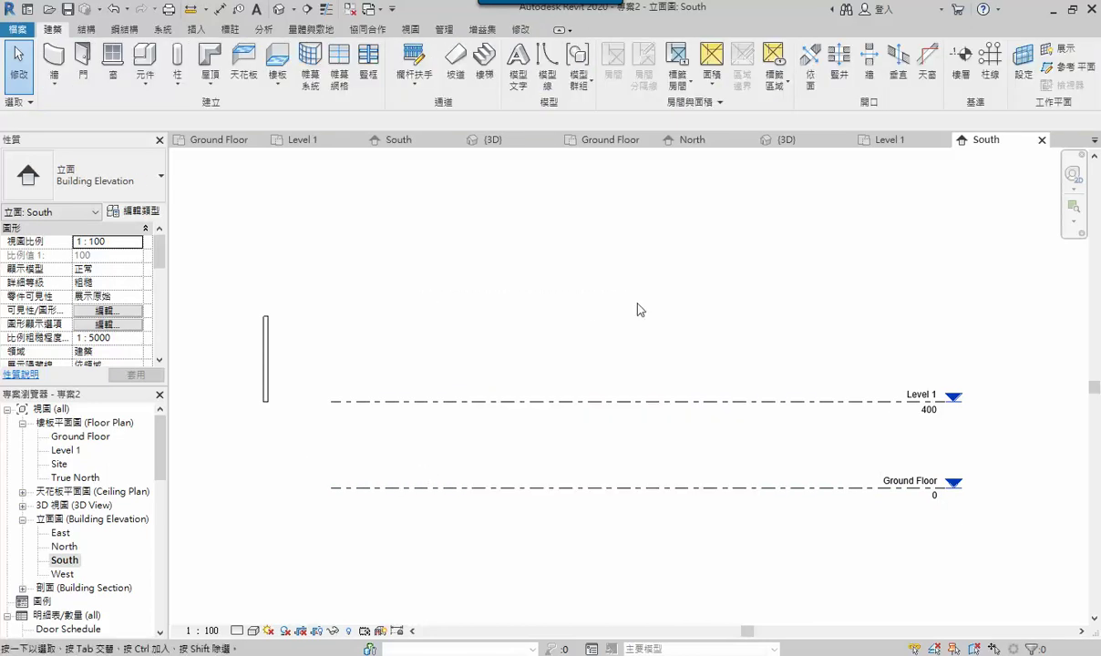
drag(306, 326, 247, 361)
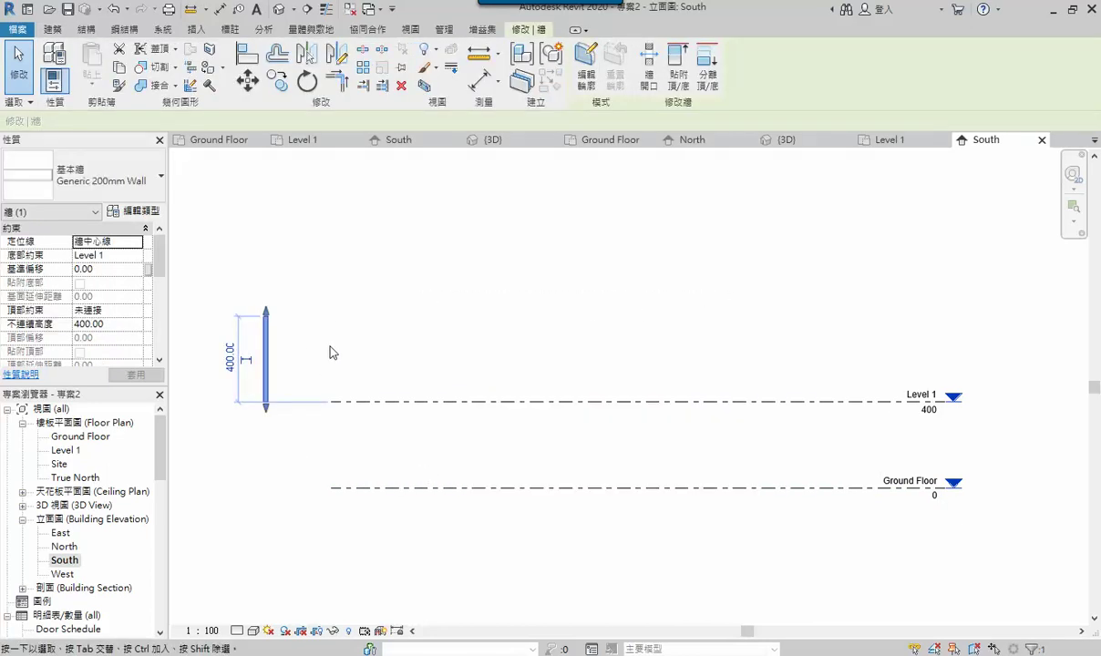
key(Delete)
double_click(89, 452)
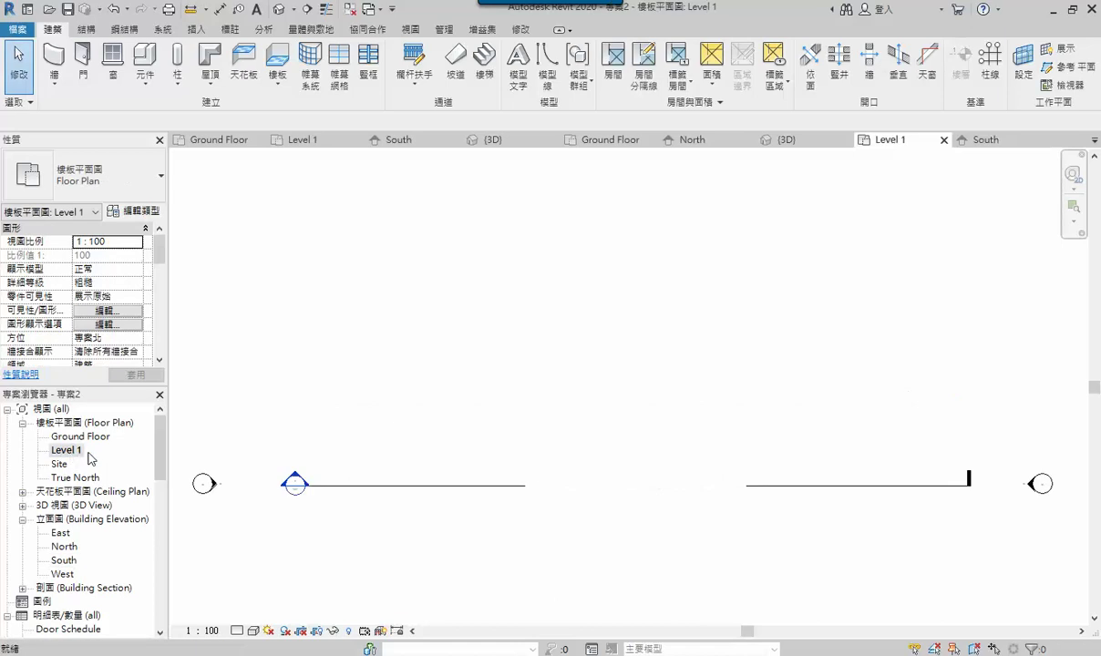
scroll(537, 425, down, 1)
scroll(542, 414, up, 1)
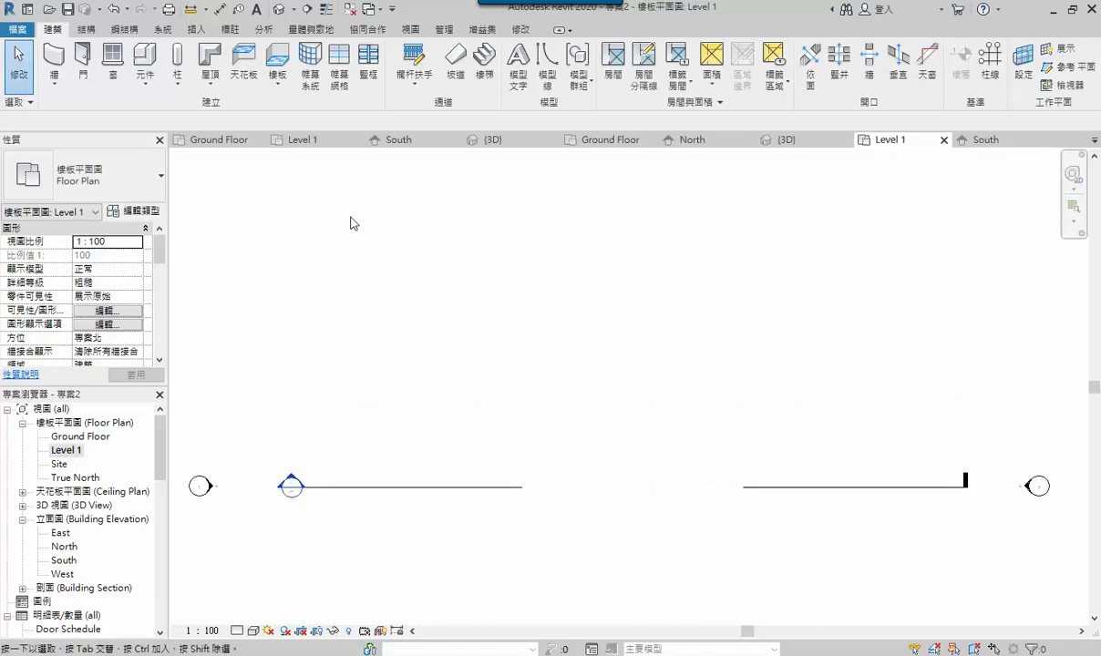
Draw the Level 1 L-outline with 1300 and 2000 typed walls, clicking the remaining corners closed.
click(80, 73)
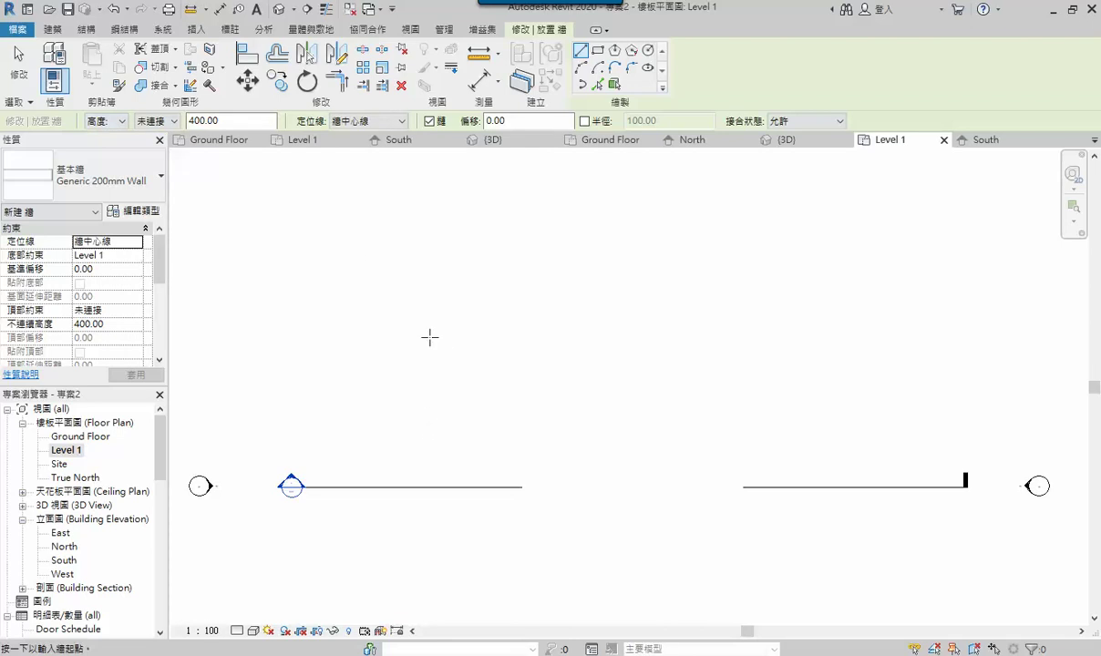
click(419, 247)
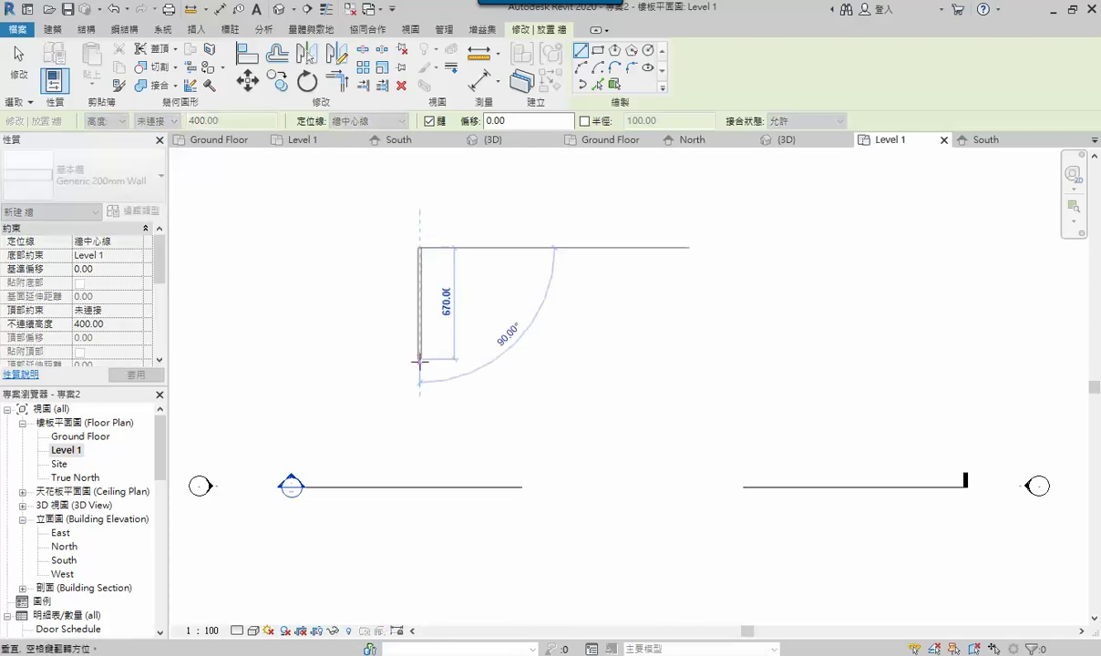
text(1)
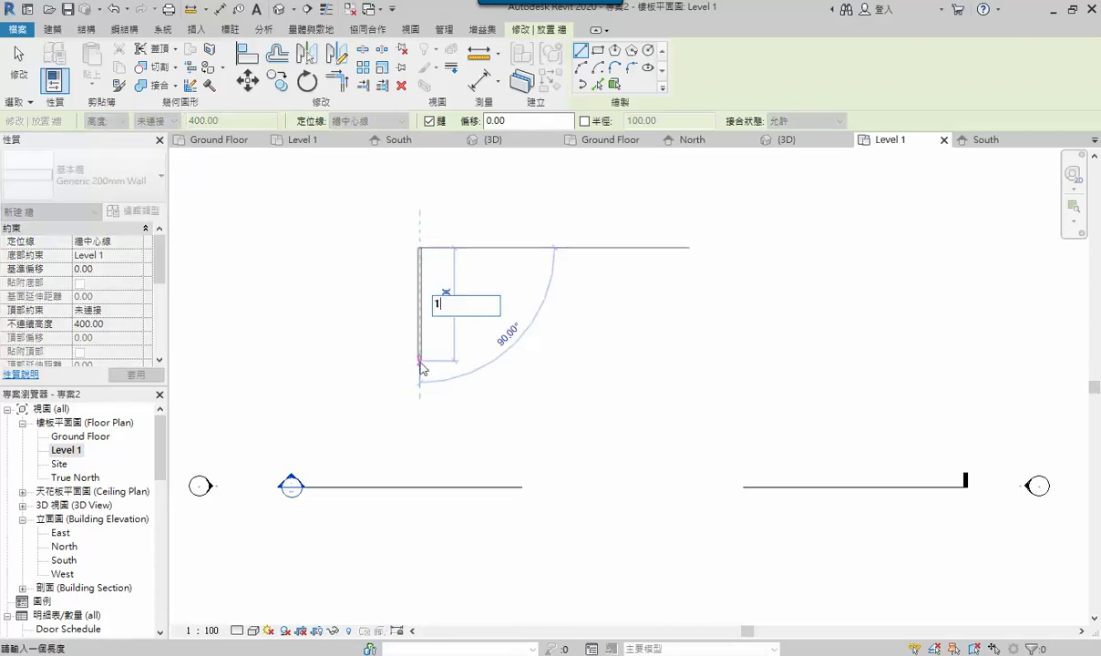
text(300)
key(Return)
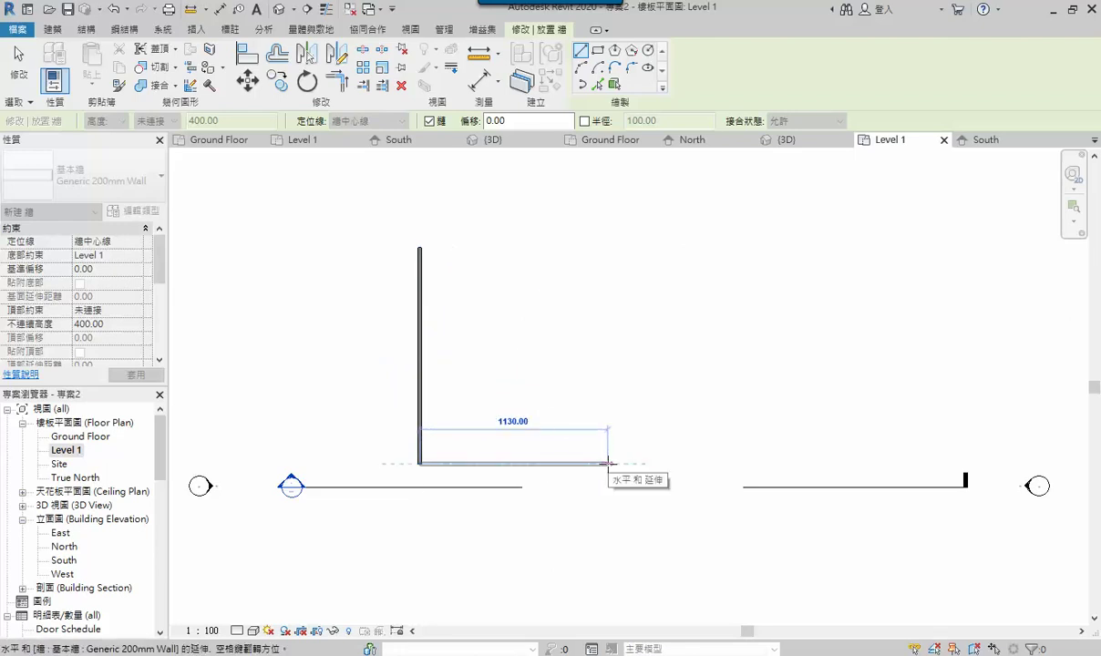
text(2000)
key(Return)
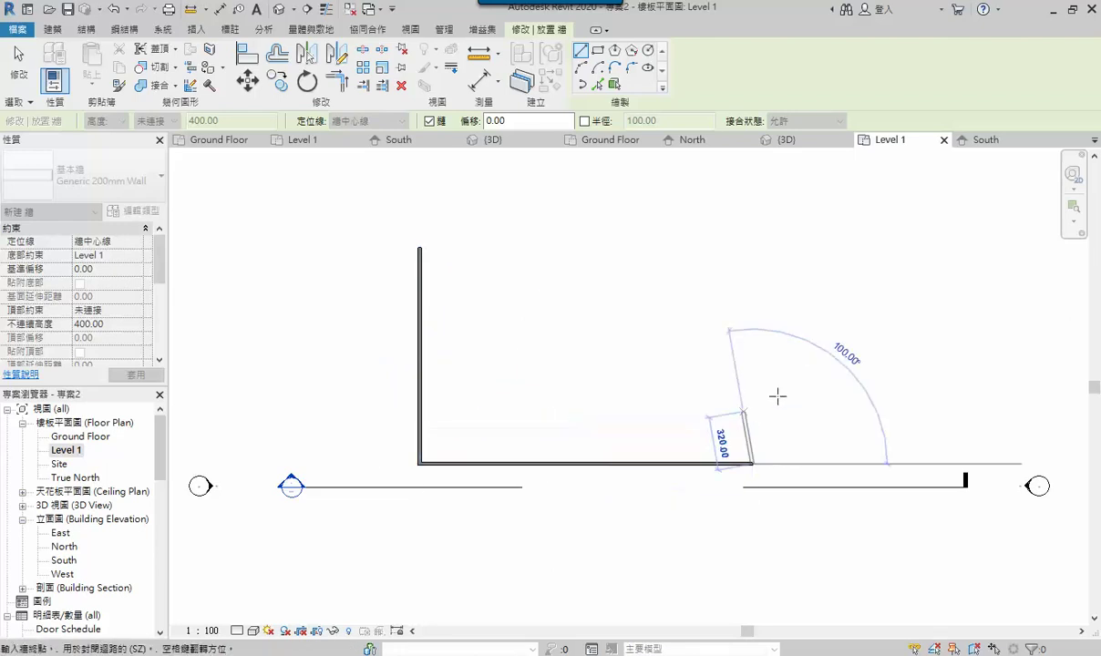
click(752, 340)
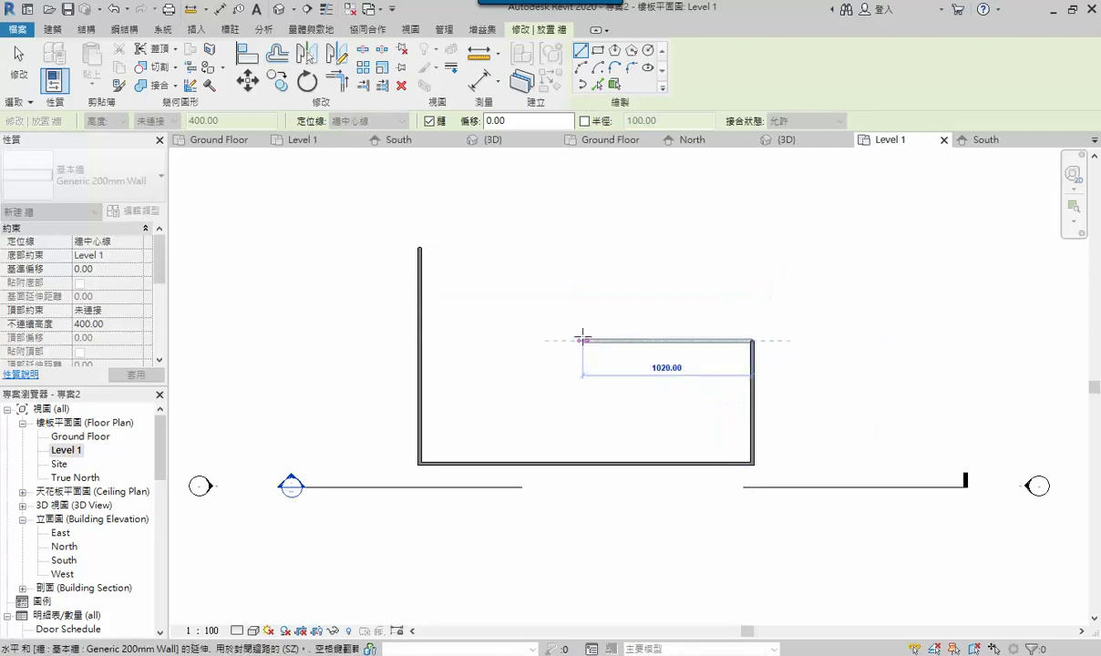
click(590, 340)
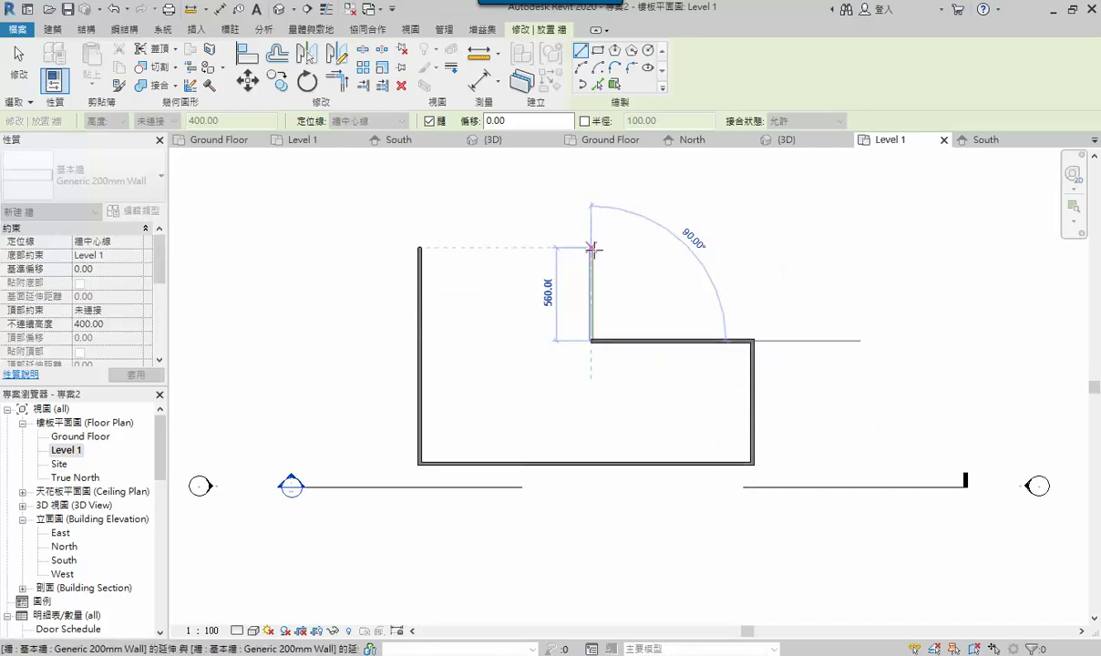
click(591, 248)
click(419, 247)
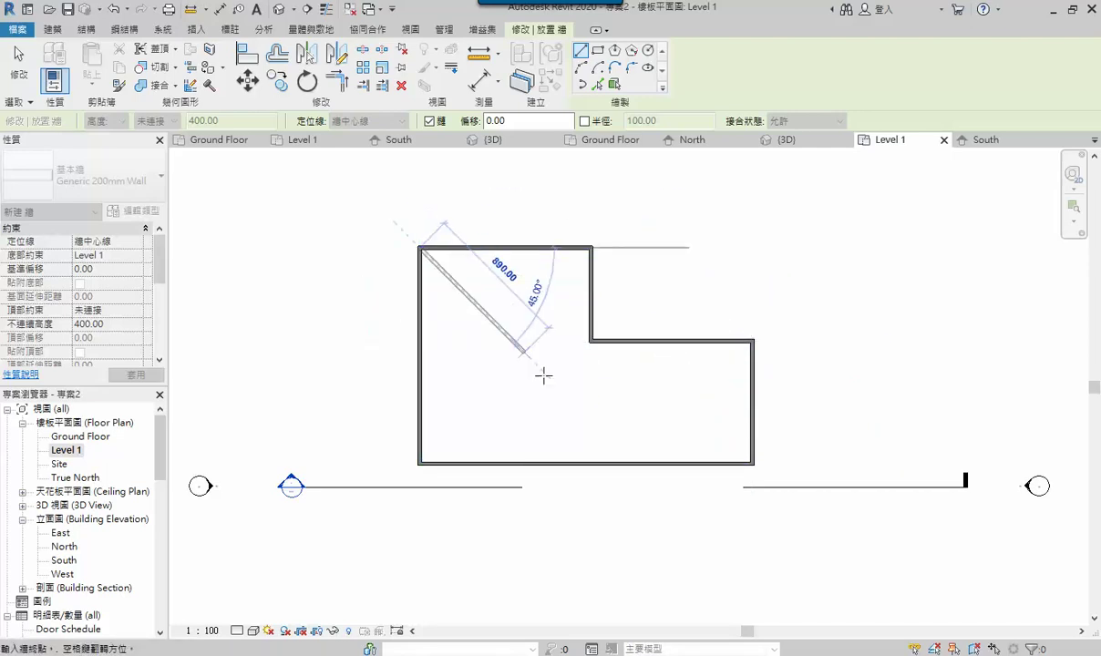
key(Escape)
key(Escape)
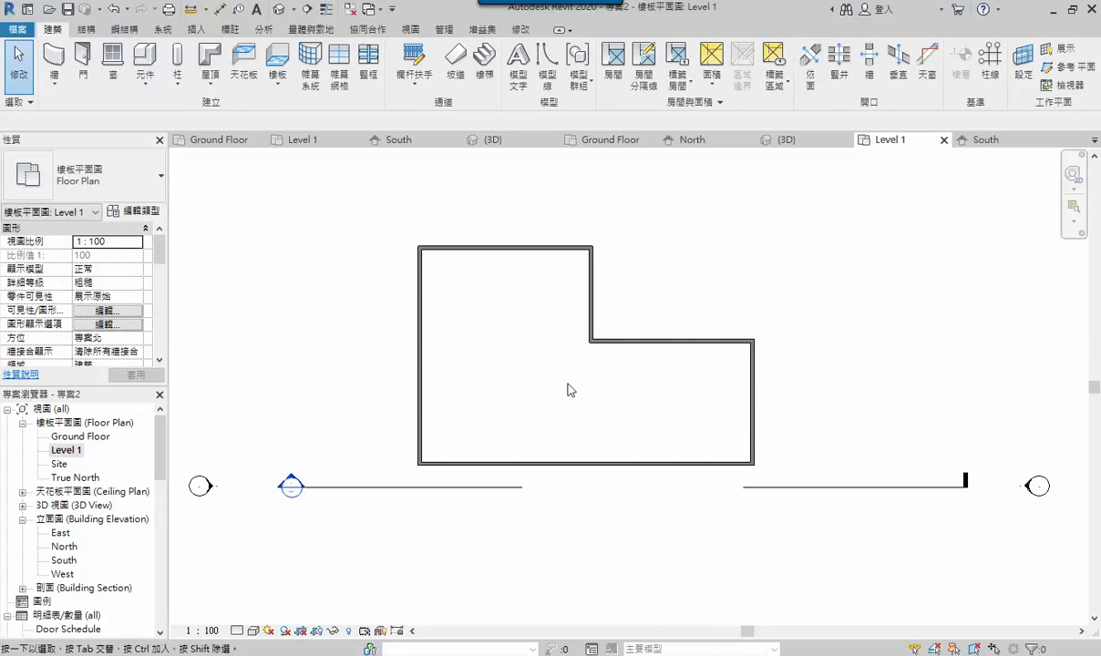
Select the walls in the South elevation and change their unconnected height from 400 to 350.
double_click(72, 559)
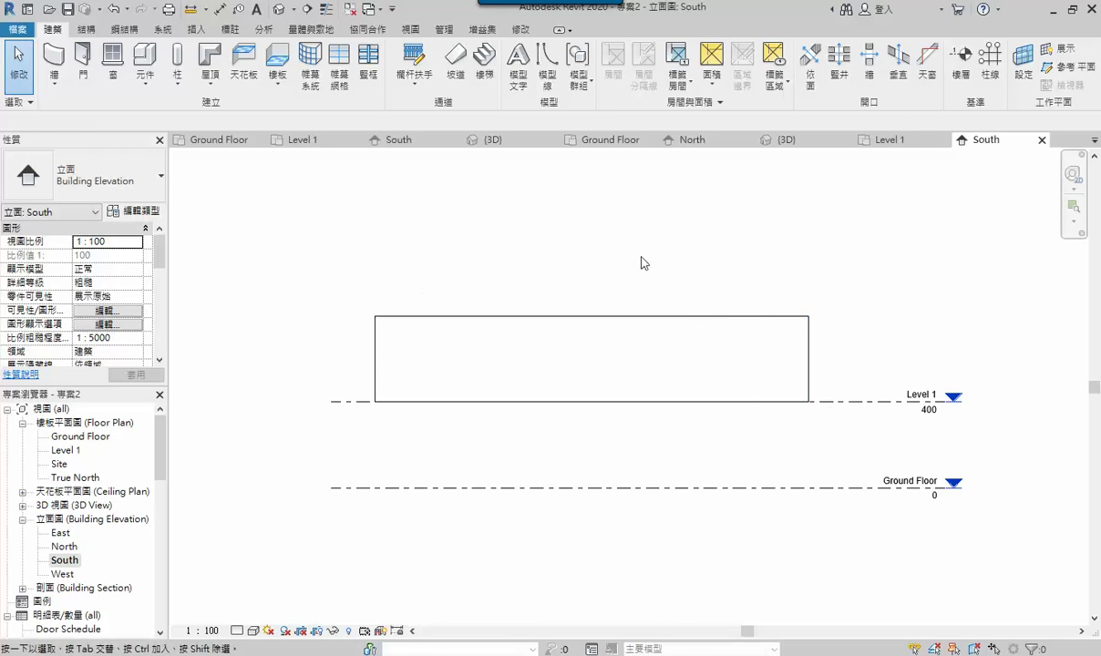
drag(840, 294, 330, 349)
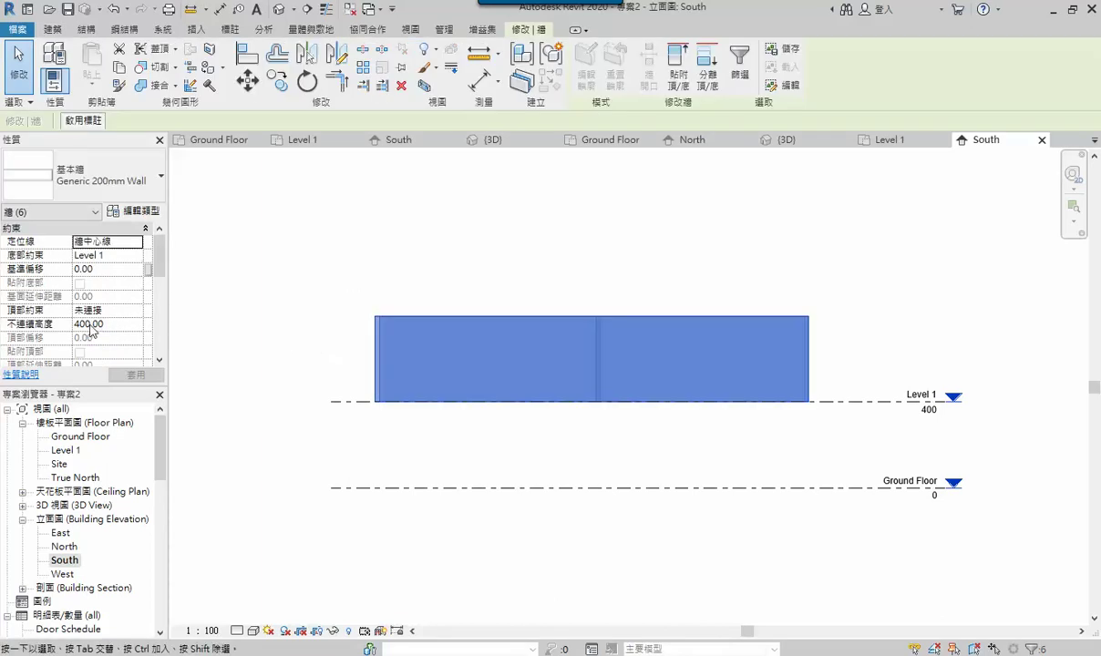
double_click(98, 326)
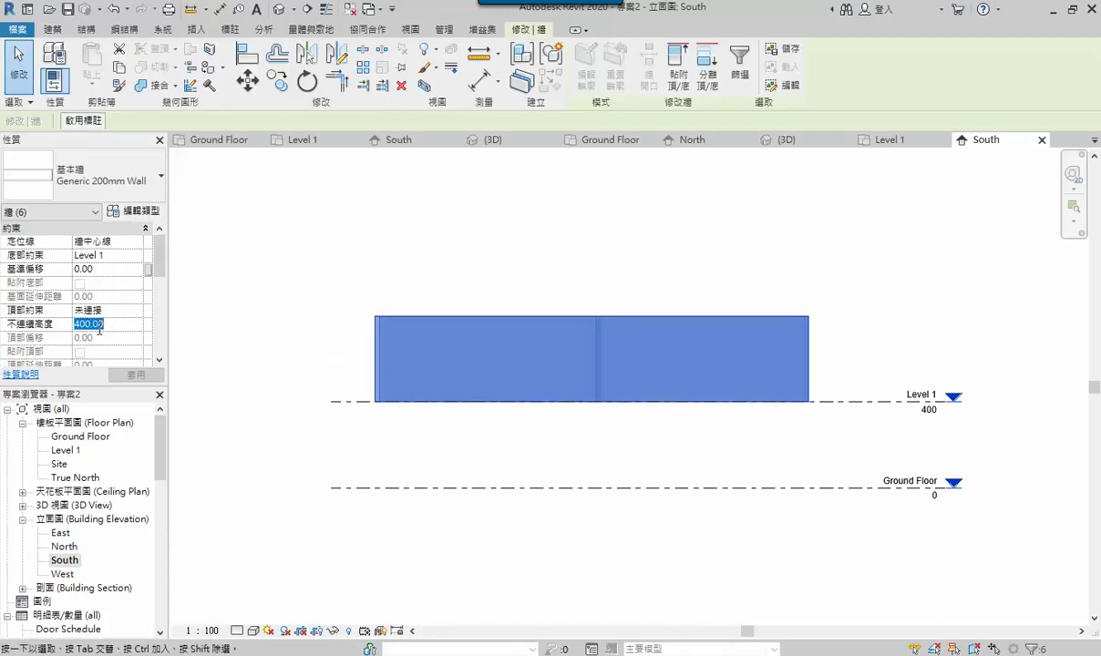
text(350.00)
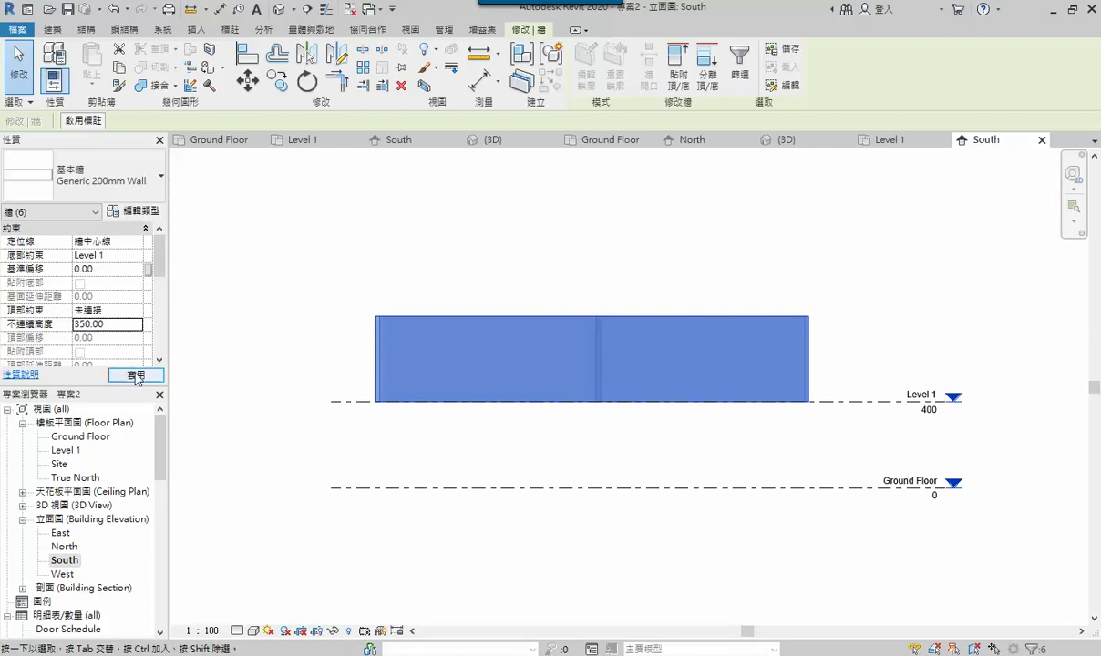
click(135, 374)
click(409, 270)
scroll(527, 323, up, 1)
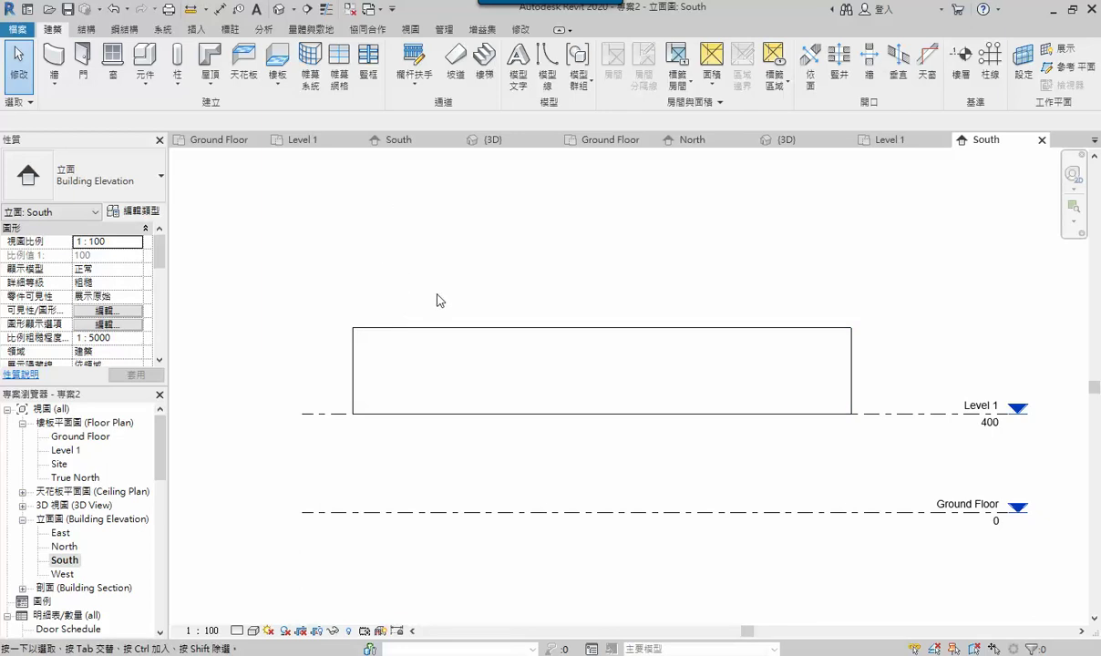
scroll(437, 300, down, 1)
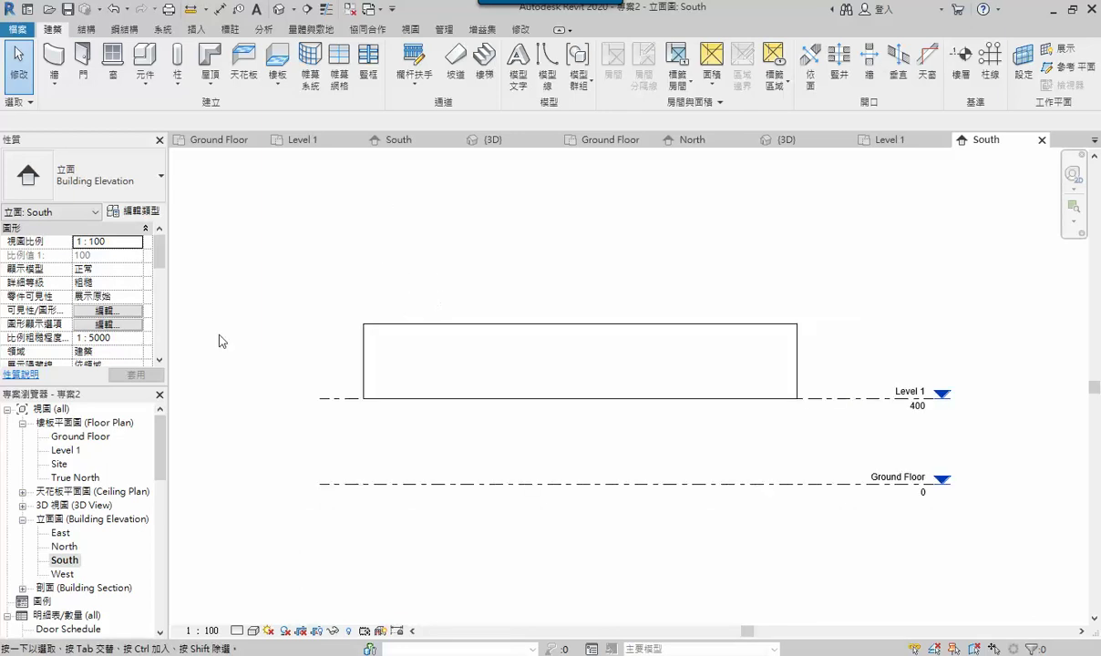
Pan the 3D view to check the shortened walls, then go back to the South elevation.
click(278, 9)
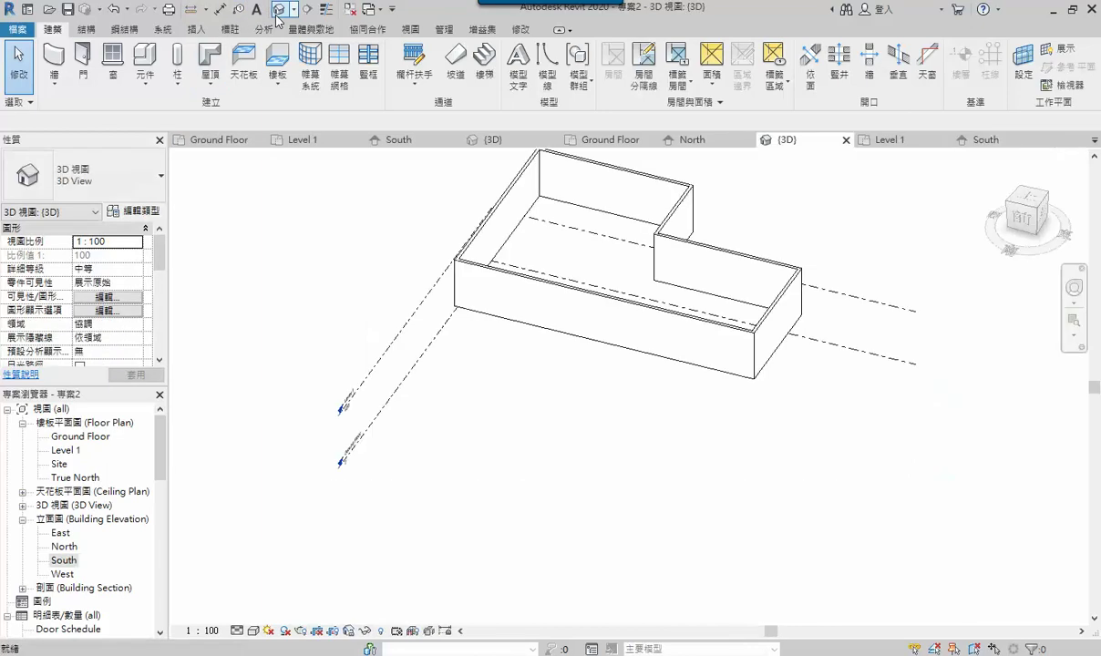
middle_drag(697, 409, 636, 524)
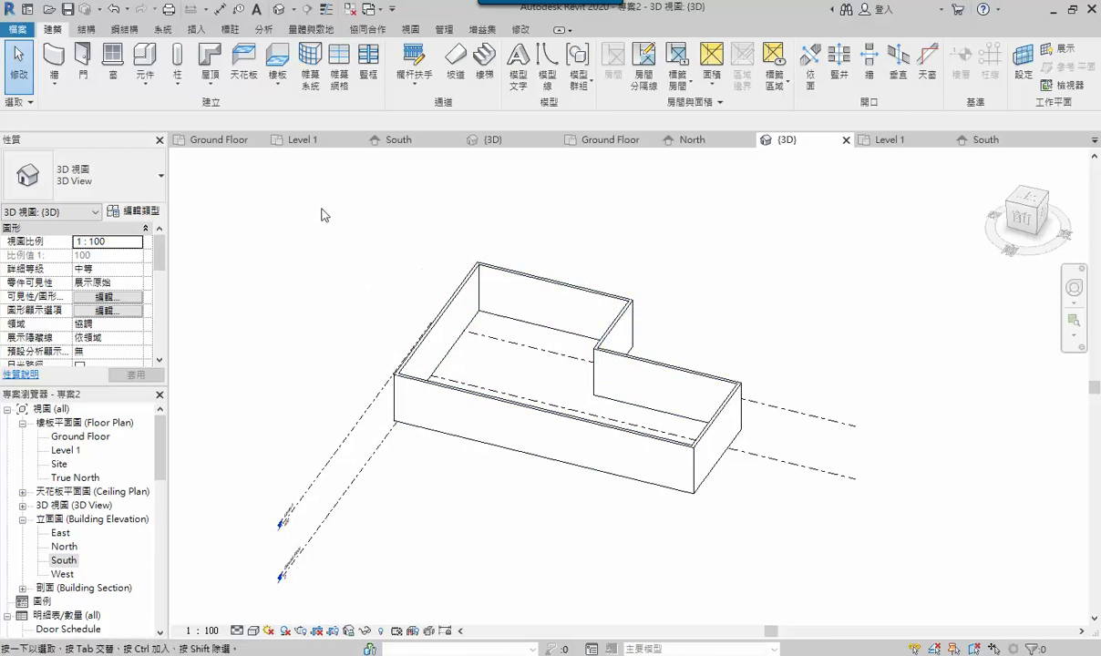
double_click(64, 562)
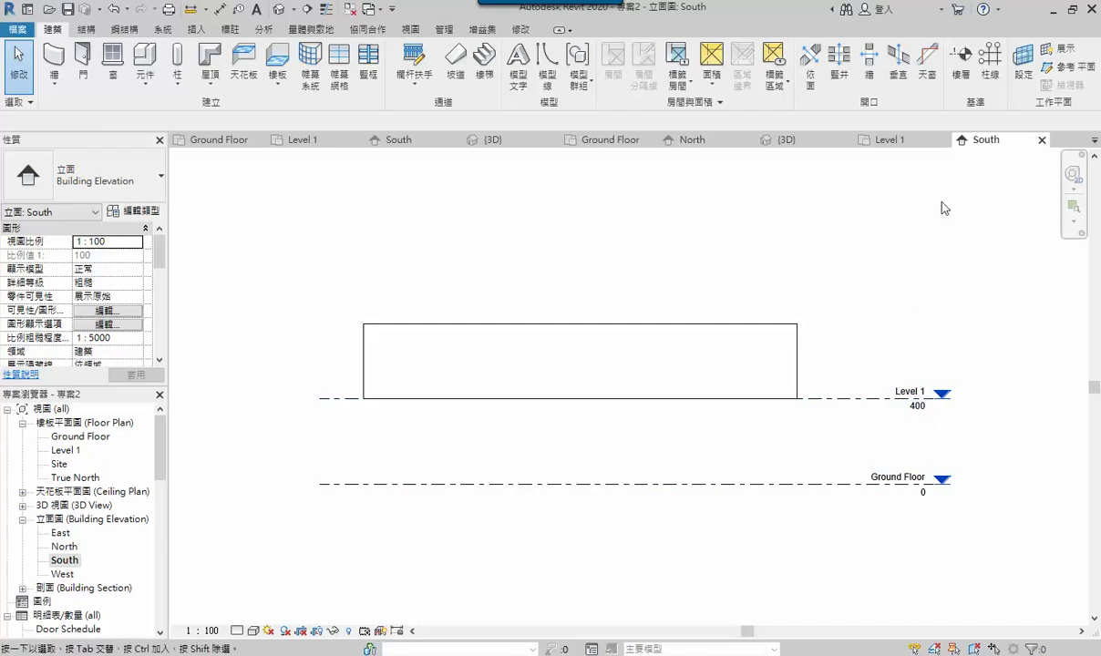
Draw a new Level 2 line across the South elevation.
click(958, 73)
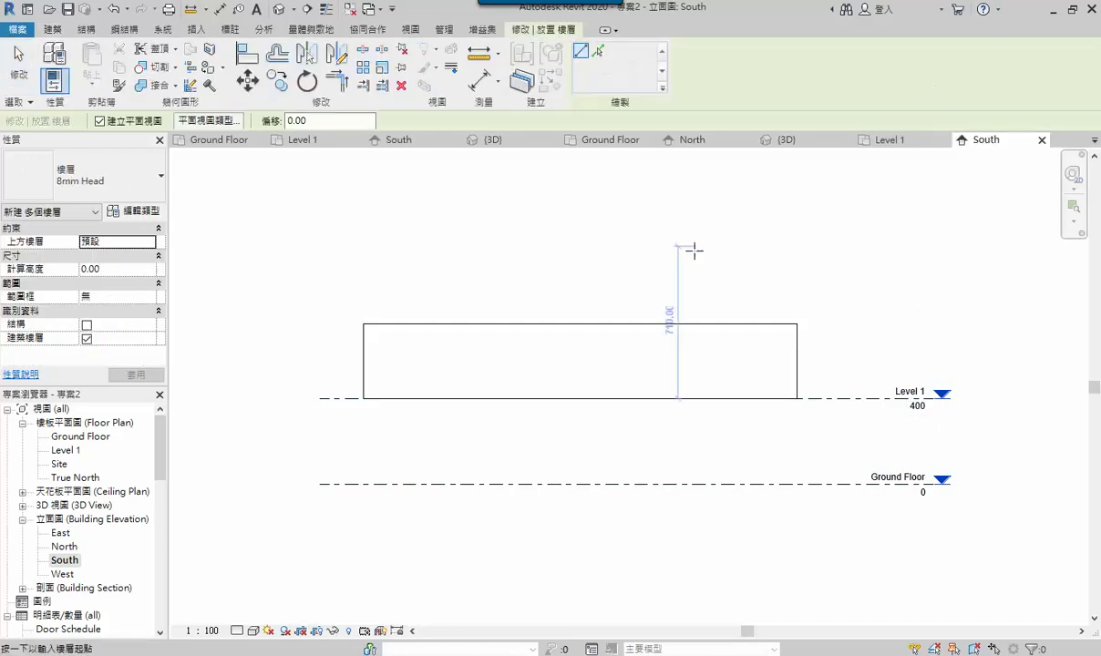
click(320, 258)
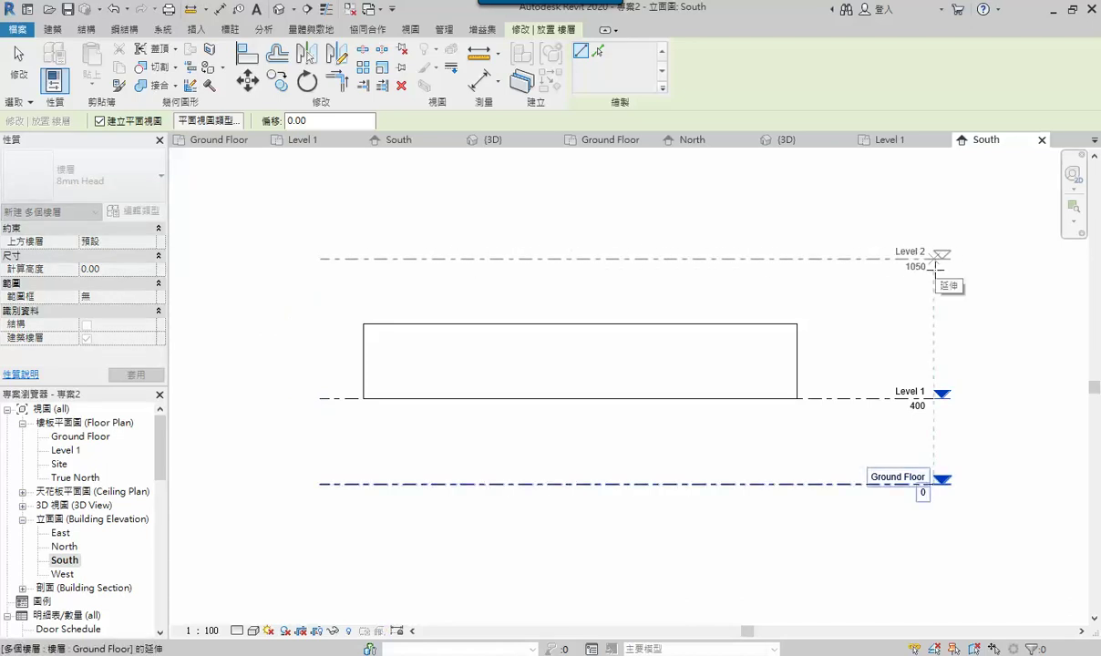
click(935, 264)
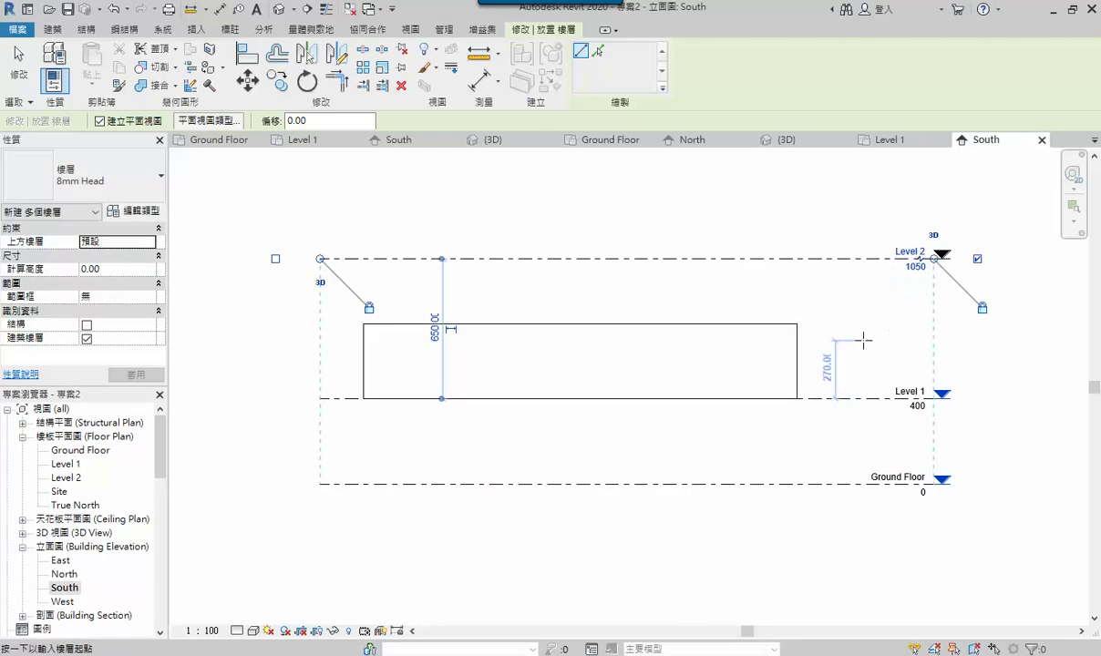
key(Escape)
key(Escape)
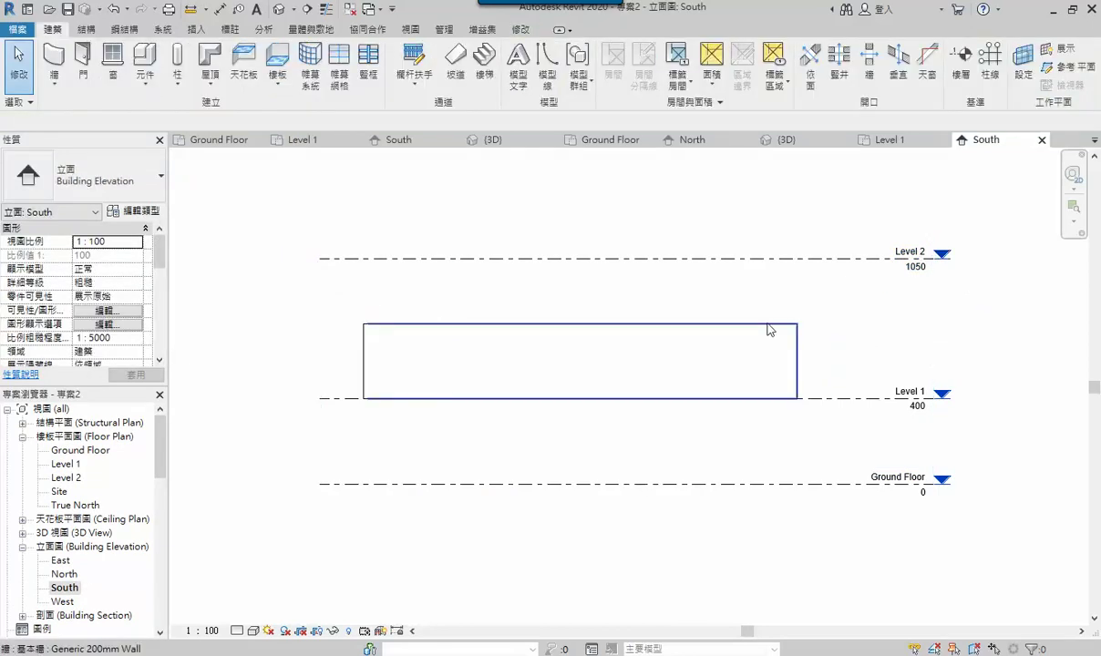
Set Level 2 to 350 above Level 1, at elevation 750, and view the house in 3D.
click(828, 260)
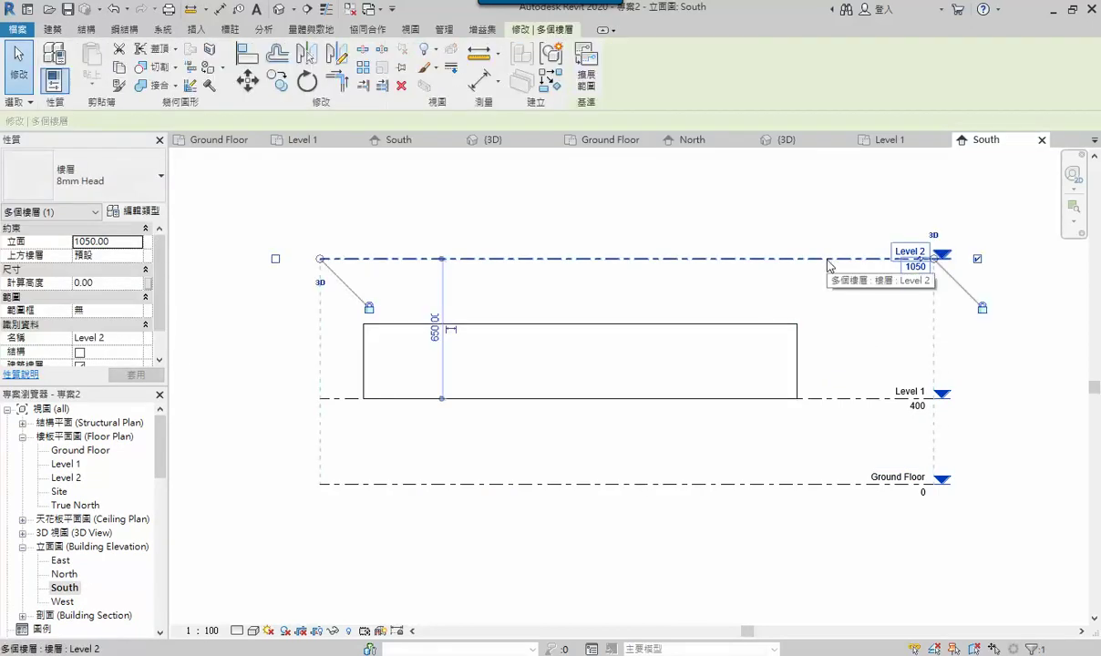
click(435, 328)
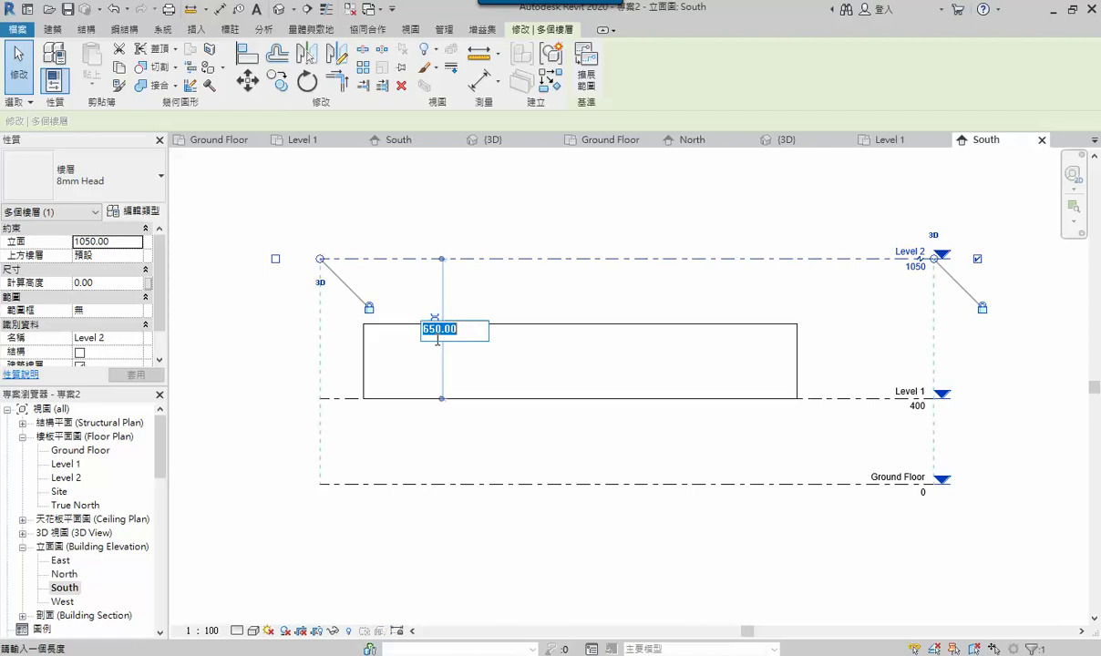
click(438, 332)
double_click(437, 336)
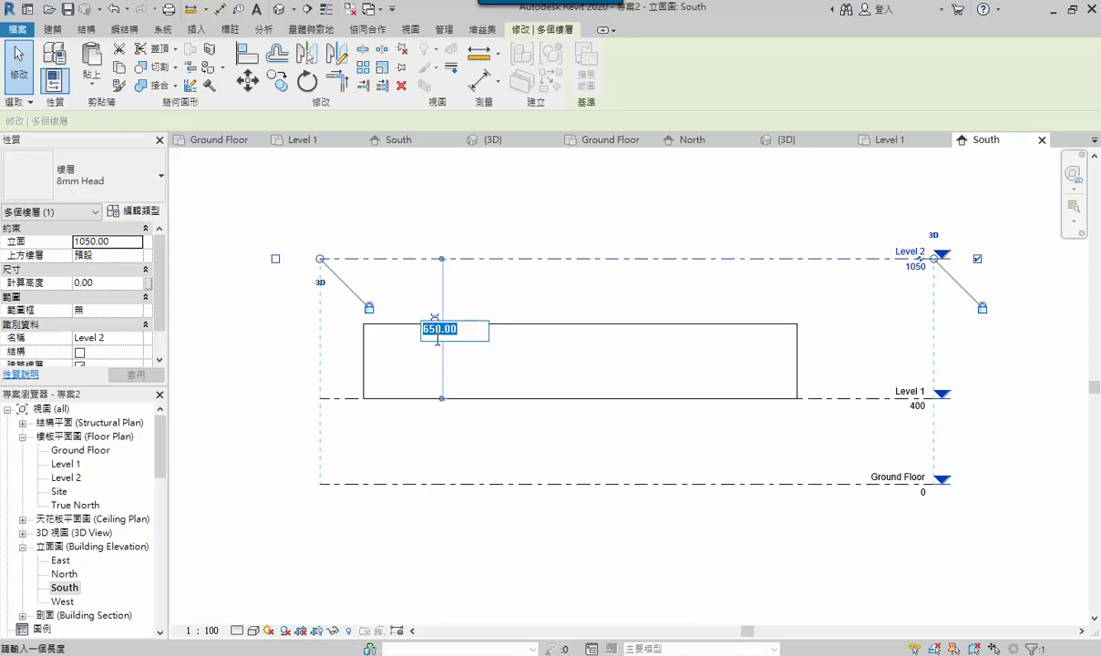
text(350)
key(Return)
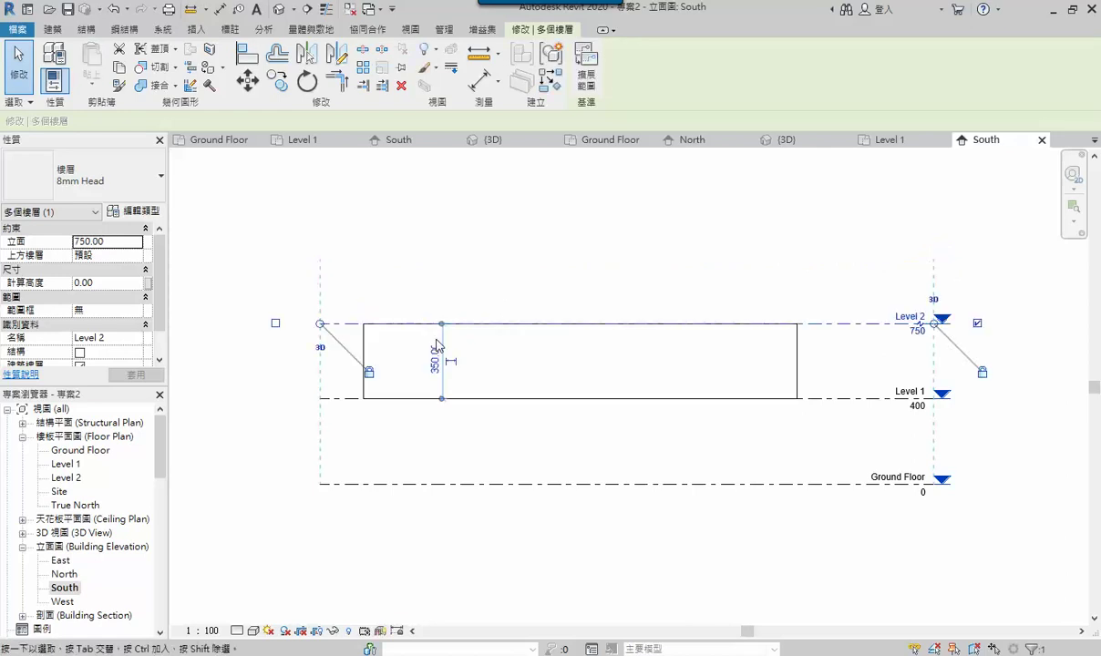
click(399, 239)
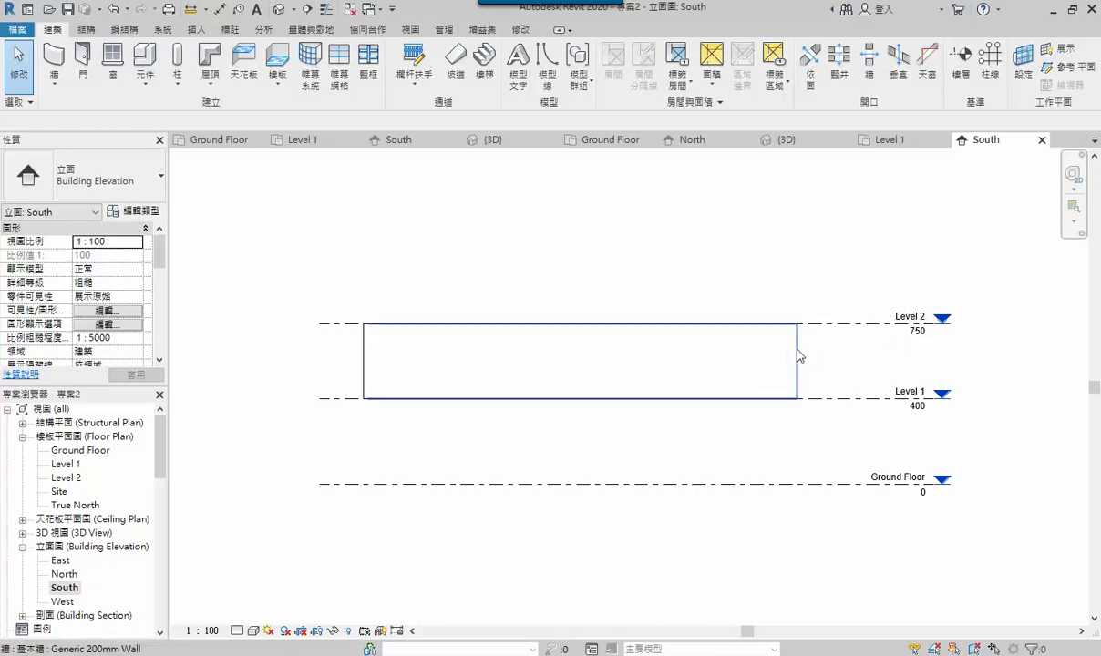
click(278, 10)
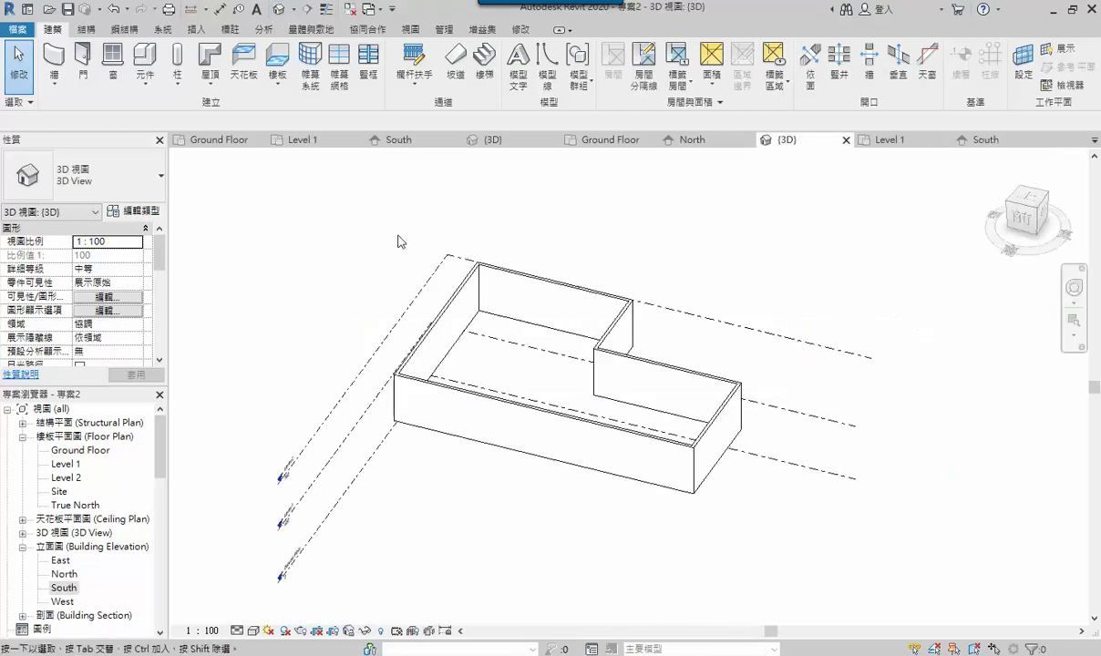
Orbit and pan the 3D view to inspect the walls and level markers from several angles.
shift+middle_drag(498, 527, 397, 417)
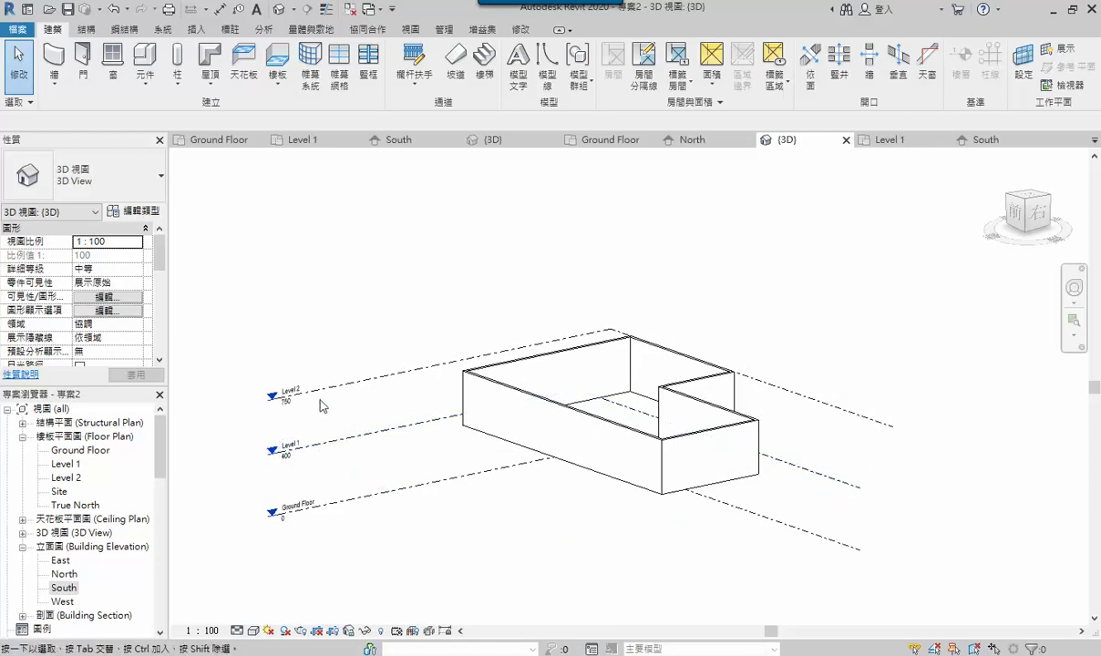
mouse_move(447, 417)
shift+middle_down()
mouse_move(718, 381)
mouse_move(656, 484)
mouse_move(499, 491)
shift+middle_up()
scroll(607, 342, up, 3)
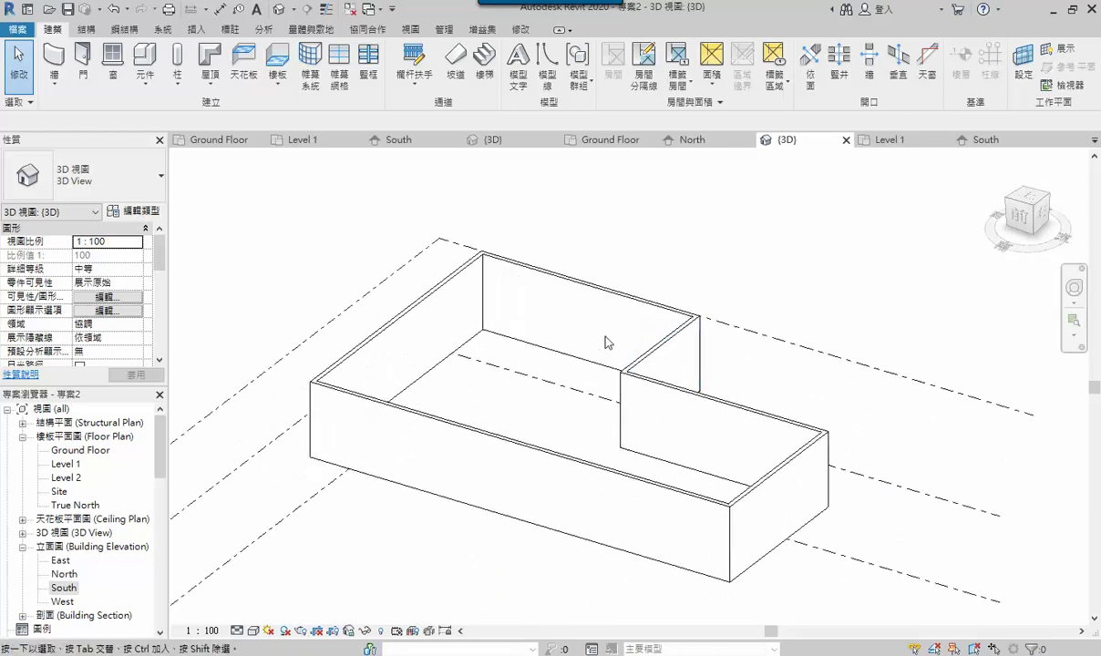
scroll(621, 413, down, 2)
mouse_move(597, 376)
middle_down()
mouse_move(627, 277)
mouse_move(585, 275)
mouse_move(557, 258)
middle_up()
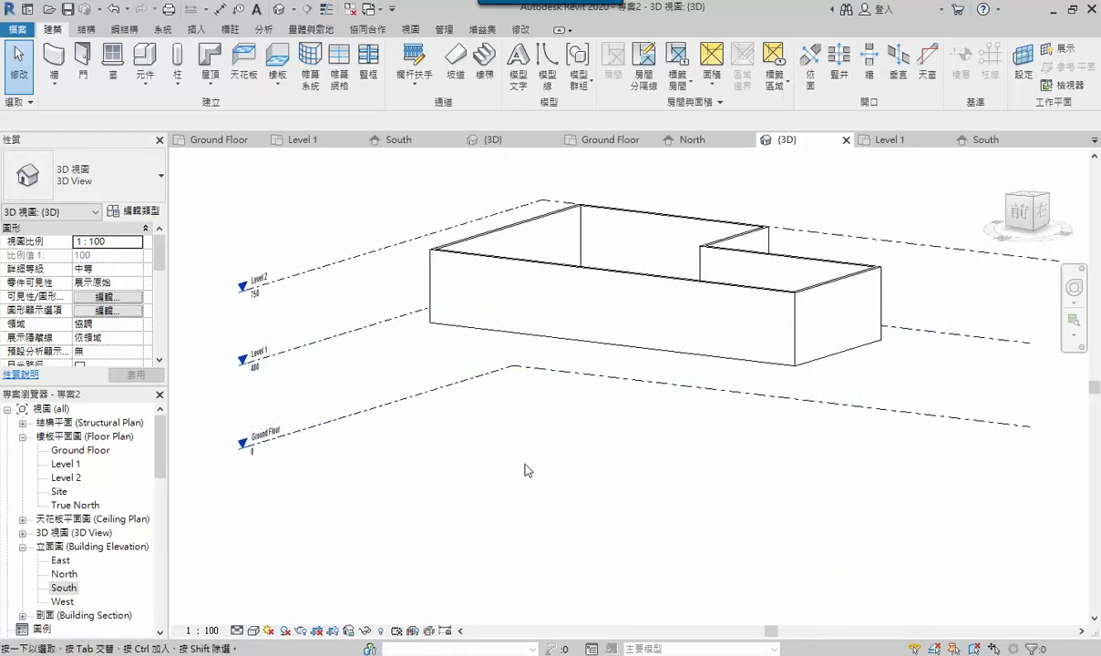
mouse_move(526, 469)
shift+middle_down()
mouse_move(515, 504)
mouse_move(510, 493)
shift+middle_up()
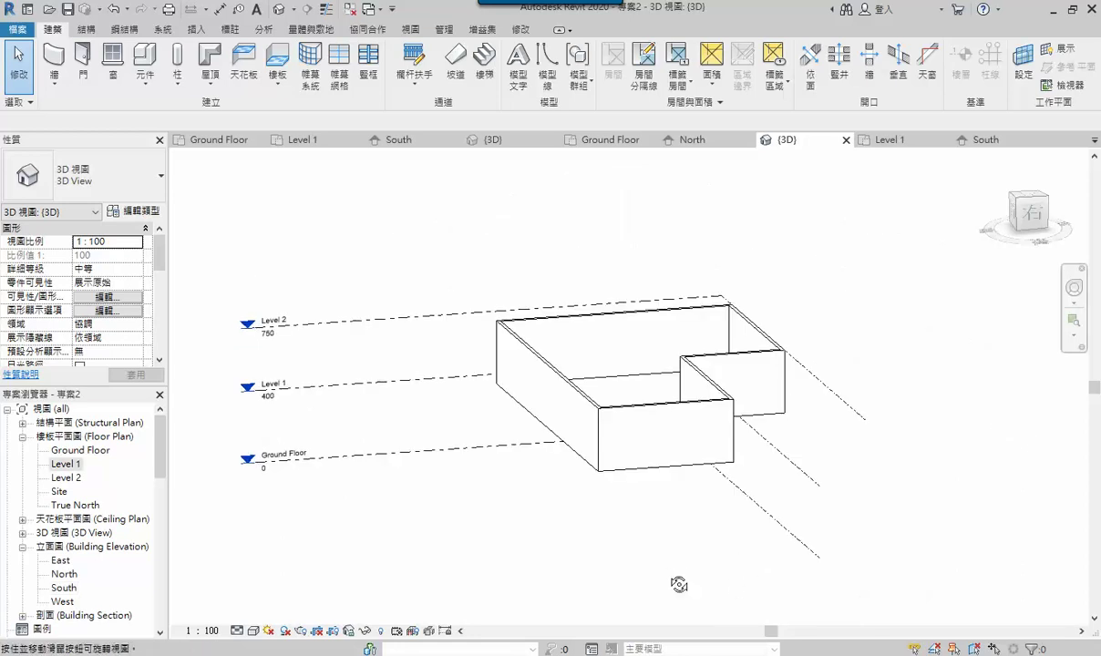
mouse_move(675, 582)
shift+middle_down()
mouse_move(707, 582)
mouse_move(776, 550)
mouse_move(744, 555)
mouse_move(731, 539)
mouse_move(786, 572)
mouse_move(763, 567)
shift+middle_up()
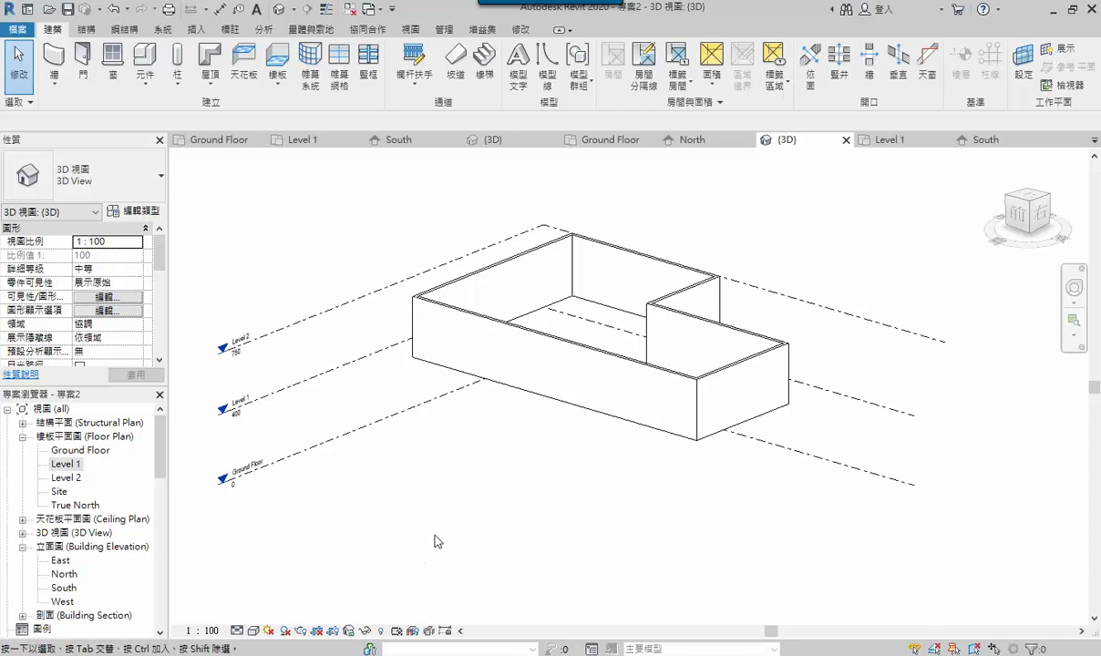
middle_drag(434, 541, 437, 529)
Check the Level 1 plan, South elevation and 3D view, ending on the Level 1 floor plan.
double_click(66, 464)
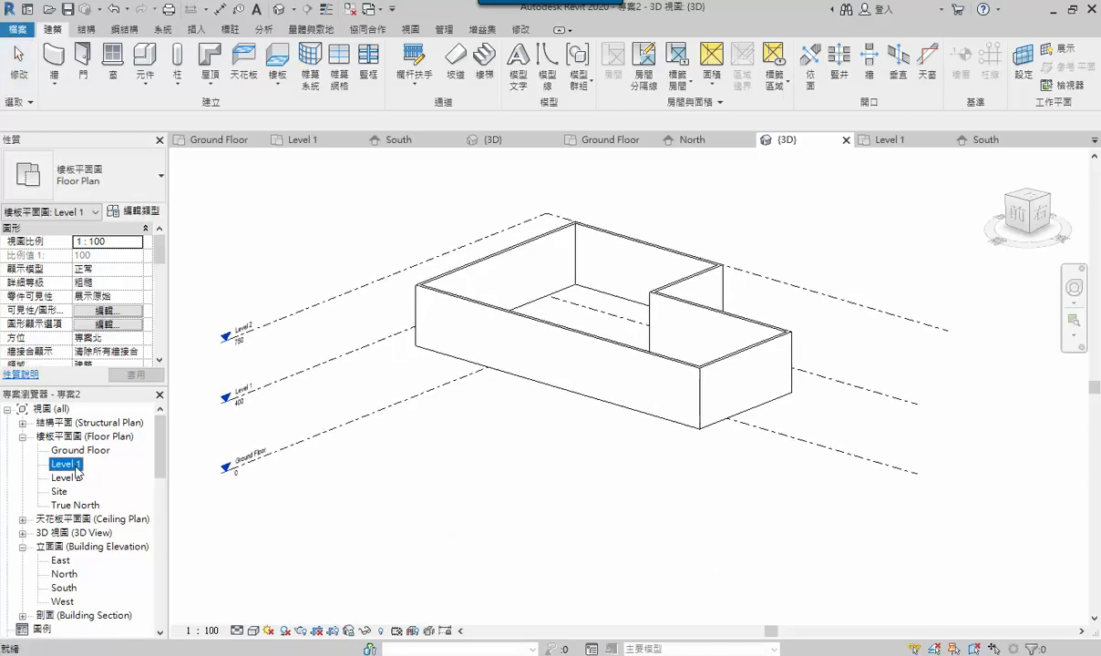
double_click(64, 588)
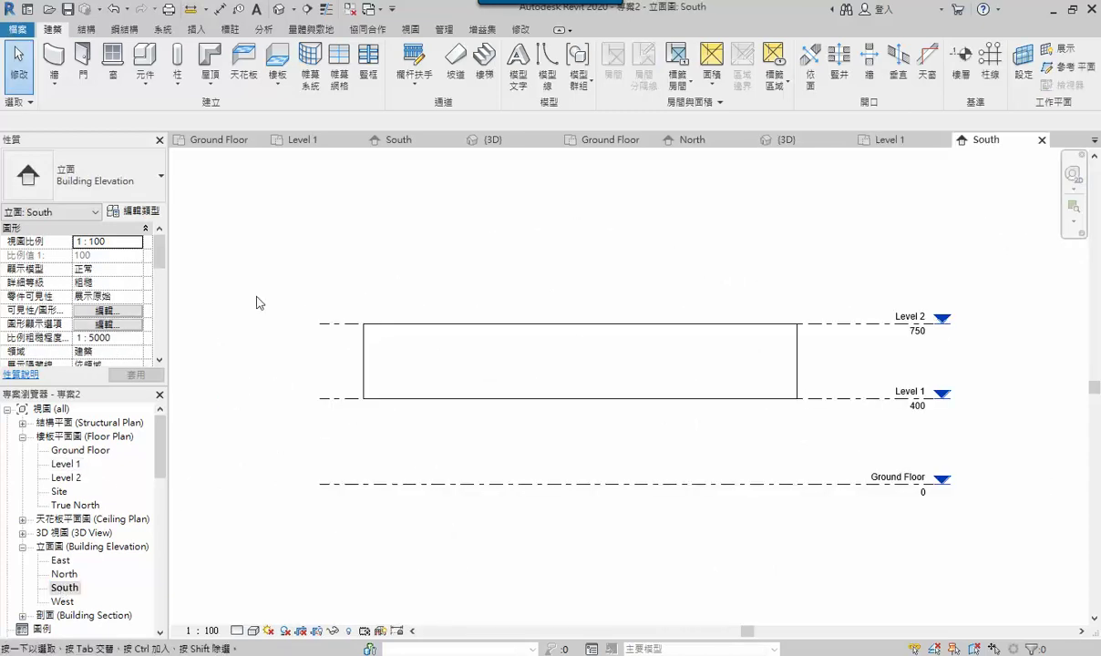
click(276, 9)
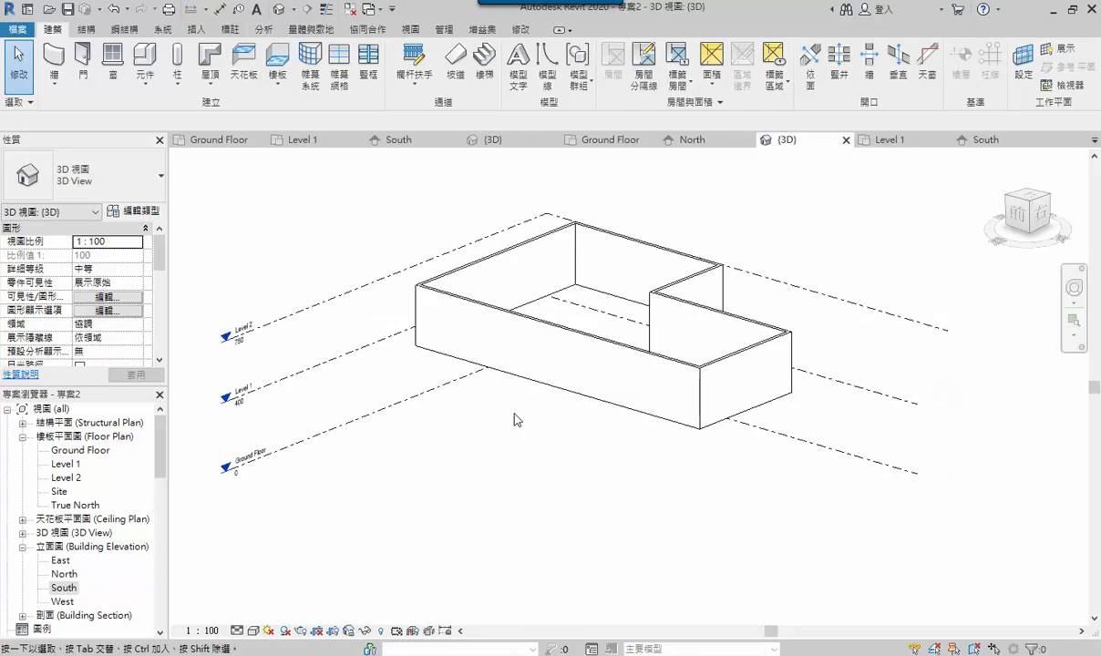
middle_drag(516, 419, 527, 465)
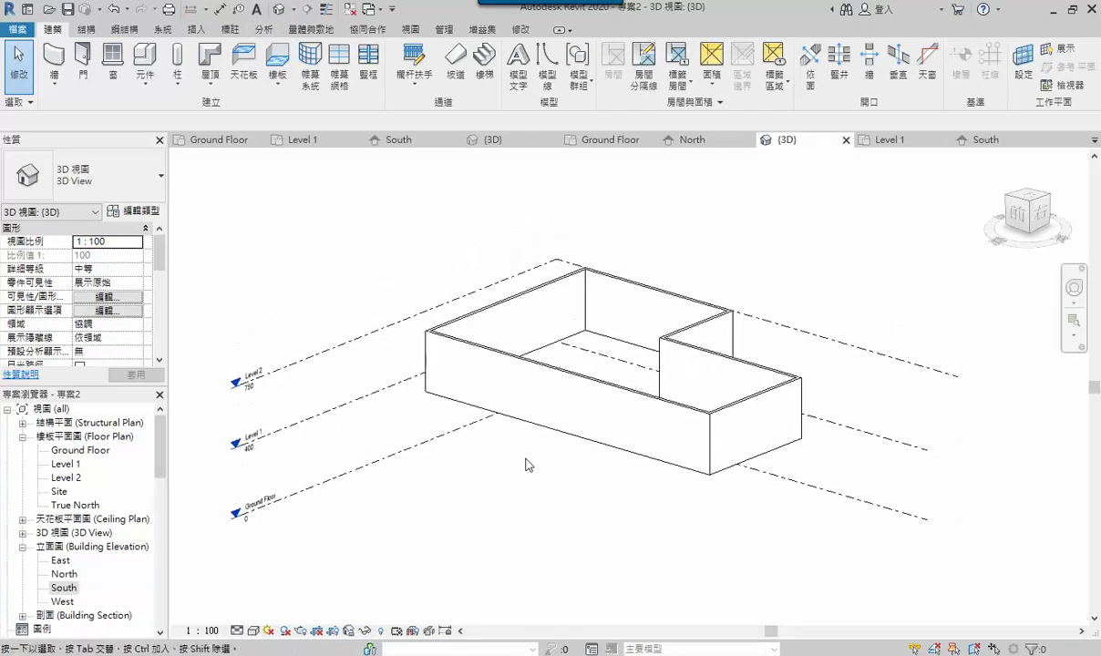
click(73, 464)
double_click(74, 468)
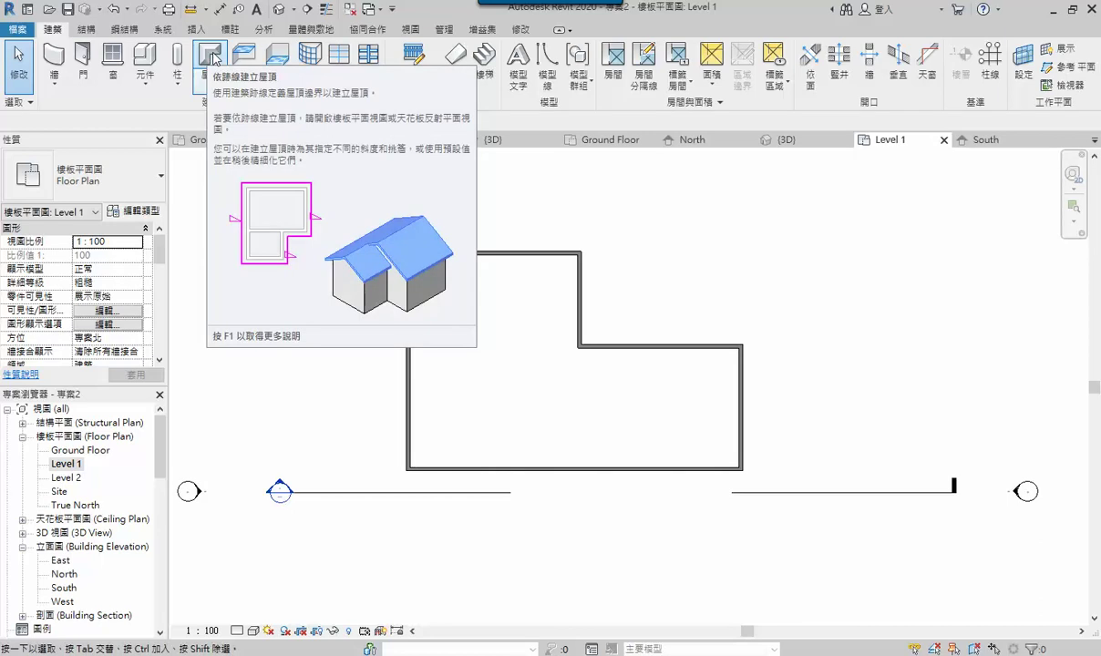
Sketch an L-shaped roof footprint with boundary lines just outside the walls.
click(212, 56)
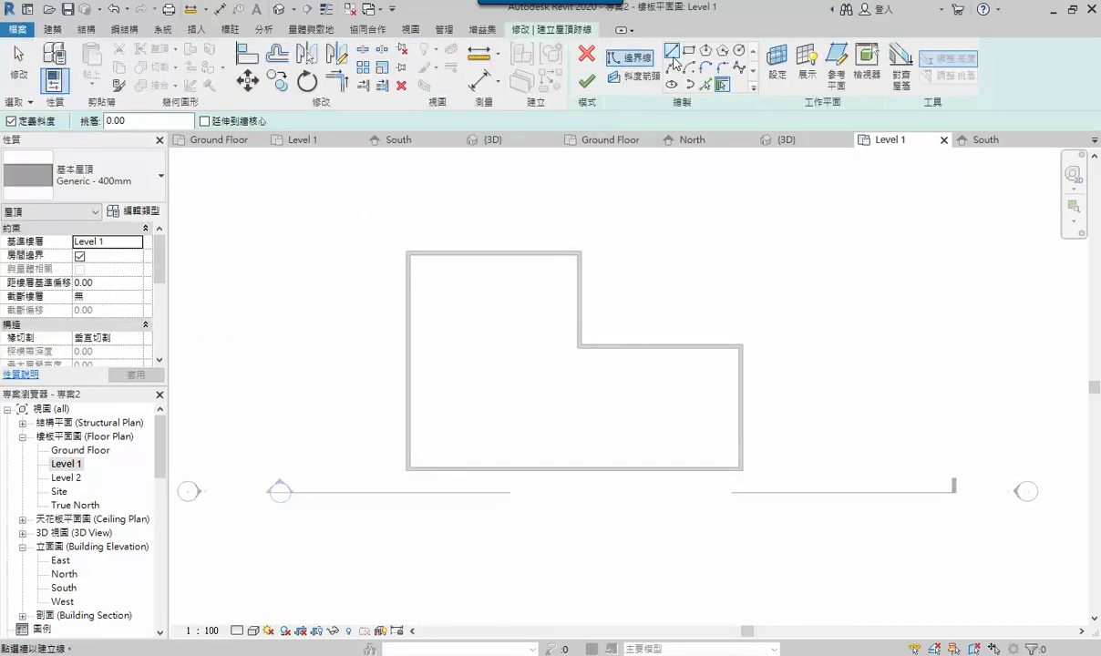
click(672, 50)
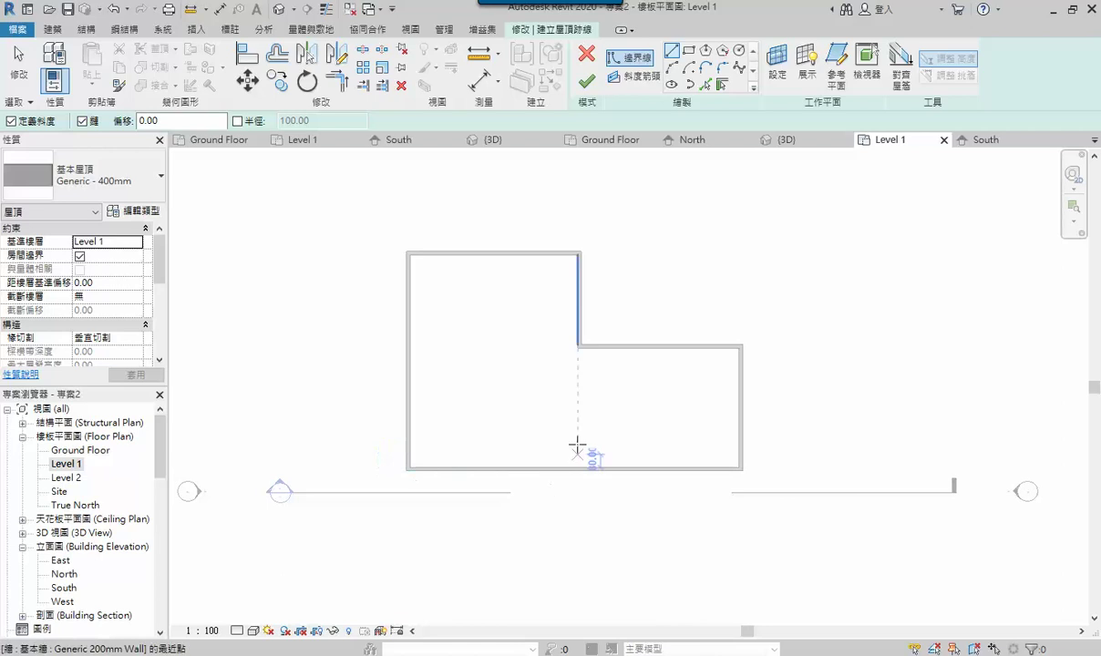
click(386, 238)
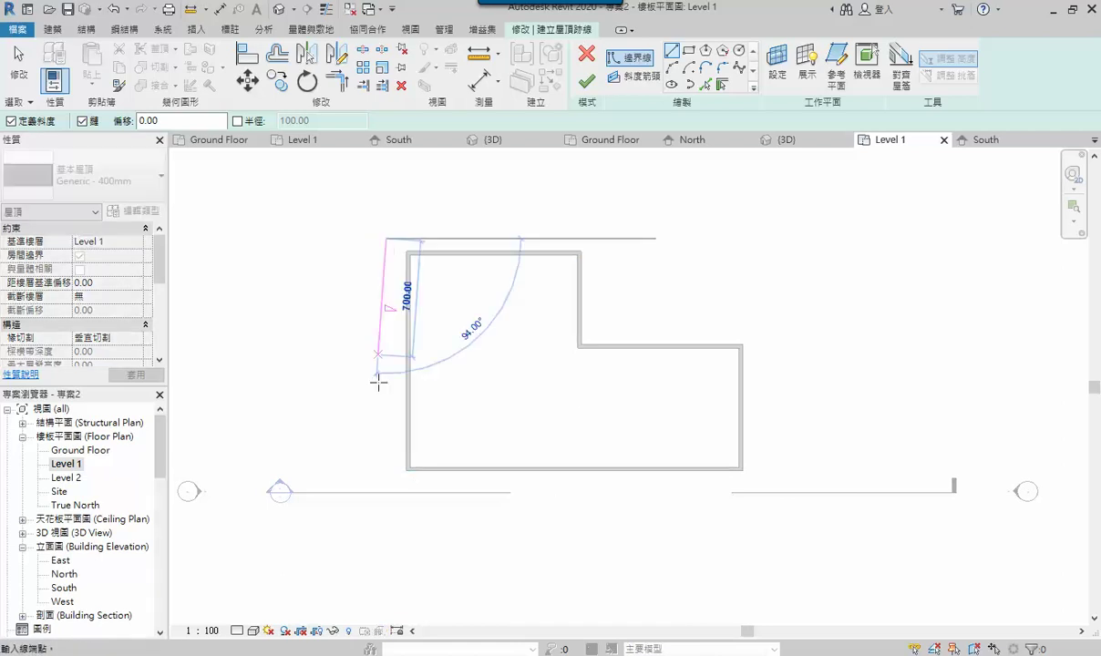
click(386, 481)
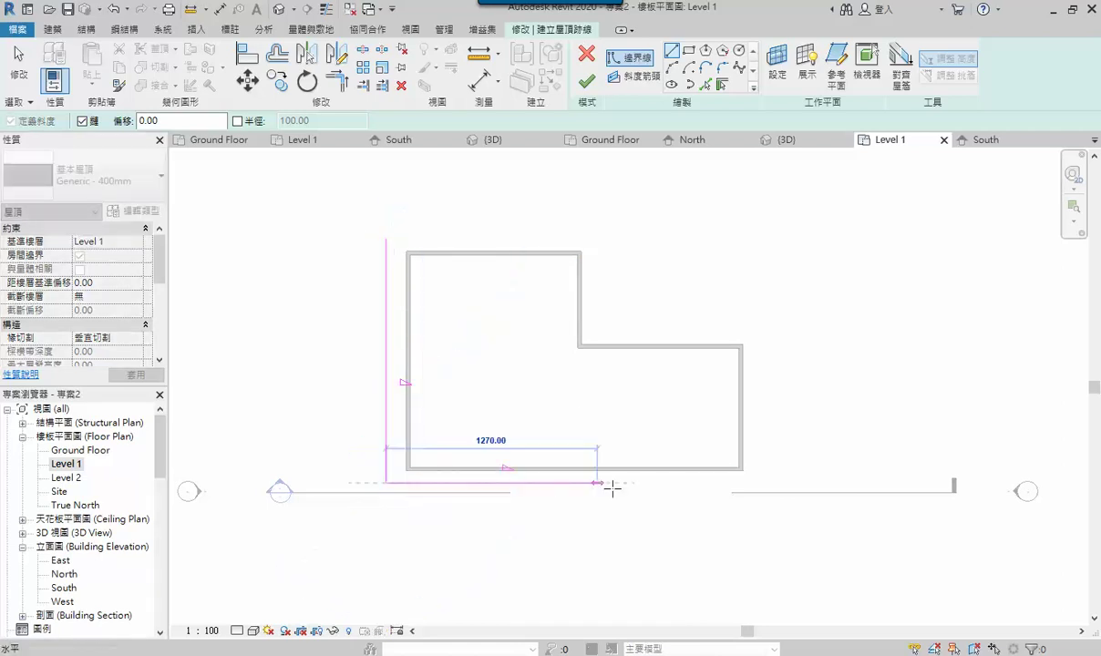
click(758, 481)
click(758, 328)
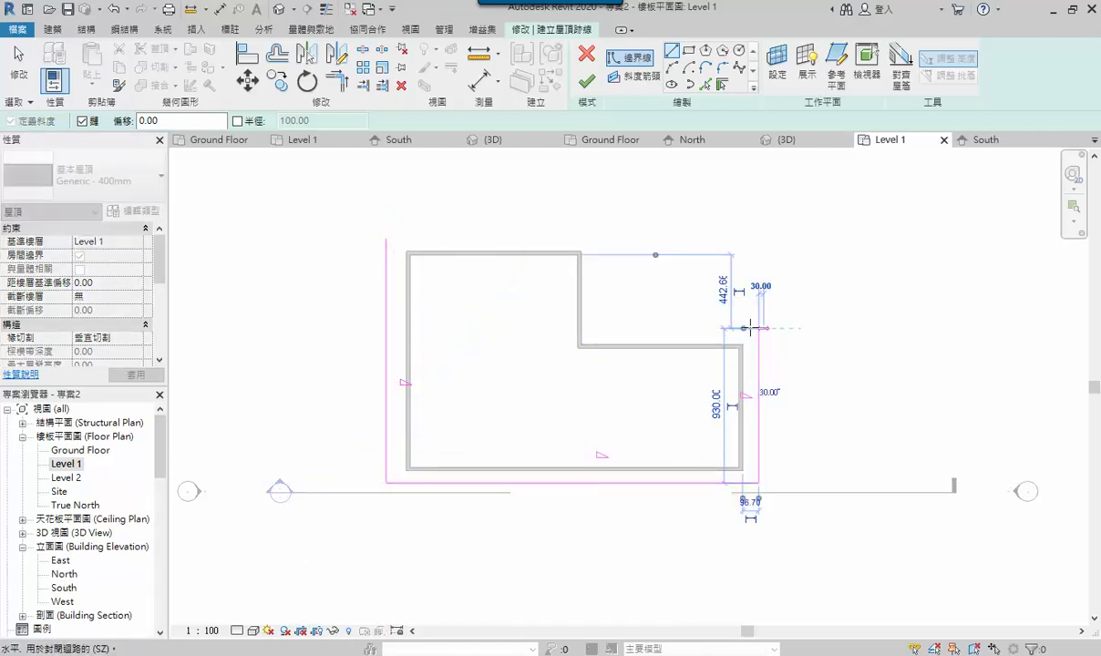
click(597, 328)
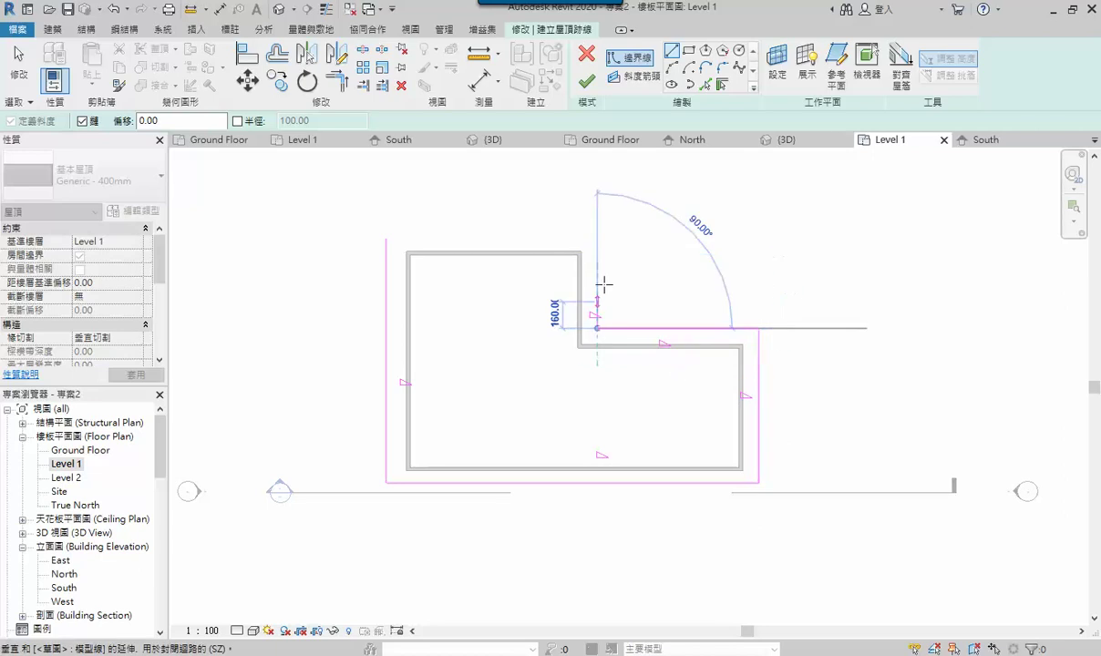
click(597, 239)
click(384, 237)
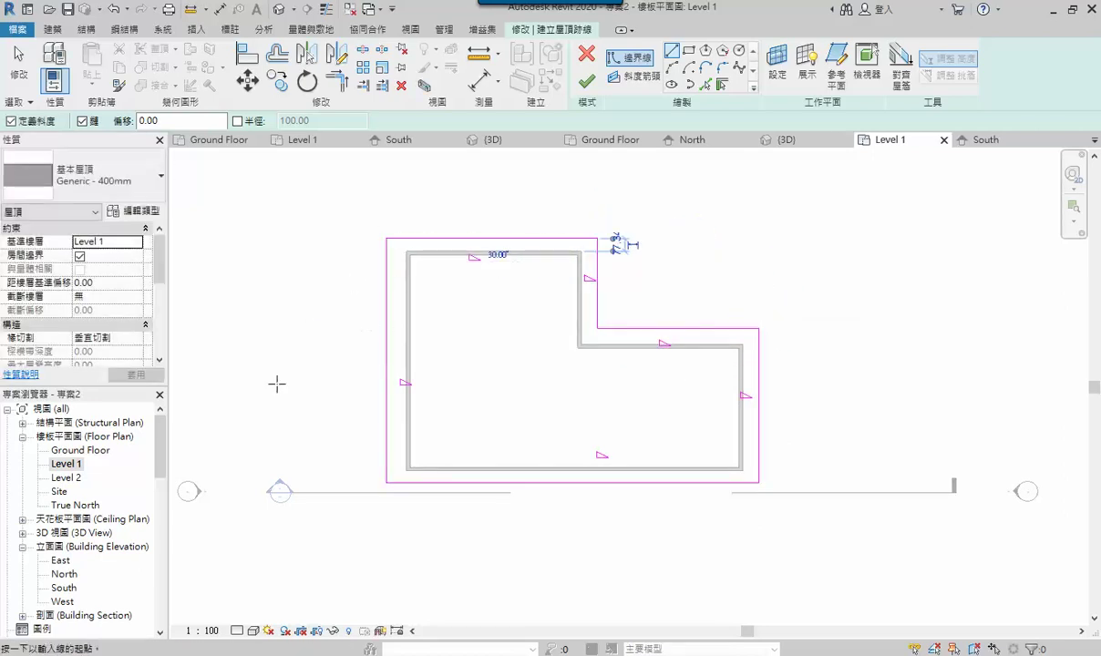
scroll(607, 430, up, 1)
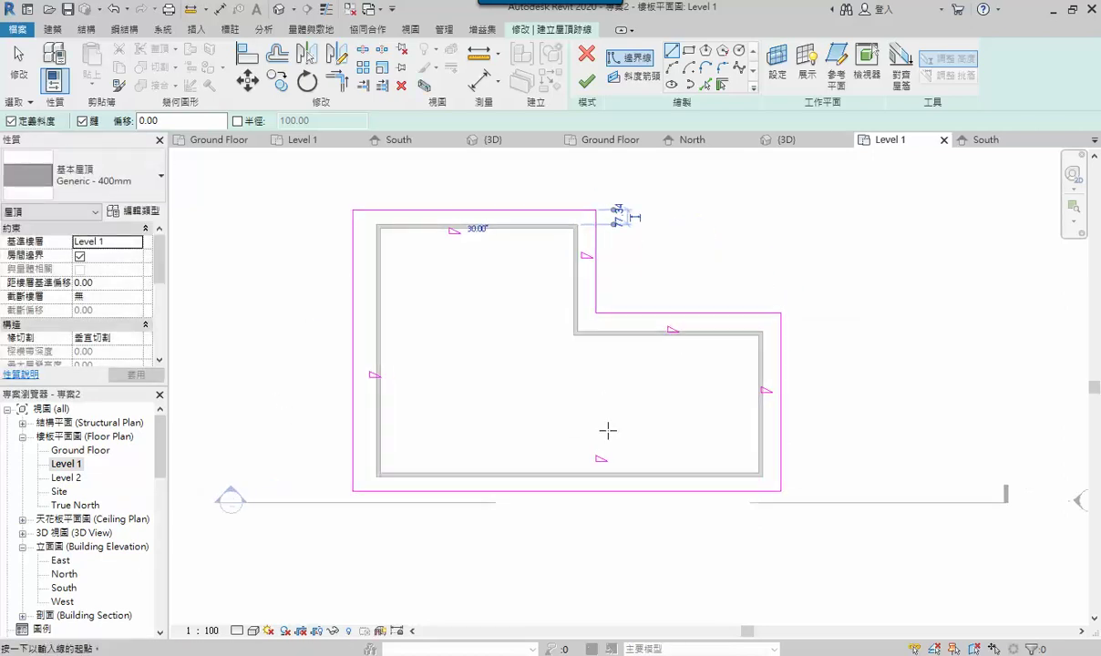
scroll(601, 430, up, 1)
scroll(601, 410, down, 1)
scroll(602, 273, up, 1)
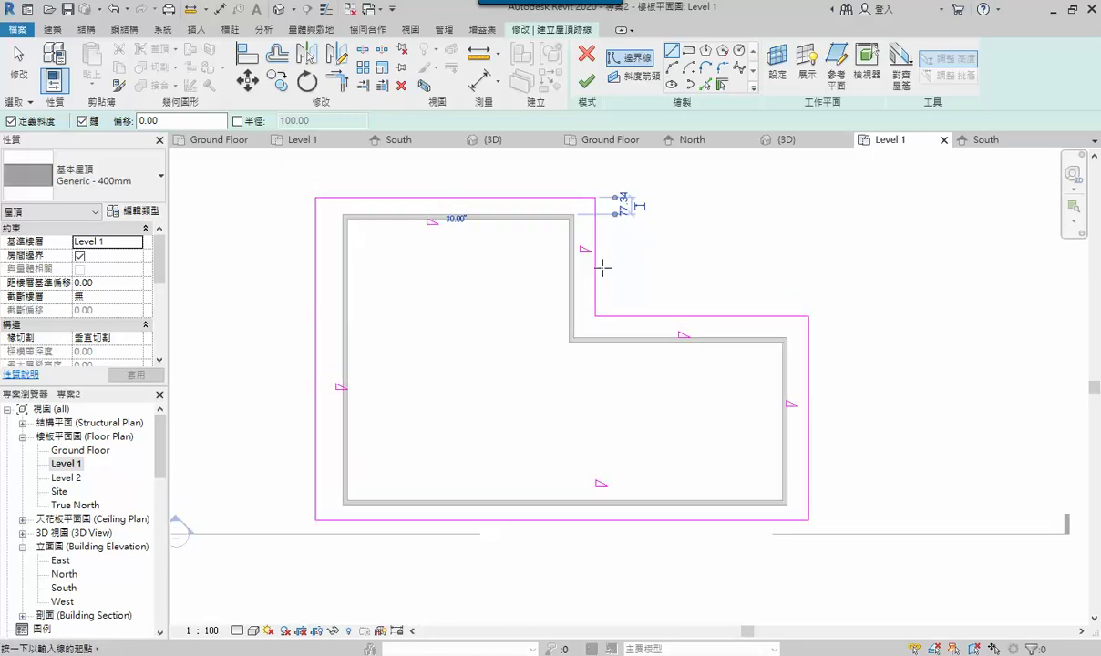
Finish the Generic - 400mm roof with 30° slopes, attach the walls, and view it in 3D.
click(586, 84)
drag(519, 261, 681, 166)
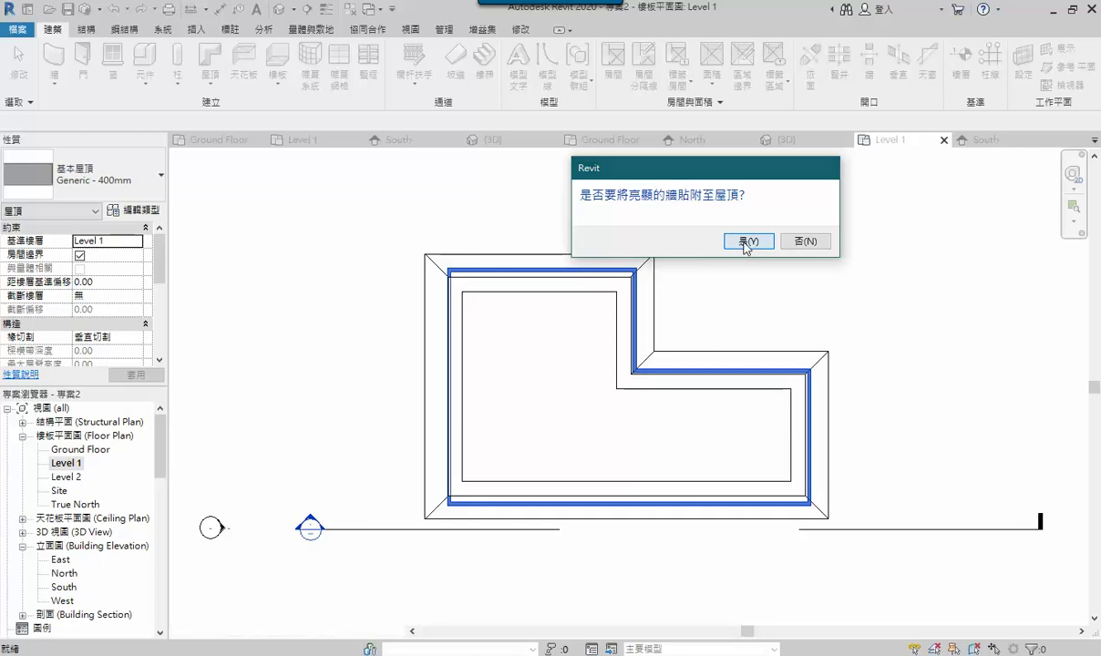
click(747, 241)
click(681, 250)
middle_drag(681, 249, 674, 260)
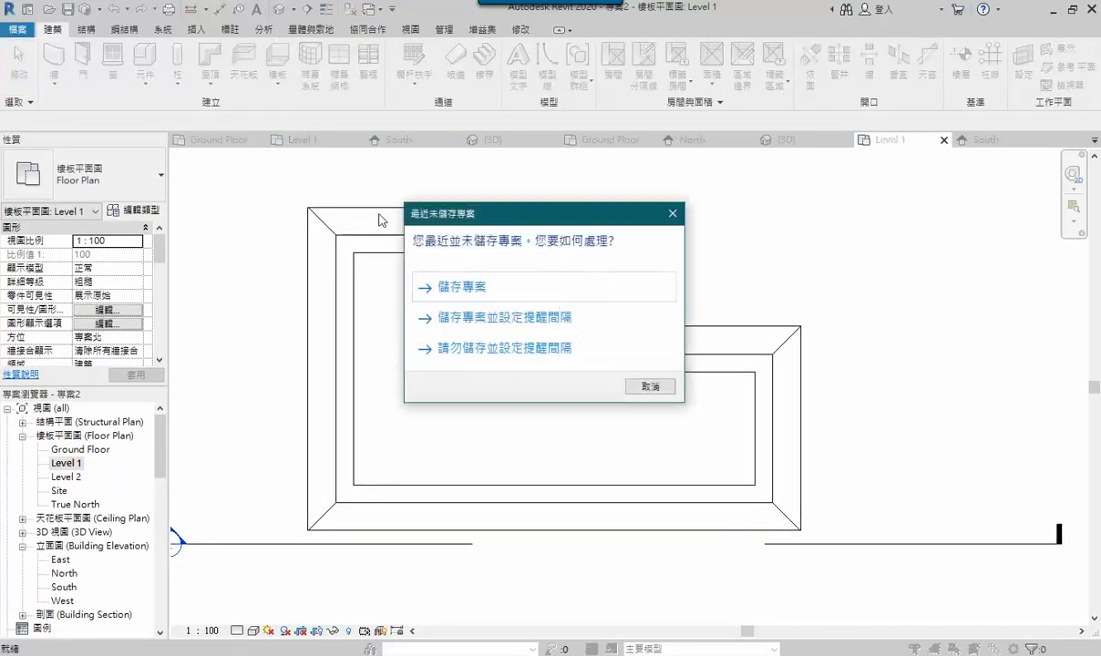
click(650, 388)
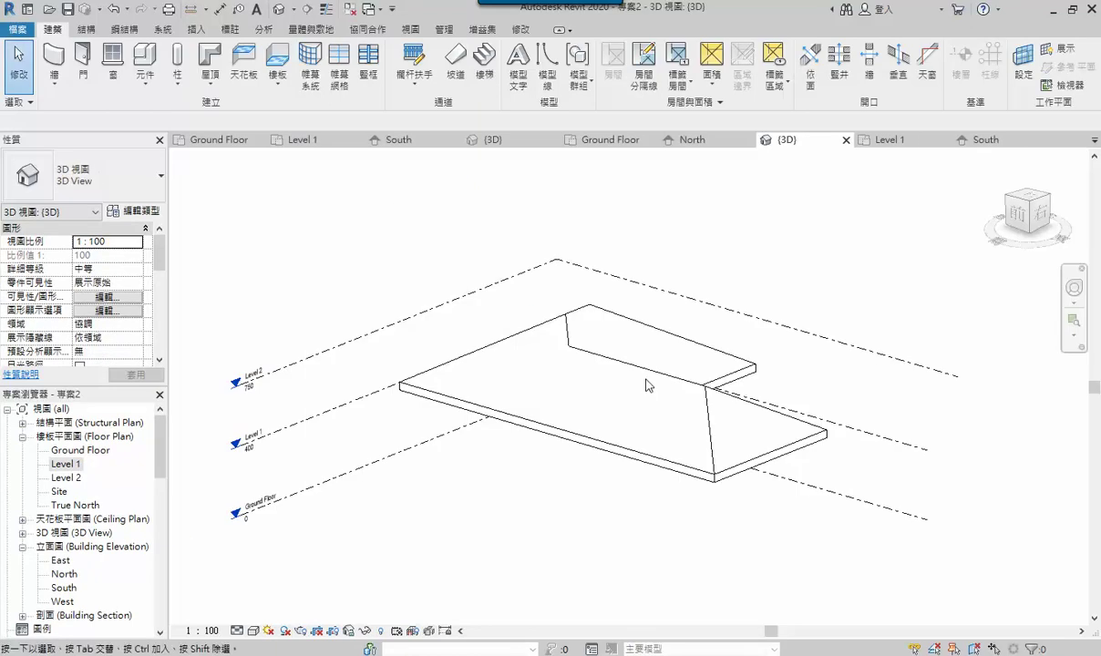
Switch to Shaded visual style and orbit to inspect the roof from below and the sides.
click(252, 629)
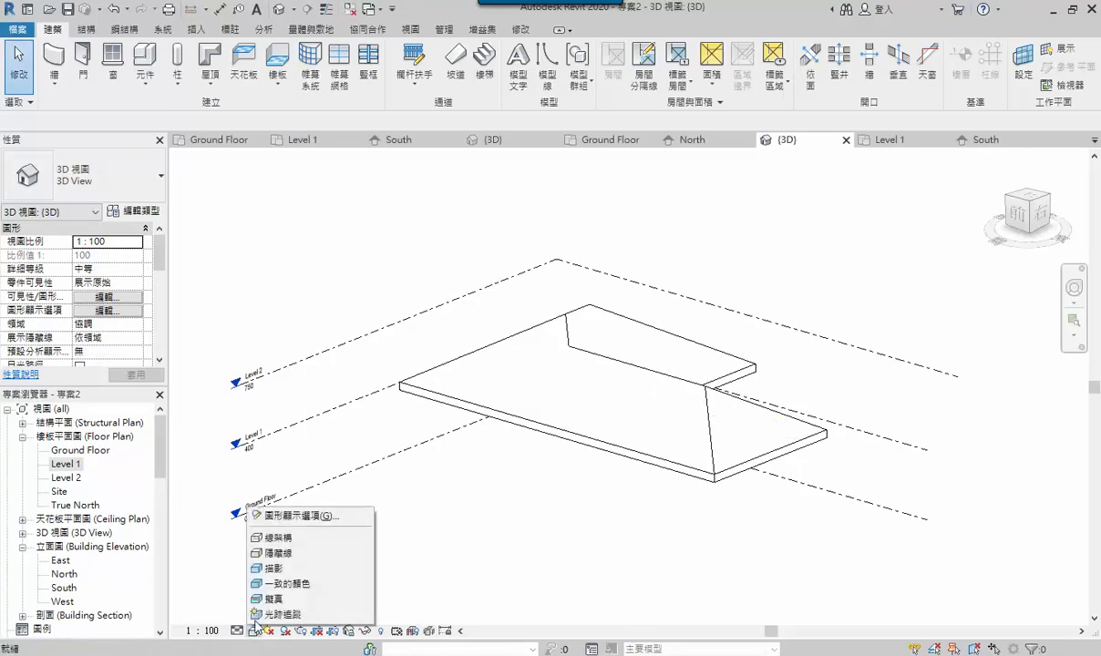
click(274, 568)
mouse_move(318, 590)
shift+middle_down()
mouse_move(528, 523)
mouse_move(560, 458)
mouse_move(550, 368)
mouse_move(483, 349)
mouse_move(435, 374)
mouse_move(418, 423)
shift+middle_up()
scroll(675, 433, up, 2)
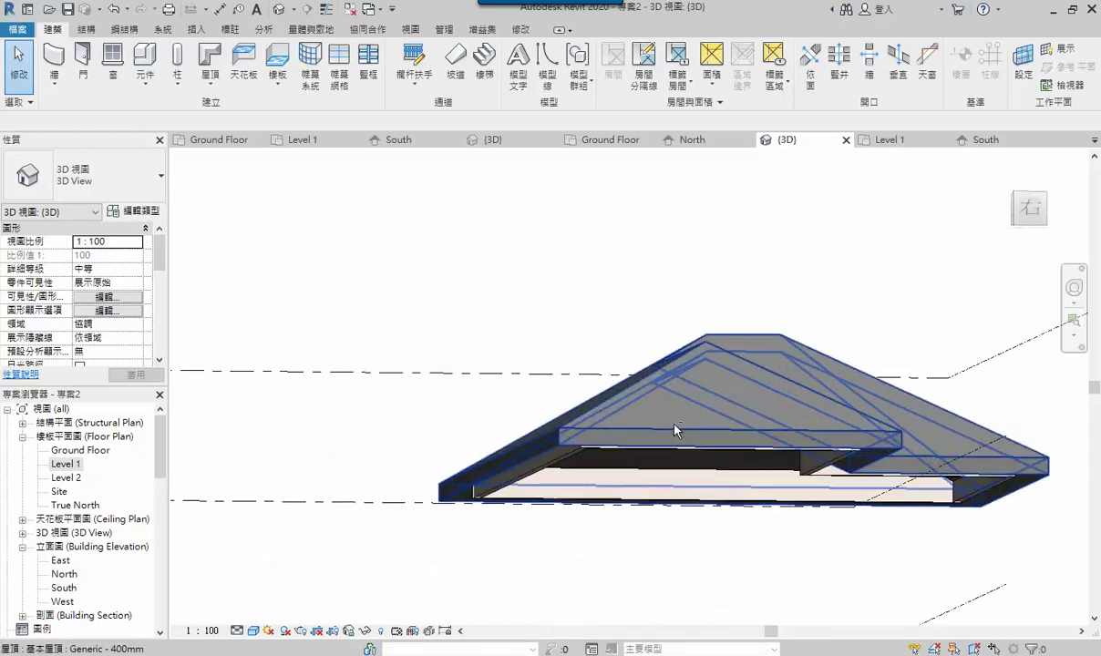
mouse_move(675, 432)
shift+middle_down()
mouse_move(663, 388)
mouse_move(553, 304)
mouse_move(604, 309)
mouse_move(455, 429)
shift+middle_up()
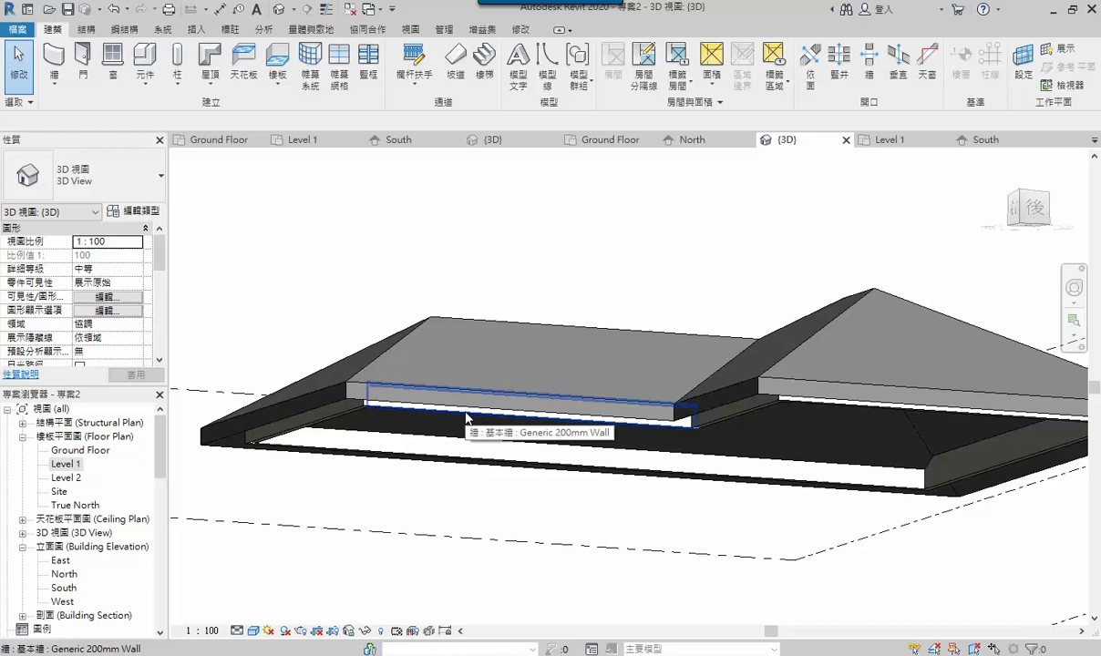
mouse_move(455, 335)
shift+middle_down()
mouse_move(540, 407)
mouse_move(499, 457)
shift+middle_up()
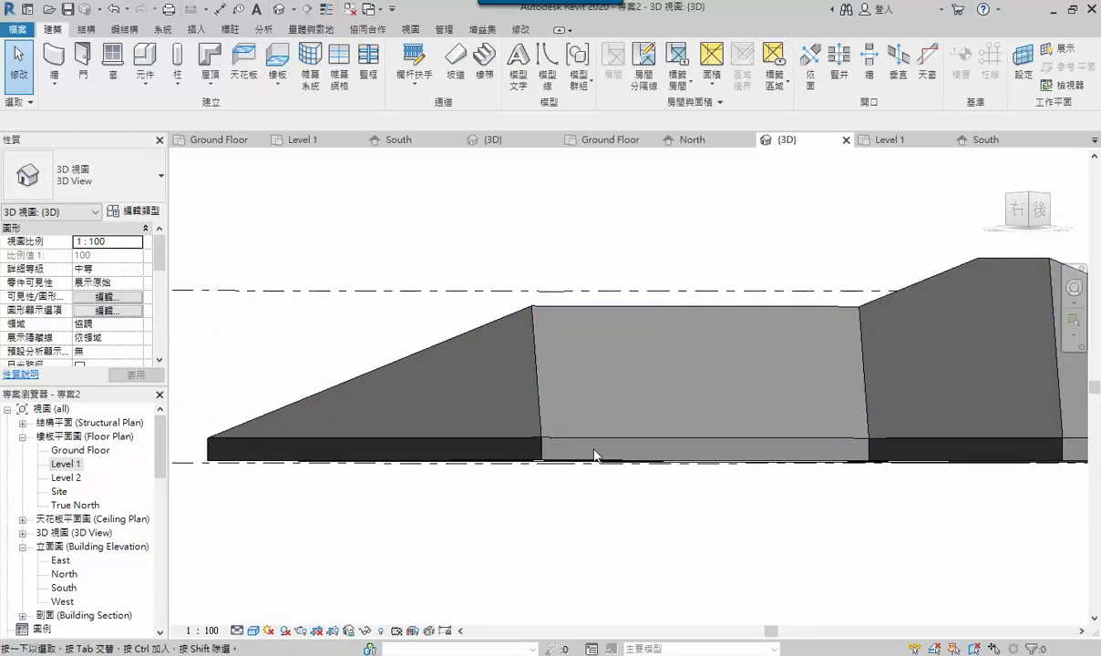
mouse_move(612, 449)
shift+middle_down()
mouse_move(604, 328)
mouse_move(565, 466)
mouse_move(781, 550)
mouse_move(761, 536)
shift+middle_up()
Delete the roof, leaving only the L-shaped walls.
scroll(761, 536, down, 3)
scroll(729, 547, down, 1)
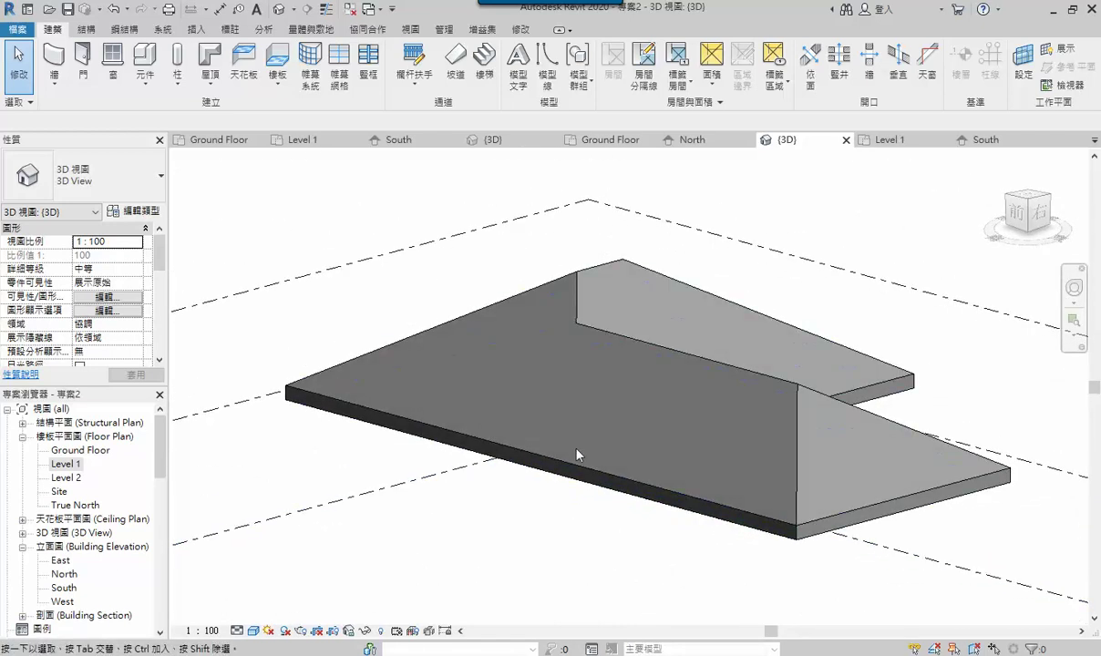
click(572, 477)
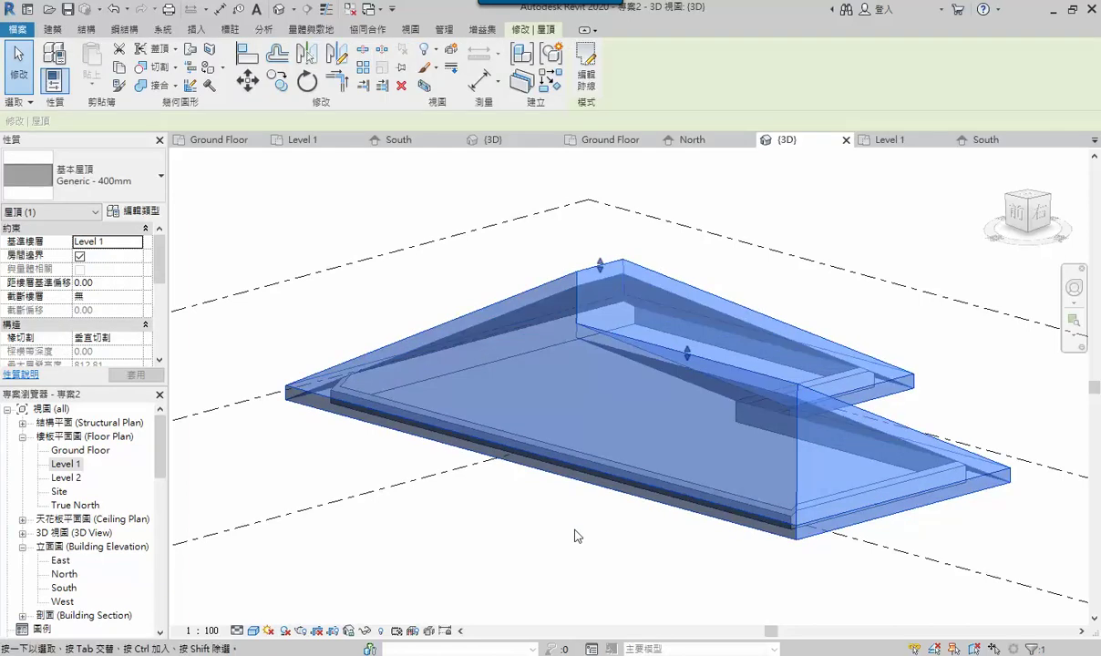
key(Delete)
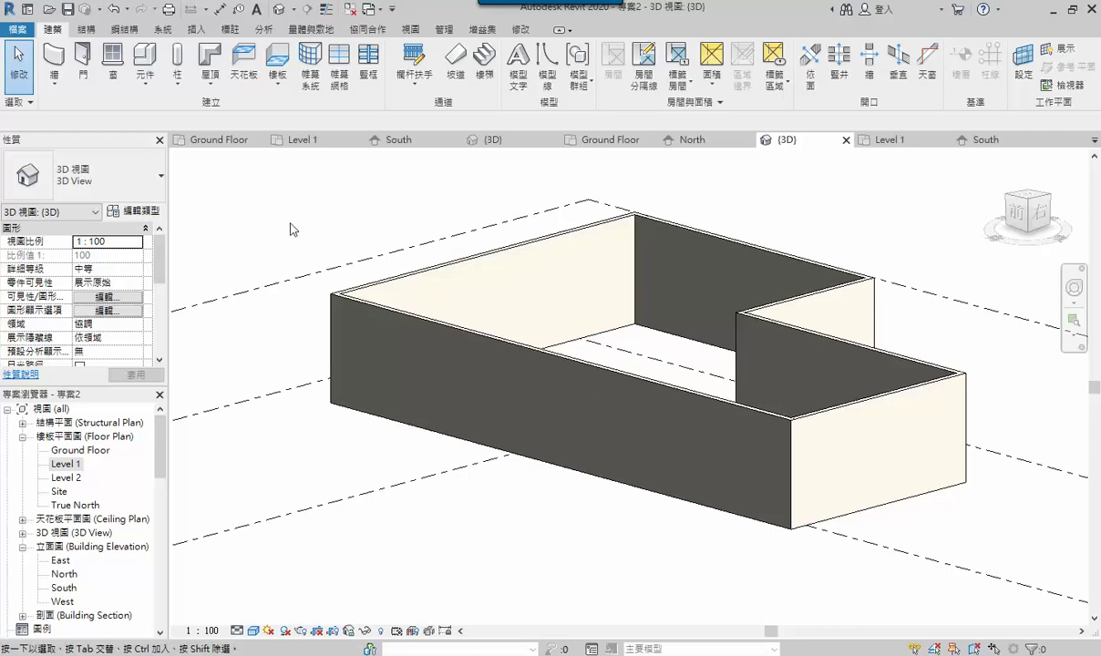
Open the Level 2 floor plan, briefly comparing it with the Level 1 plan.
double_click(73, 479)
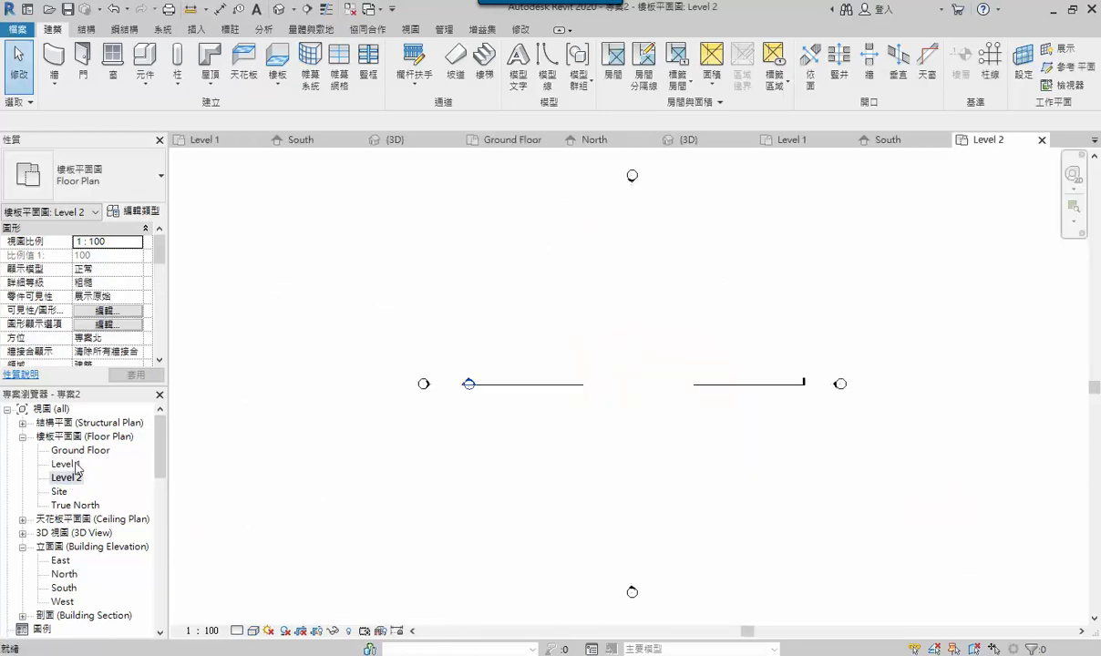
double_click(73, 464)
double_click(71, 477)
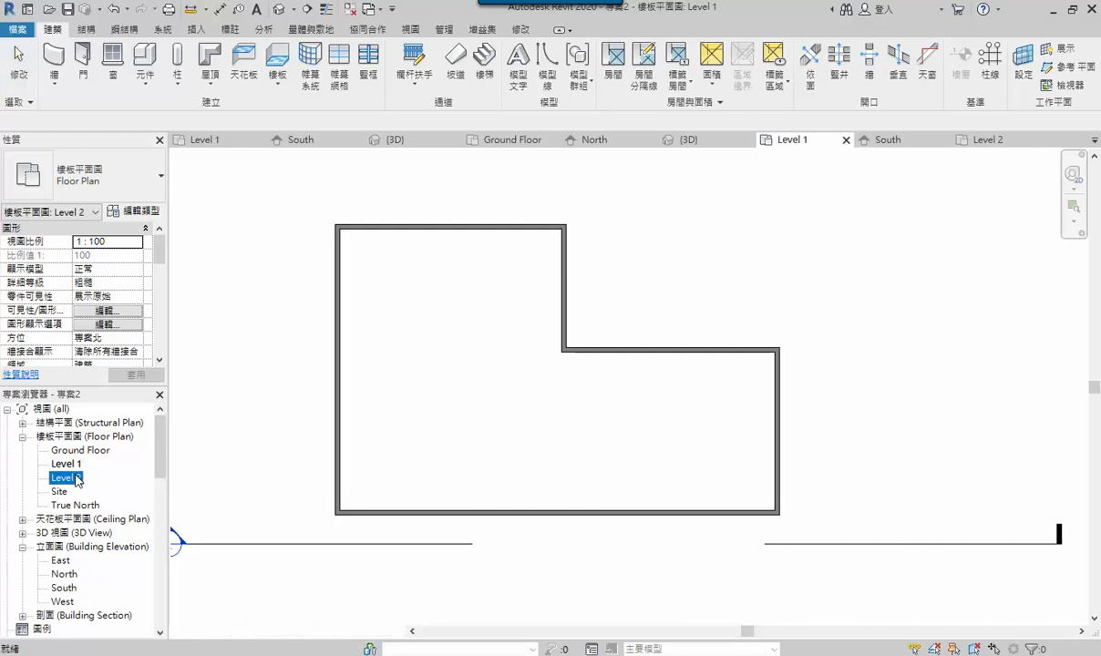
scroll(576, 450, down, 1)
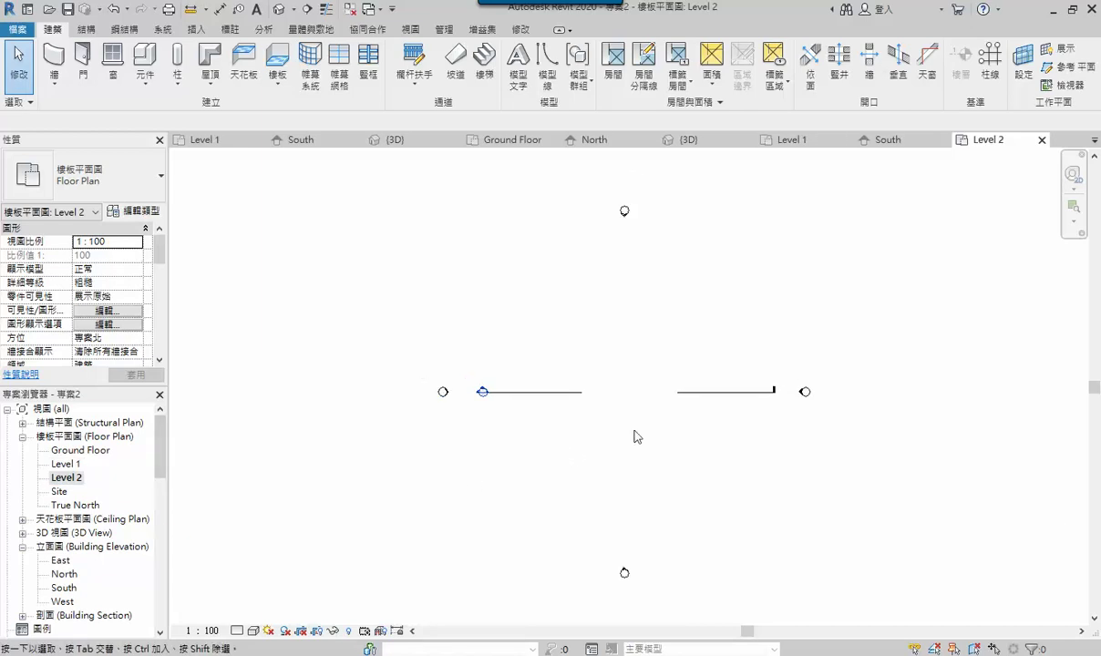
scroll(612, 401, up, 1)
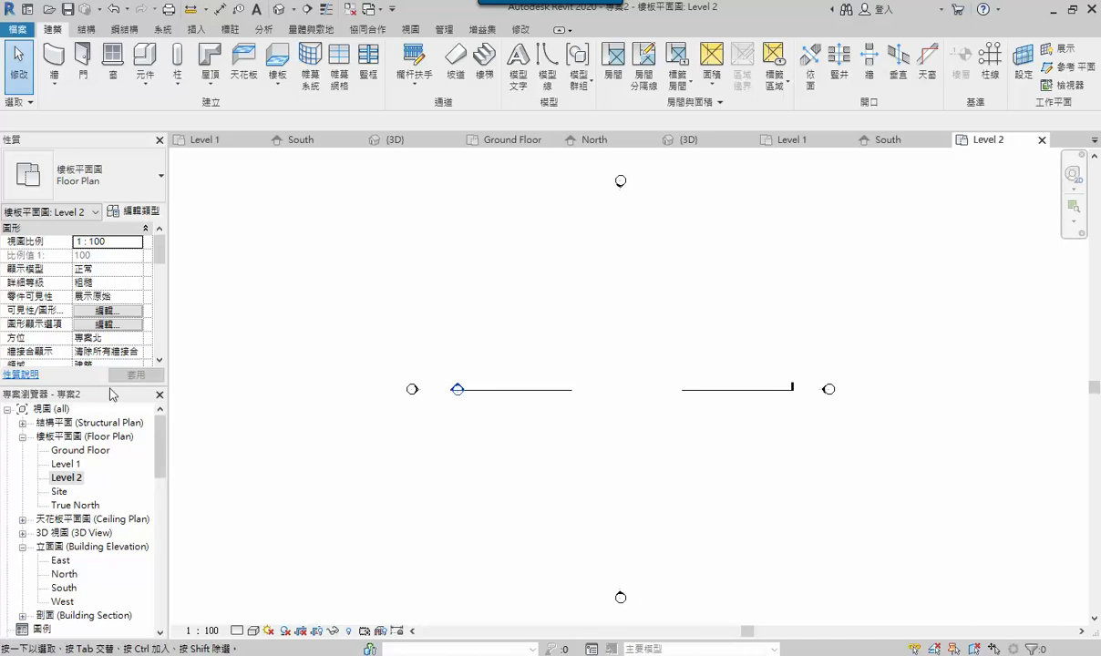
Set the Level 2 plan's Underlay Base Level to Level 1, then snip the Properties area.
drag(116, 389, 115, 405)
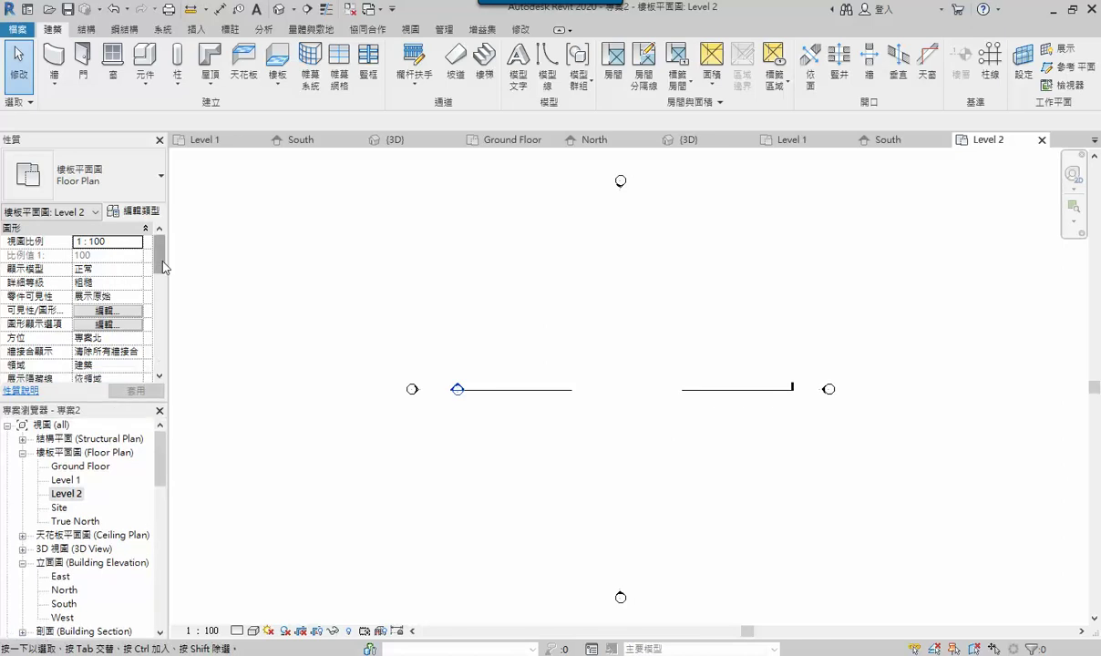
drag(165, 264, 165, 309)
click(124, 298)
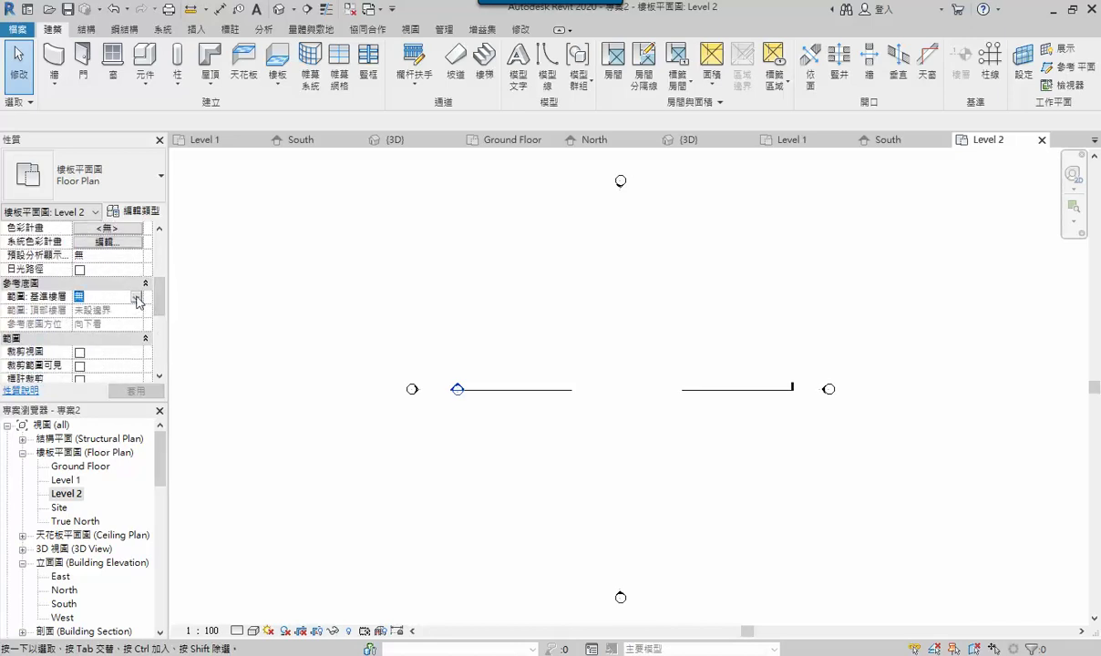
click(135, 298)
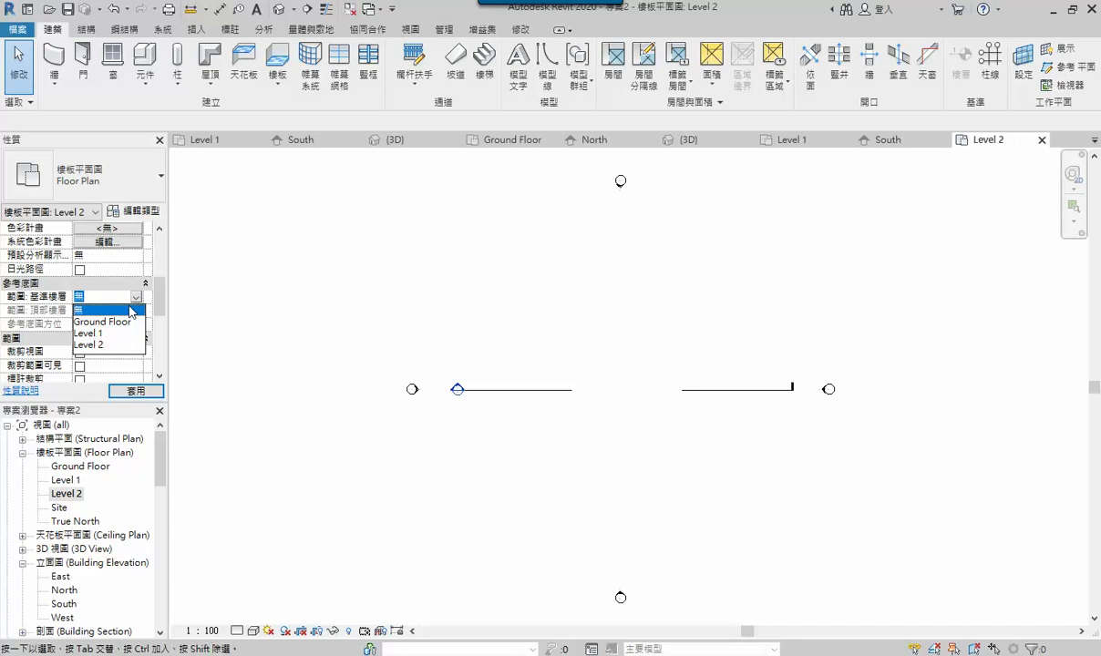
click(106, 333)
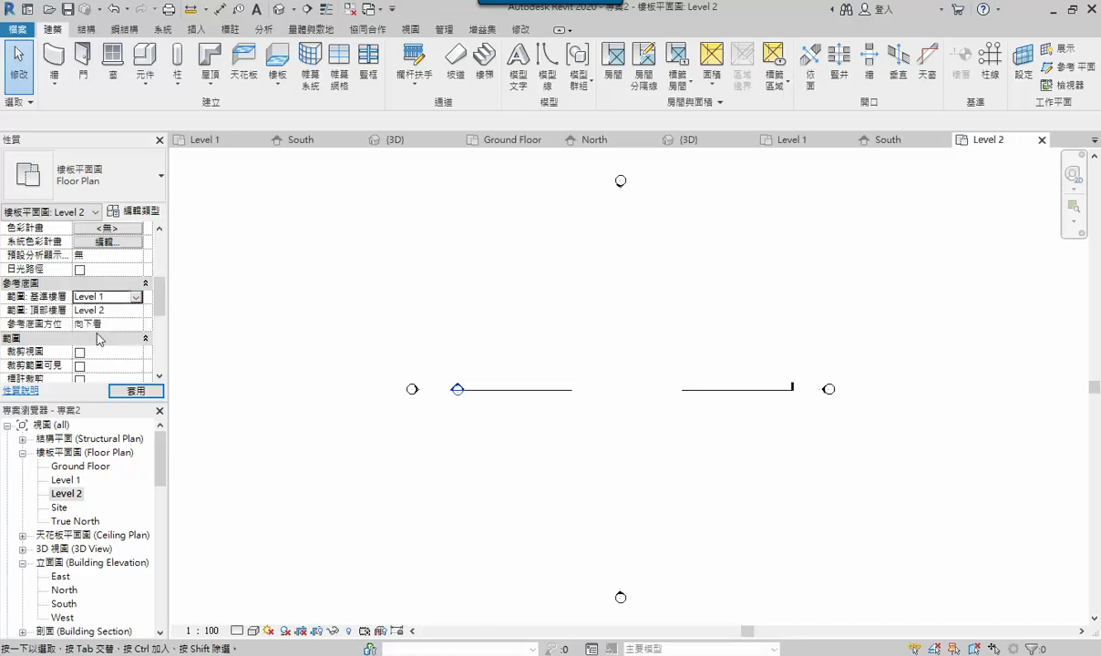
click(134, 390)
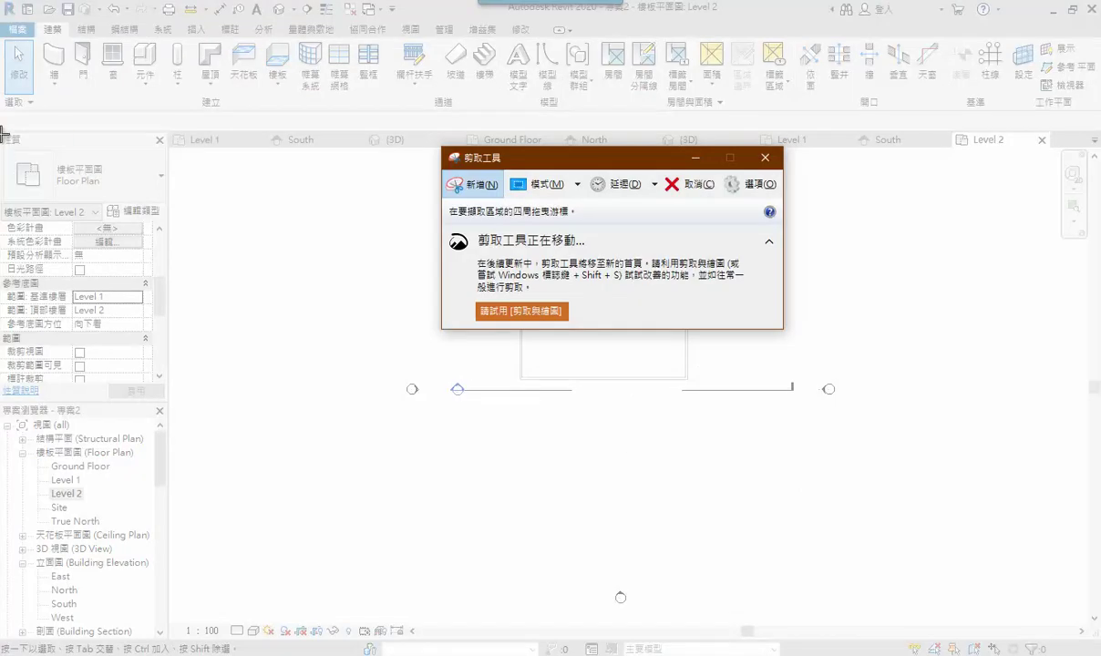
key(ctrl+n)
drag(2, 133, 209, 435)
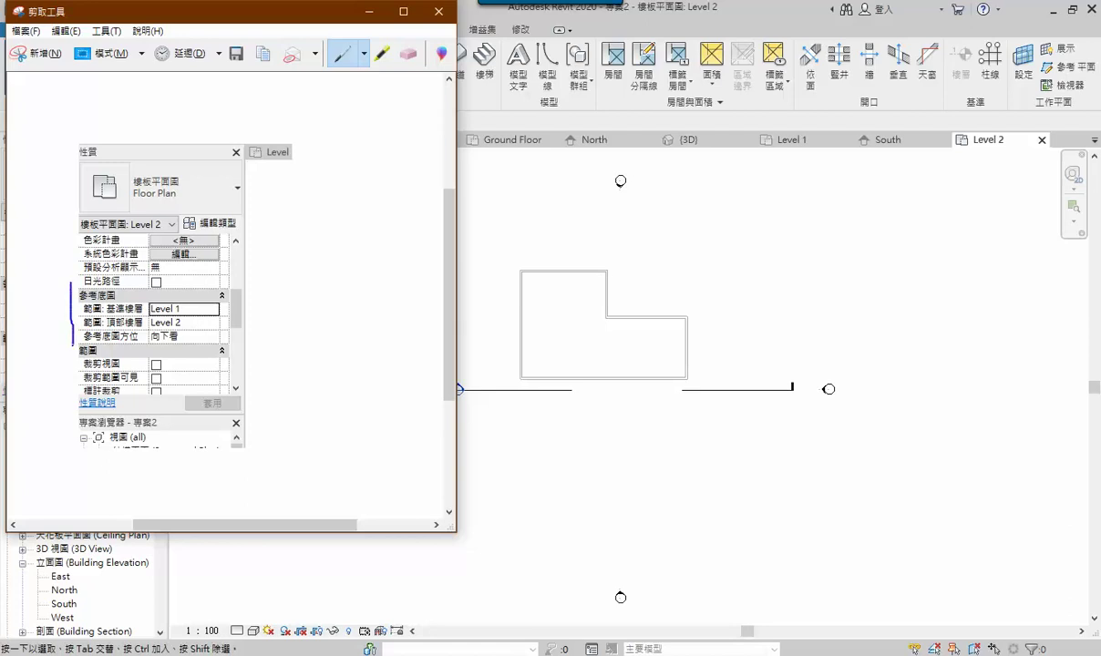
Mark the snip with a pen loop around the underlay rows and an arrow to Level 1.
mouse_move(73, 344)
mouse_down()
mouse_move(60, 277)
mouse_move(70, 301)
mouse_up()
drag(343, 306, 219, 312)
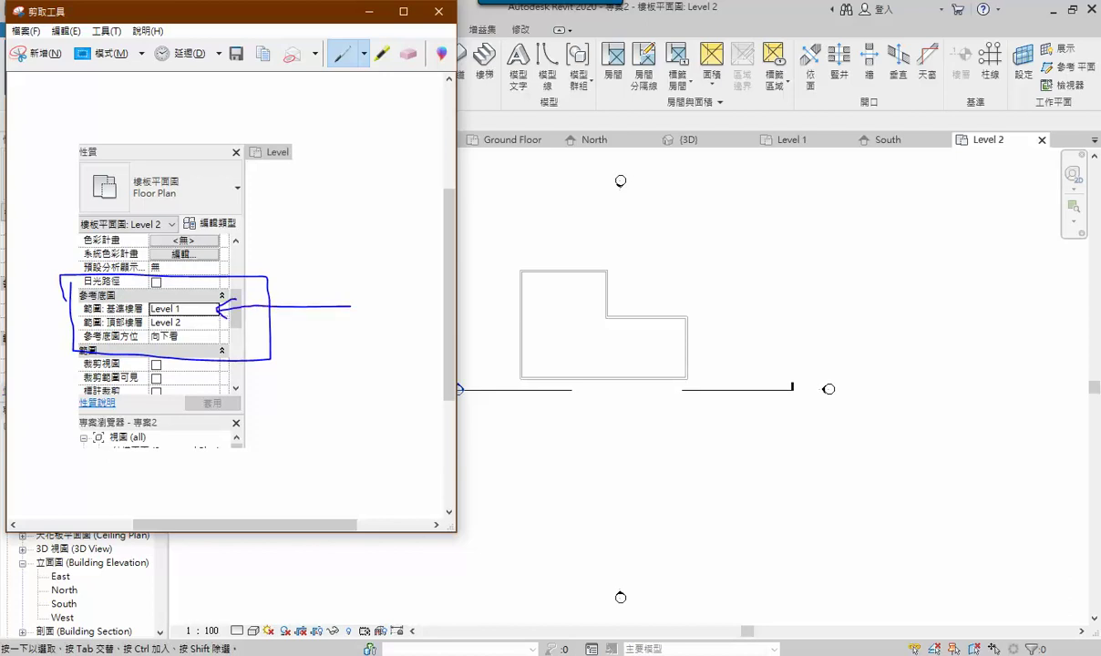
In the course slides, add a new slide and type the title 屋頂.
click(310, 592)
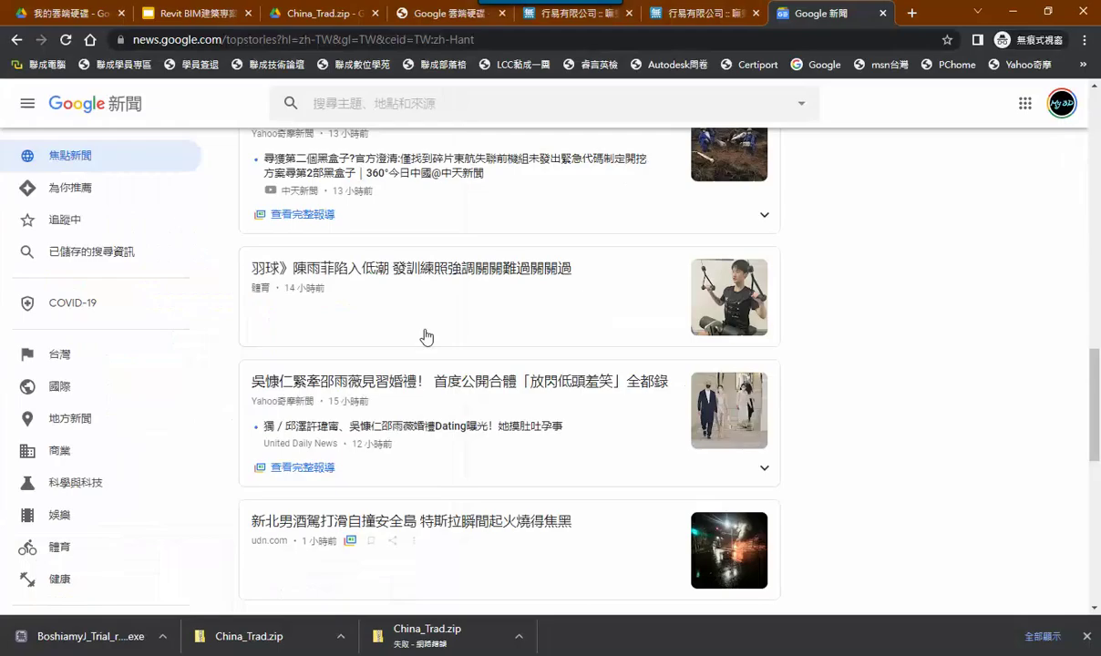
click(199, 15)
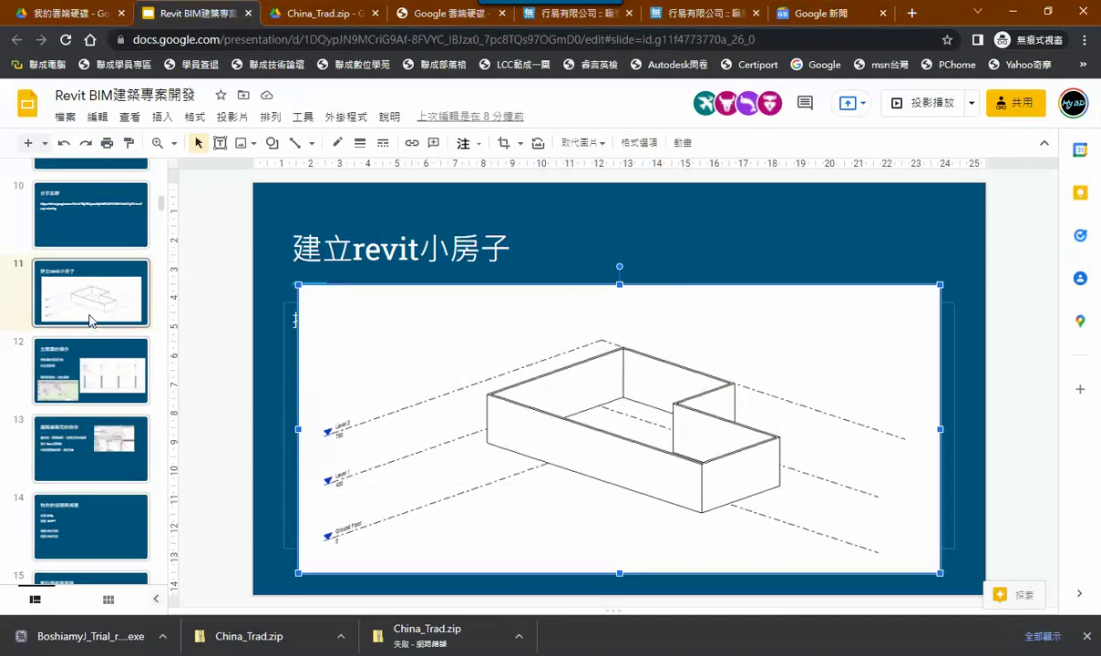
key(ctrl+m)
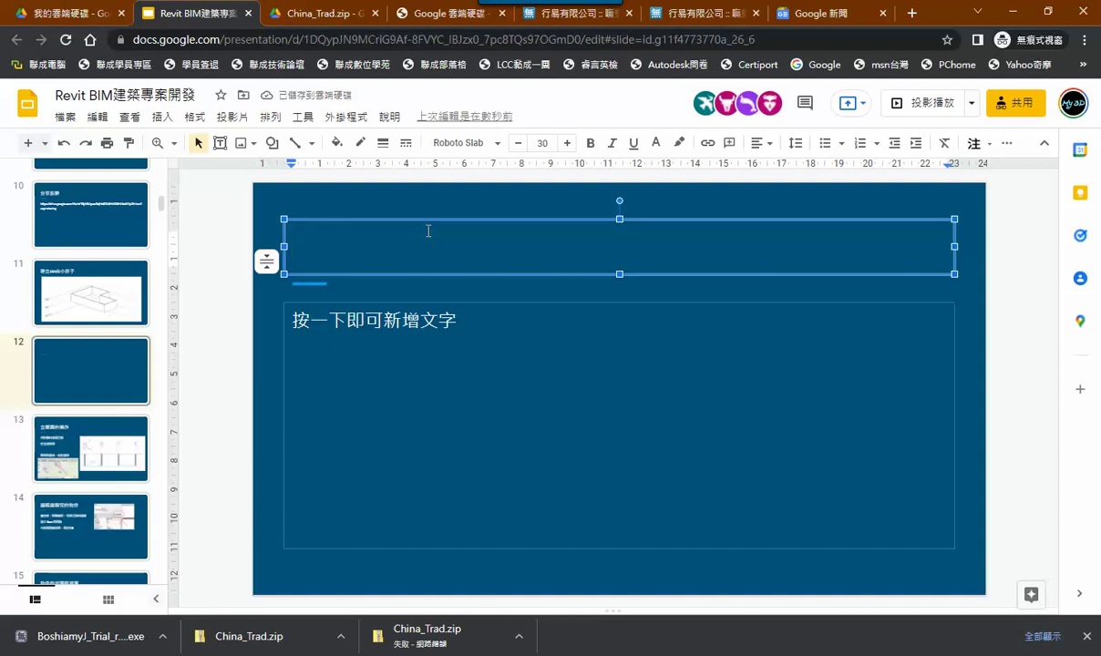
text(2f屋)
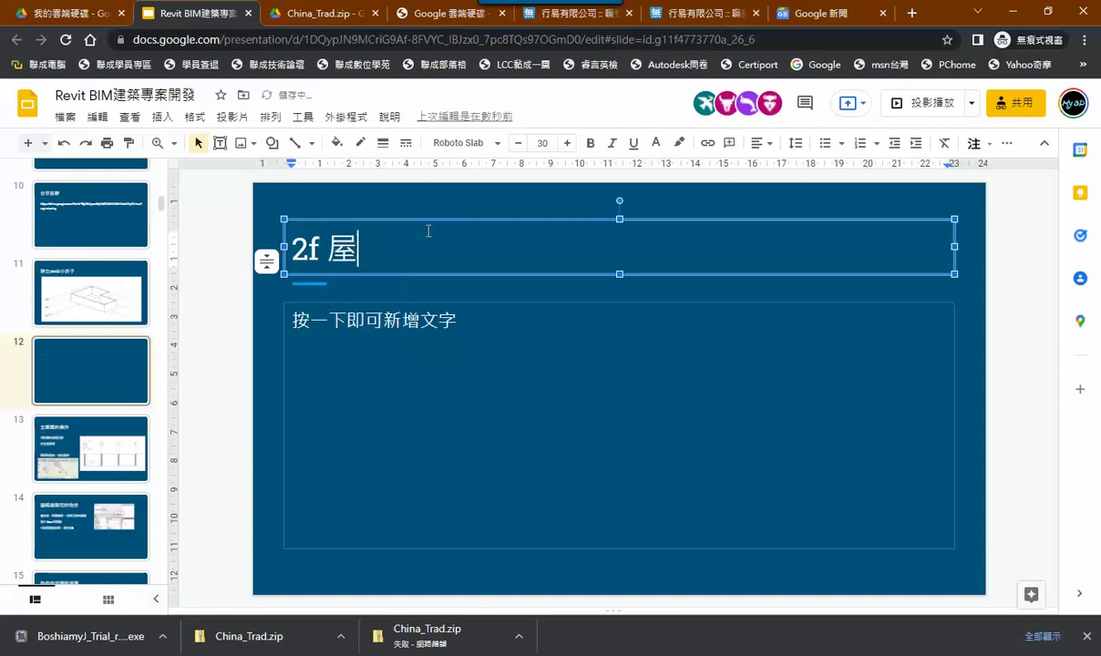
text(頂)
Paste the annotated Revit properties screenshot onto the slide, position it, and return to Revit.
click(538, 390)
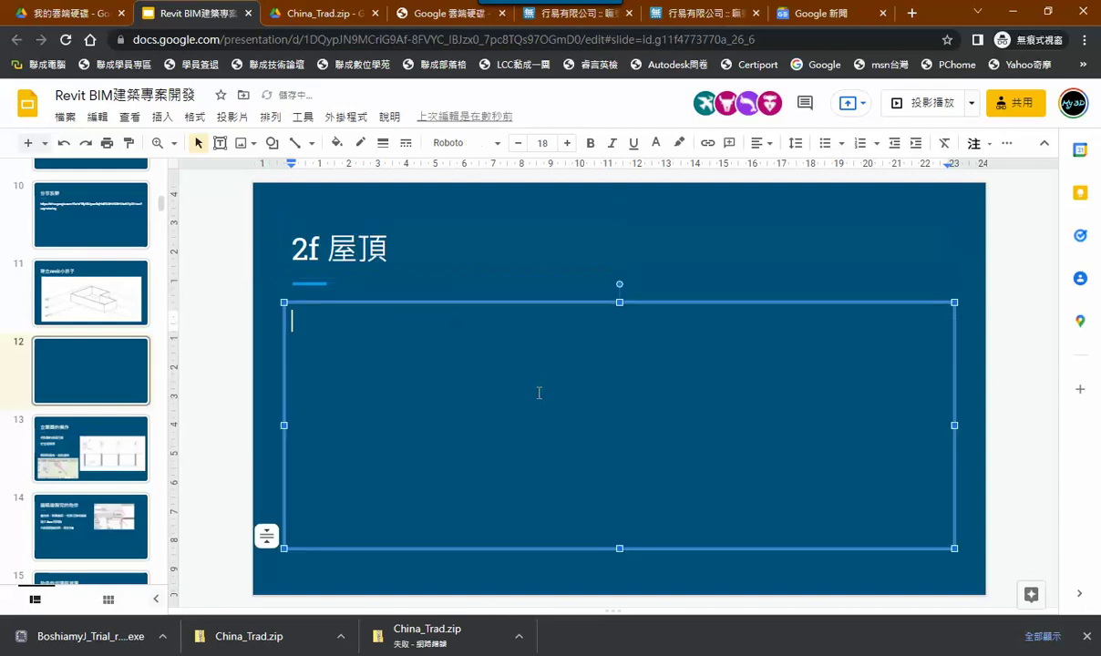
key(ctrl+v)
drag(543, 375, 398, 424)
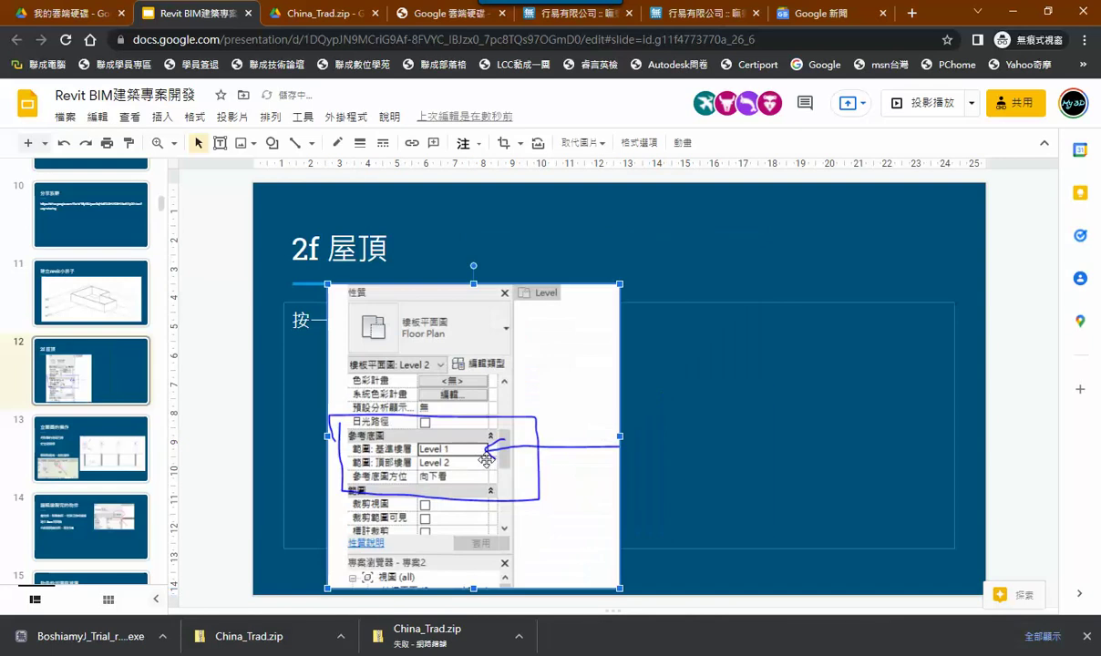
click(356, 606)
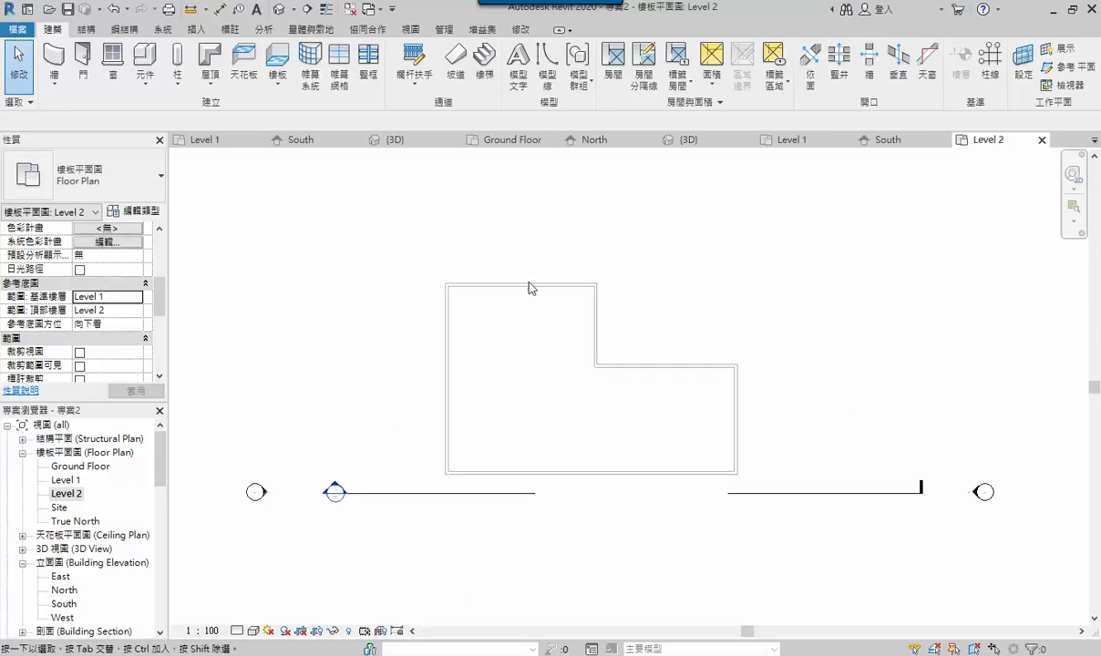
Sketch an L-shaped roof-by-footprint boundary with lines outside the Level 2 wall outline.
click(210, 56)
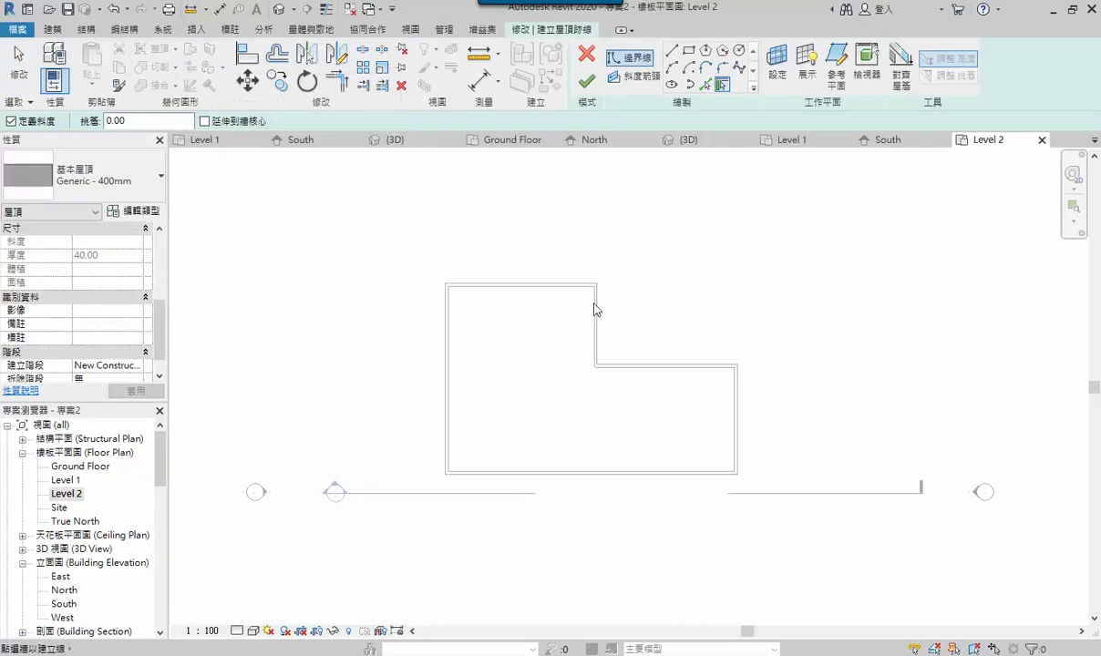
click(671, 50)
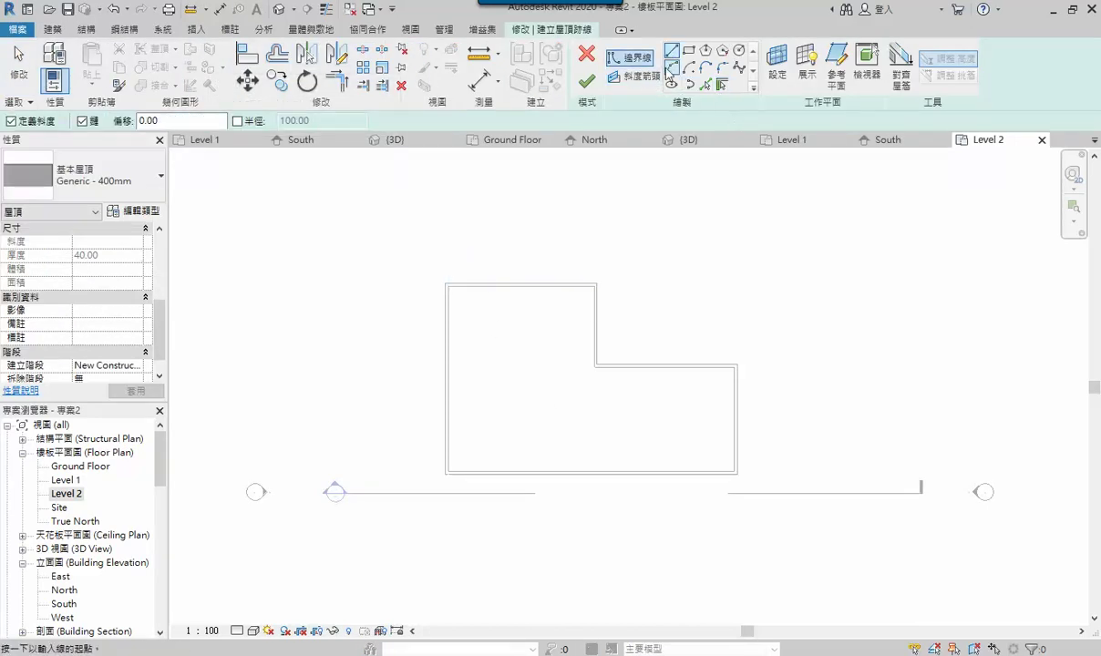
click(428, 270)
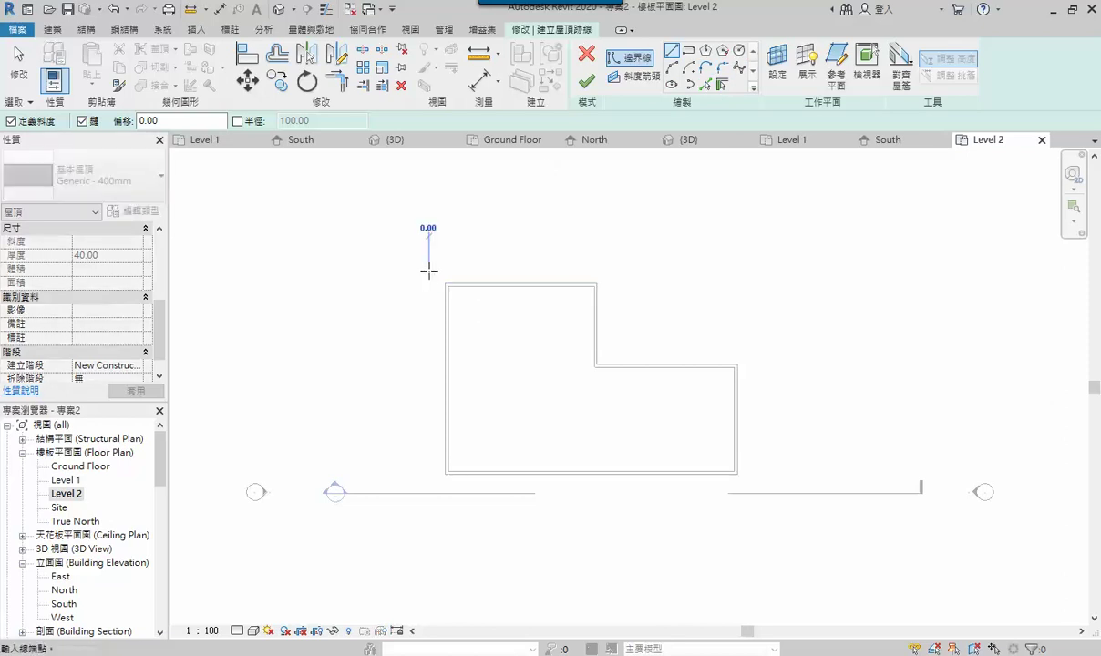
click(428, 484)
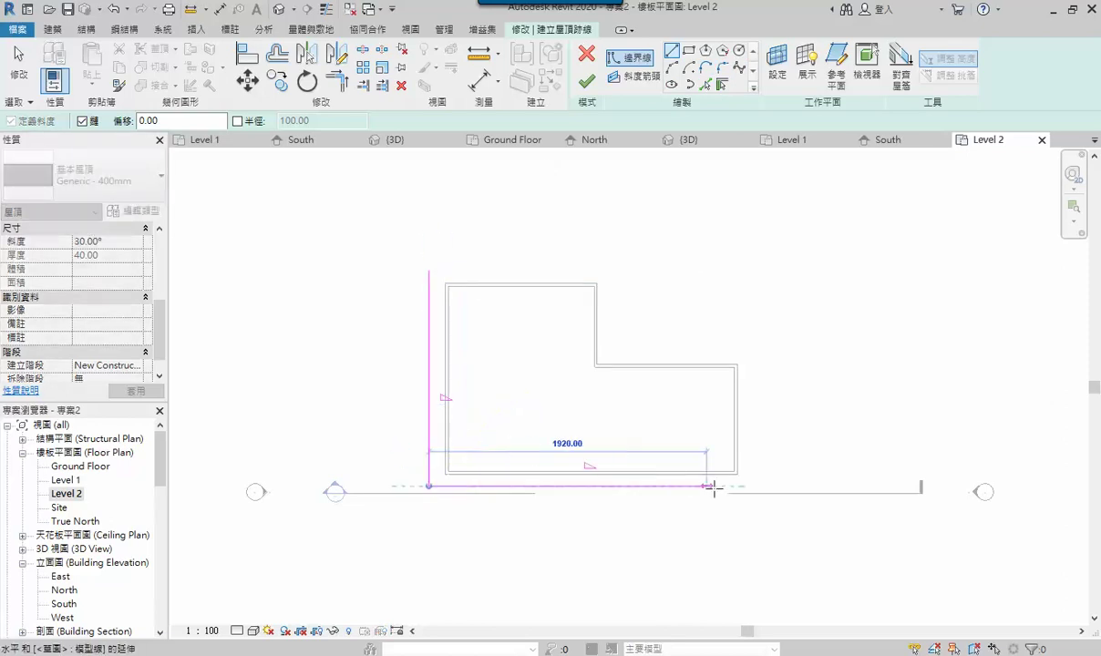
click(757, 485)
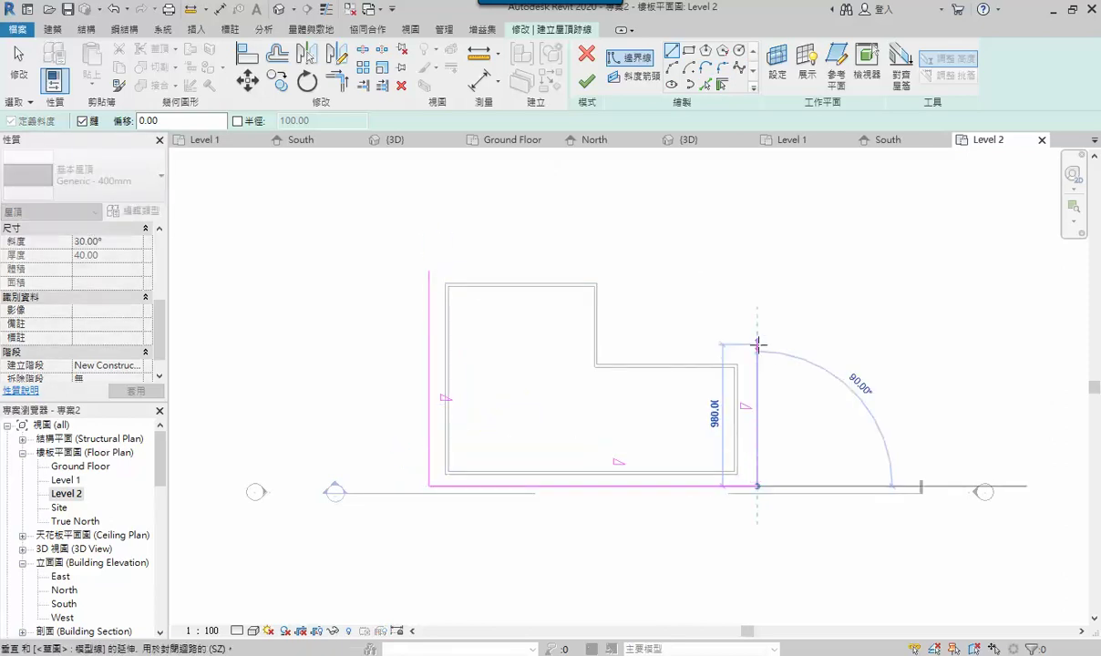
click(757, 348)
click(612, 348)
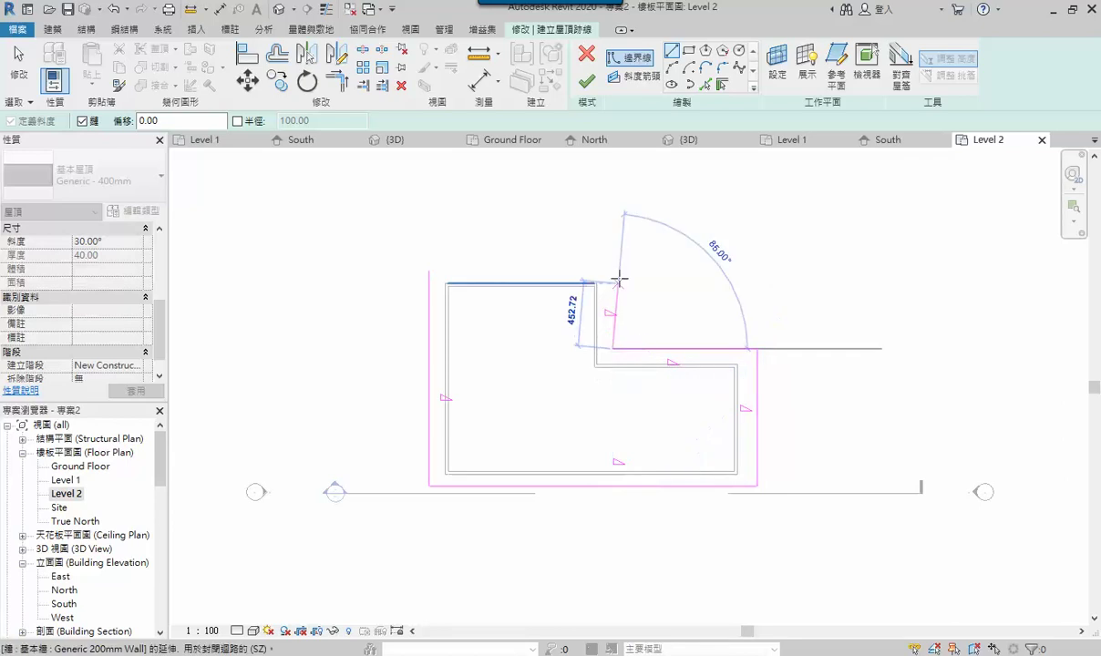
click(612, 270)
click(428, 271)
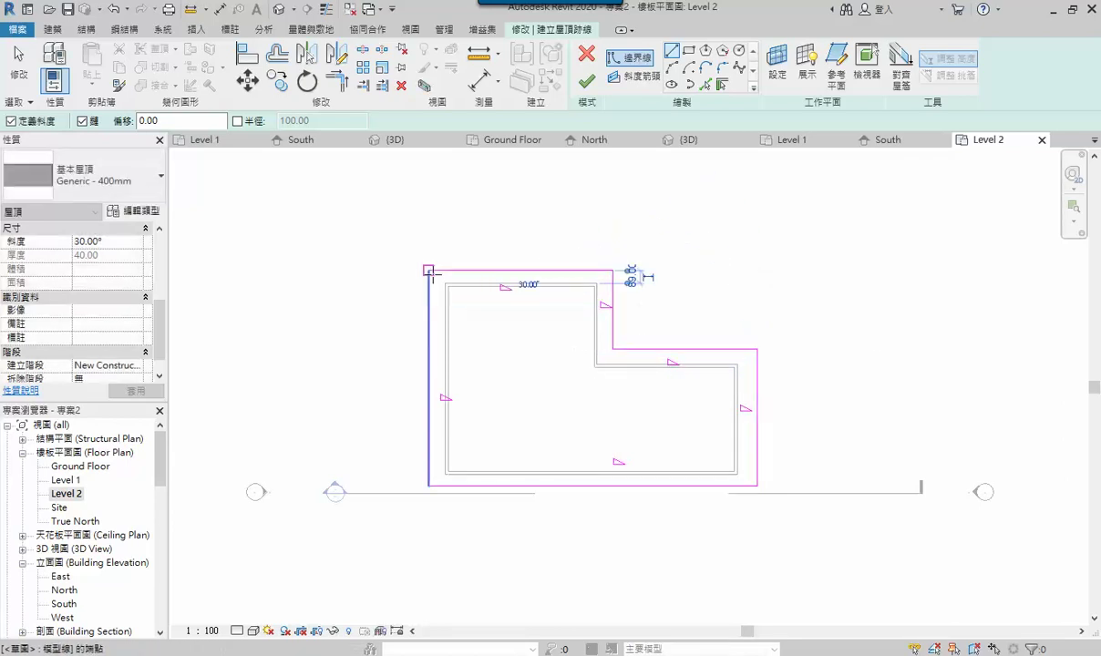
Finish the 30° Generic - 400mm roof and attach the walls to it.
click(586, 83)
scroll(642, 253, up, 1)
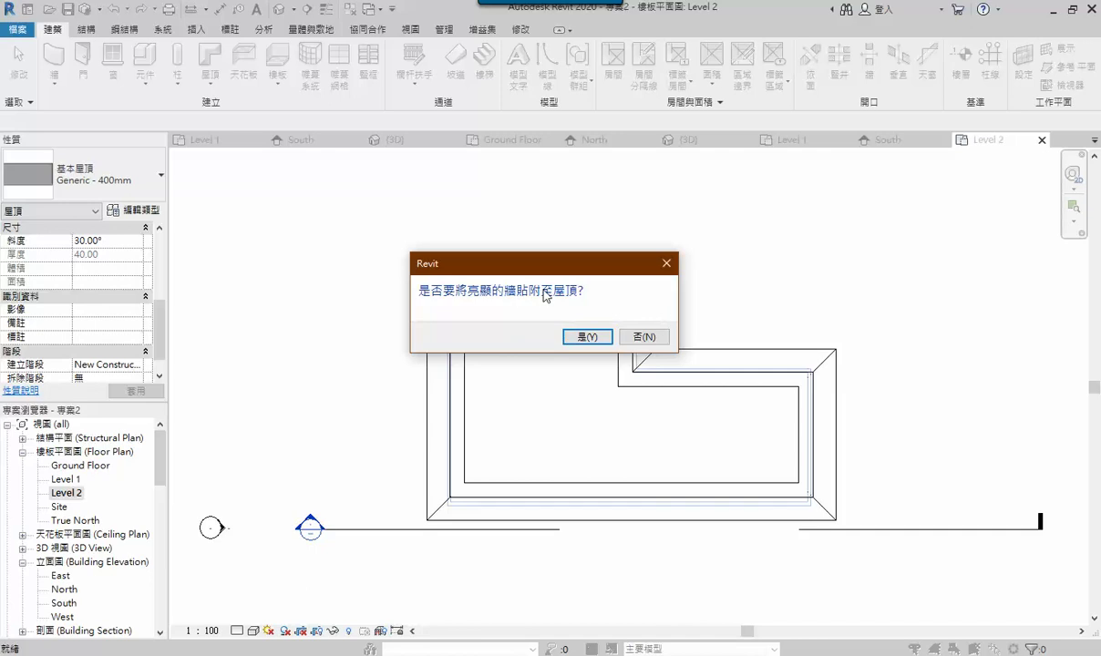
click(580, 337)
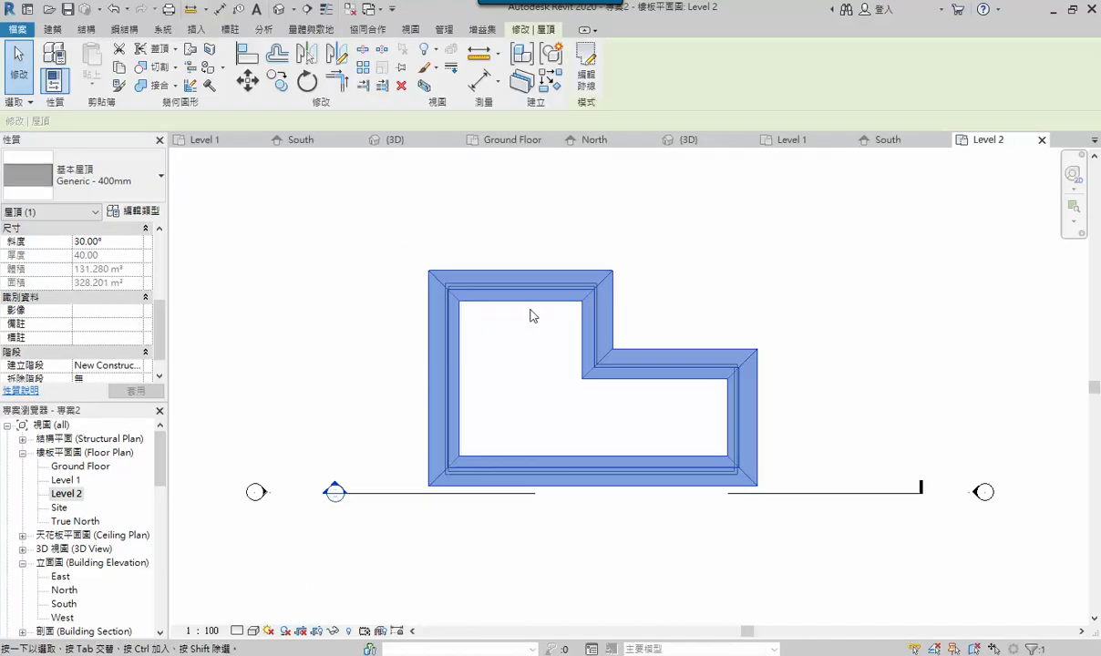
click(469, 231)
In the 3D view, raise the hip roof slightly by dragging a ridge shape handle.
click(278, 9)
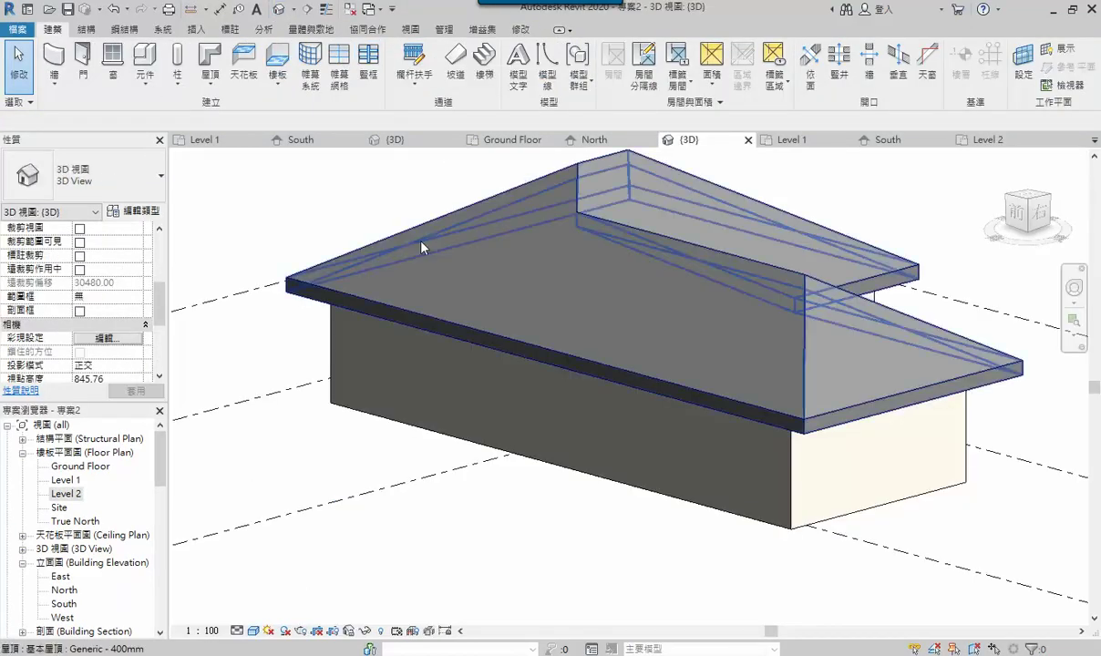
mouse_move(489, 383)
shift+middle_down()
mouse_move(515, 376)
mouse_move(246, 351)
shift+middle_up()
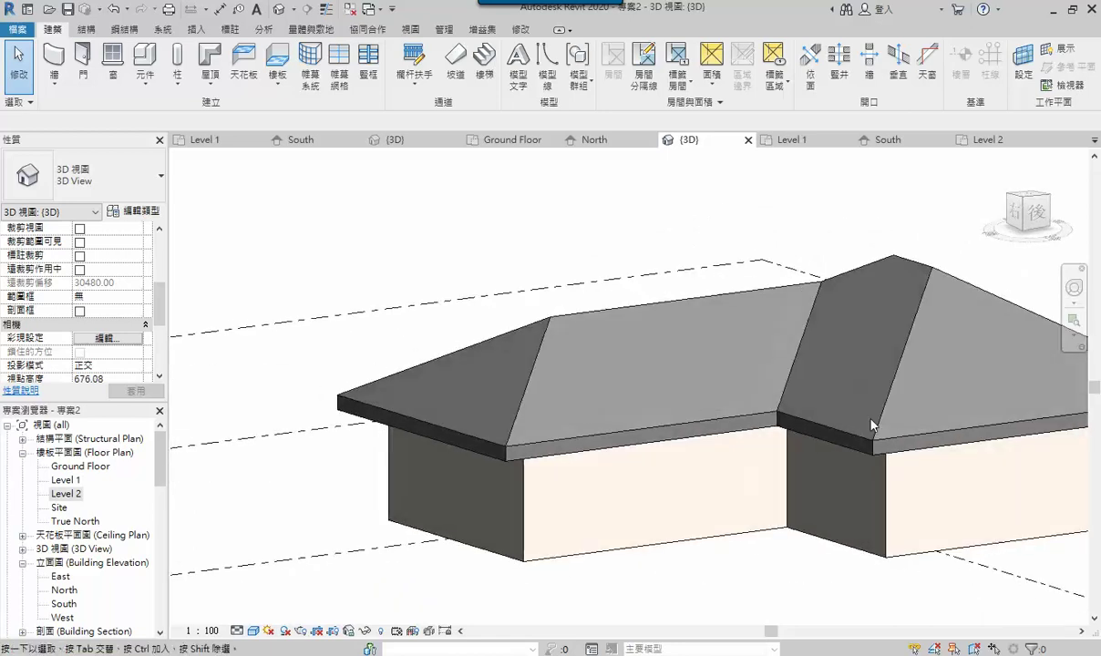
click(840, 361)
mouse_move(840, 361)
shift+middle_down()
mouse_move(950, 385)
mouse_move(825, 253)
shift+middle_up()
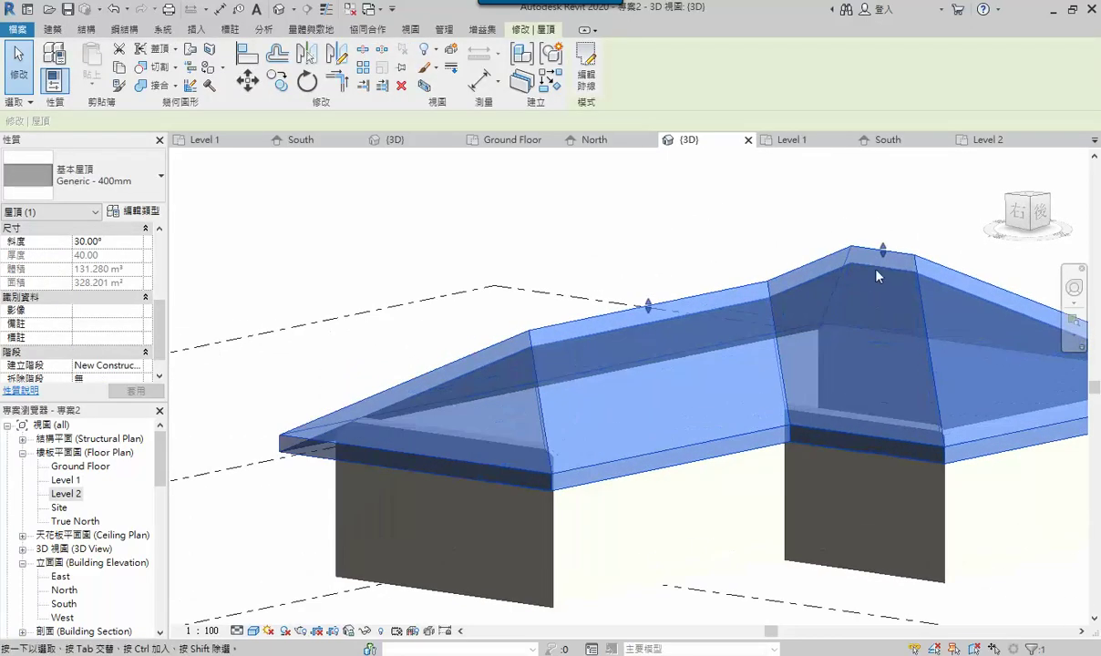
mouse_move(880, 248)
mouse_down()
mouse_move(882, 264)
mouse_move(886, 221)
mouse_move(888, 281)
mouse_up()
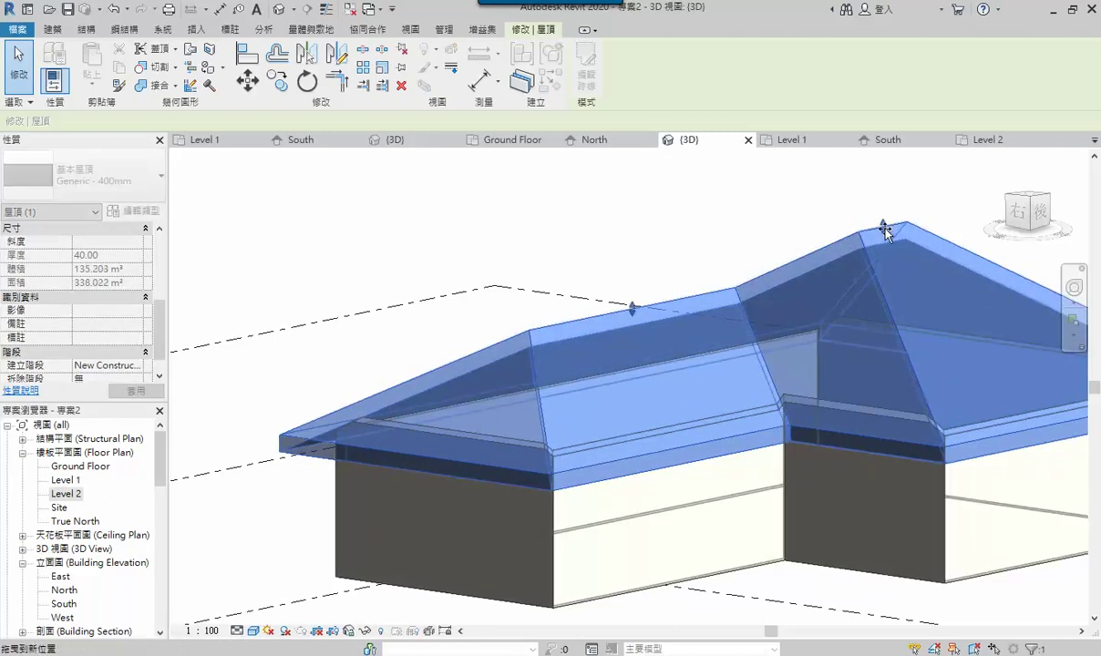
click(529, 233)
Orbit around the house to inspect the hip roof from the front and front-right.
mouse_move(643, 314)
shift+middle_down()
mouse_move(352, 315)
mouse_move(474, 324)
mouse_move(754, 456)
mouse_move(550, 467)
shift+middle_up()
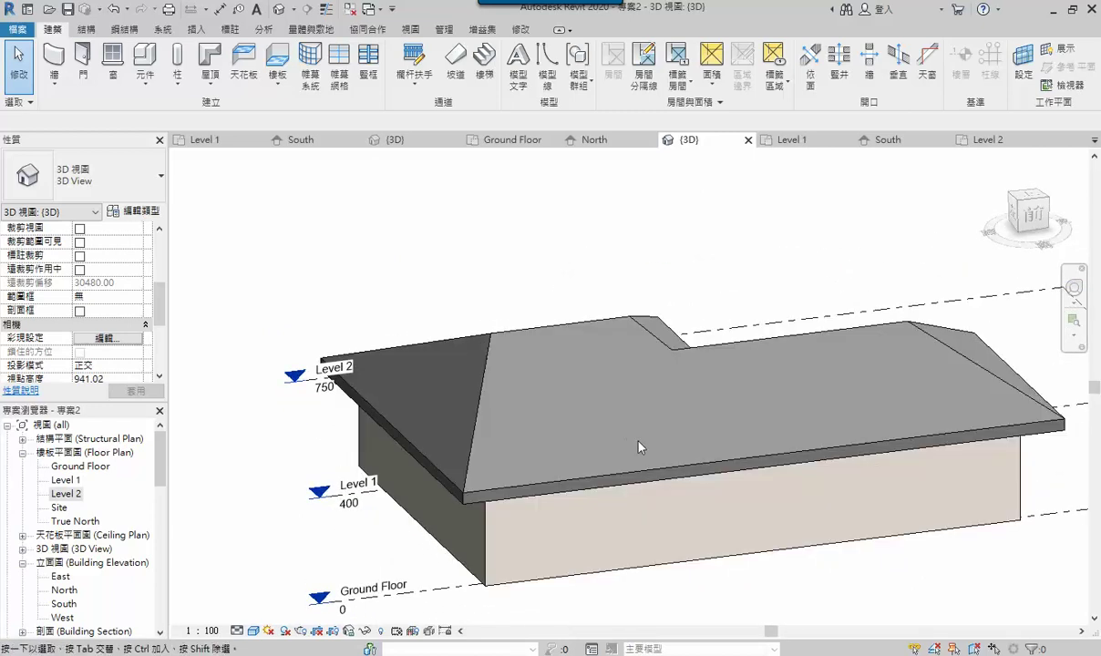
mouse_move(644, 489)
shift+middle_down()
mouse_move(602, 467)
mouse_move(525, 470)
mouse_move(480, 436)
shift+middle_up()
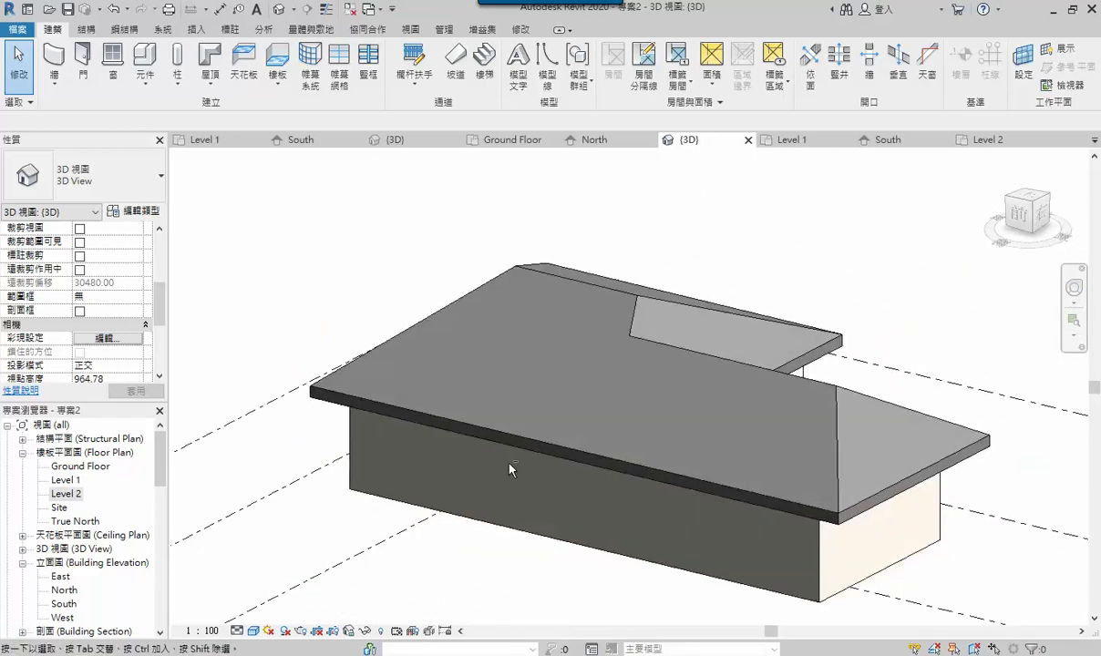
click(806, 485)
shift+middle_drag(824, 481, 811, 503)
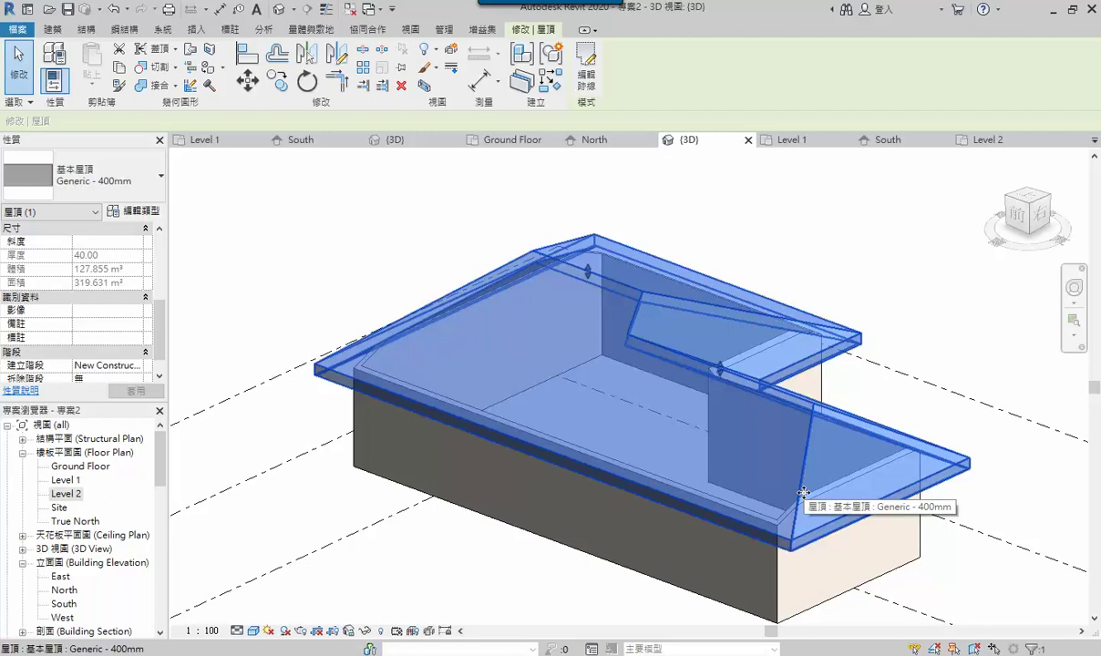
shift+middle_drag(802, 493, 351, 435)
click(310, 246)
mouse_move(310, 246)
shift+middle_down()
mouse_move(347, 249)
mouse_move(339, 241)
shift+middle_up()
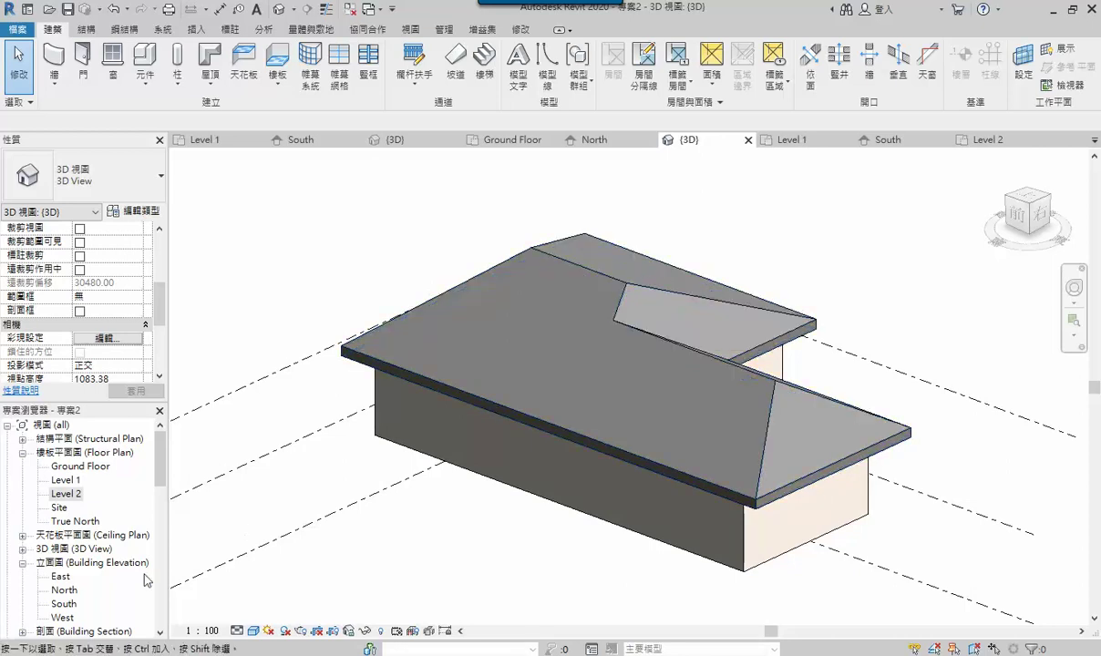
Compare the roof with the Level 2 line in the South elevation, then switch to the Level 1 plan.
double_click(64, 603)
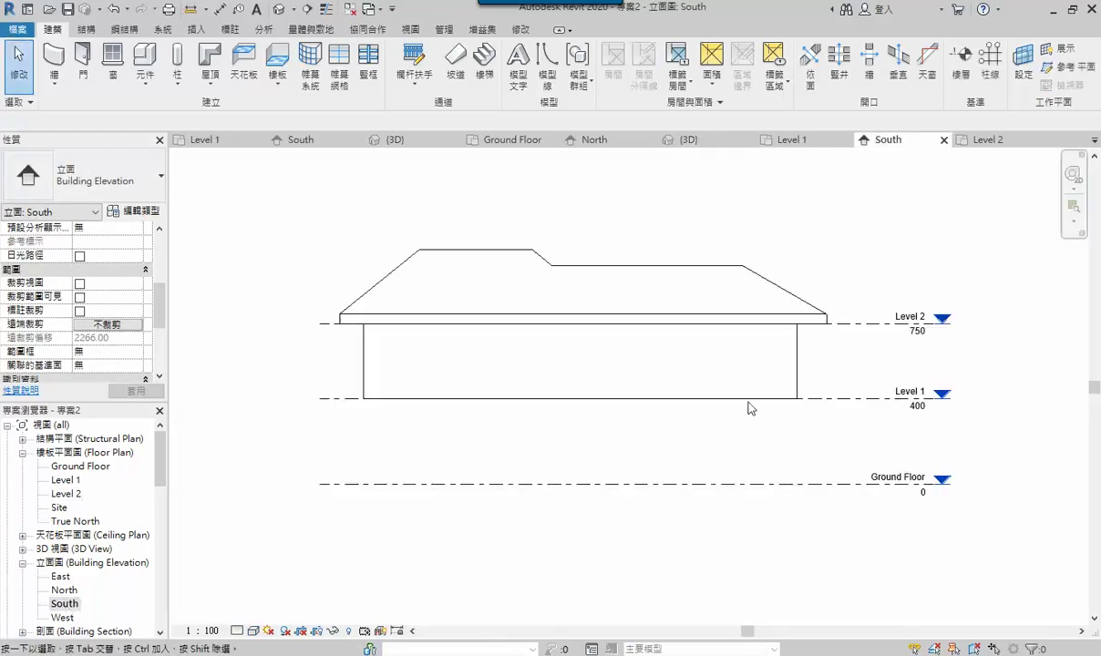
click(831, 321)
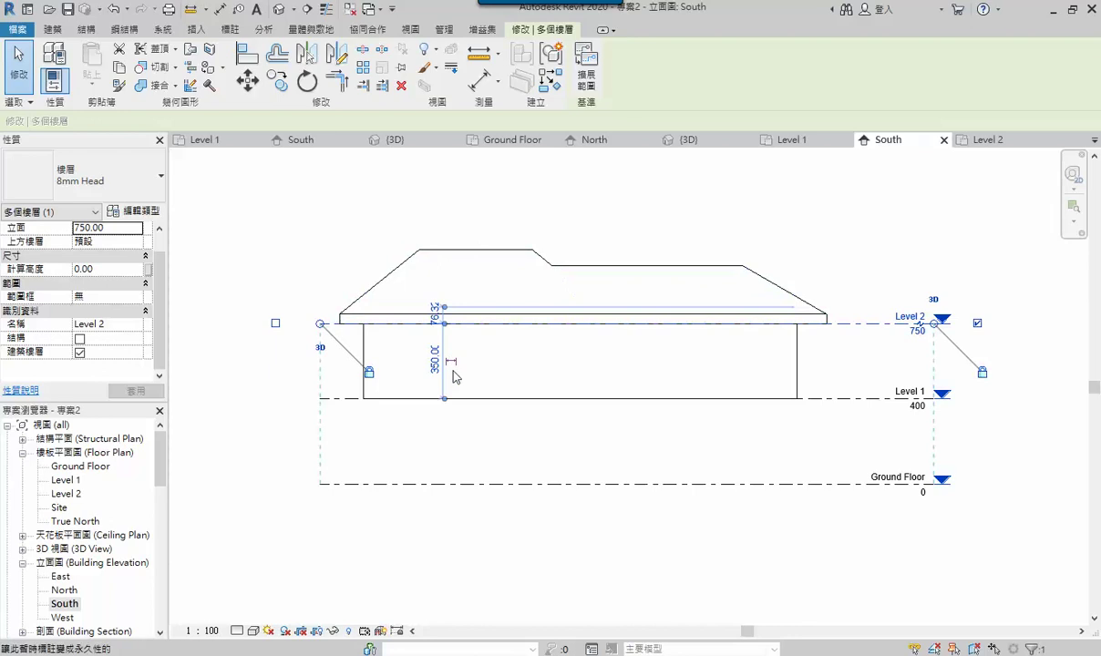
click(729, 230)
scroll(729, 230, up, 1)
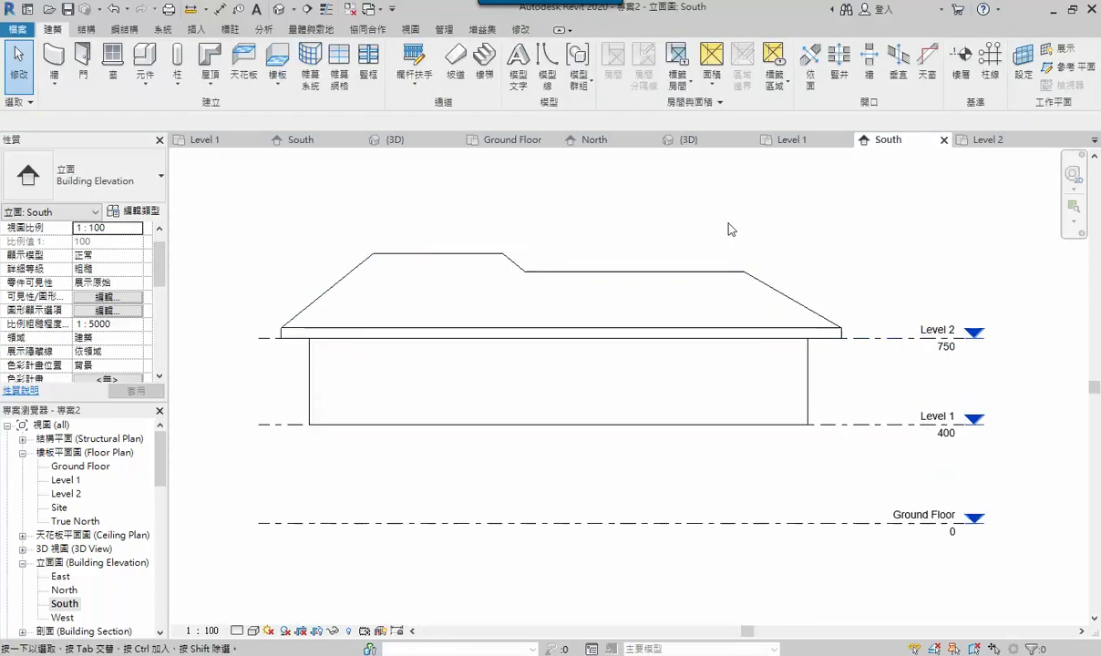
scroll(729, 229, down, 1)
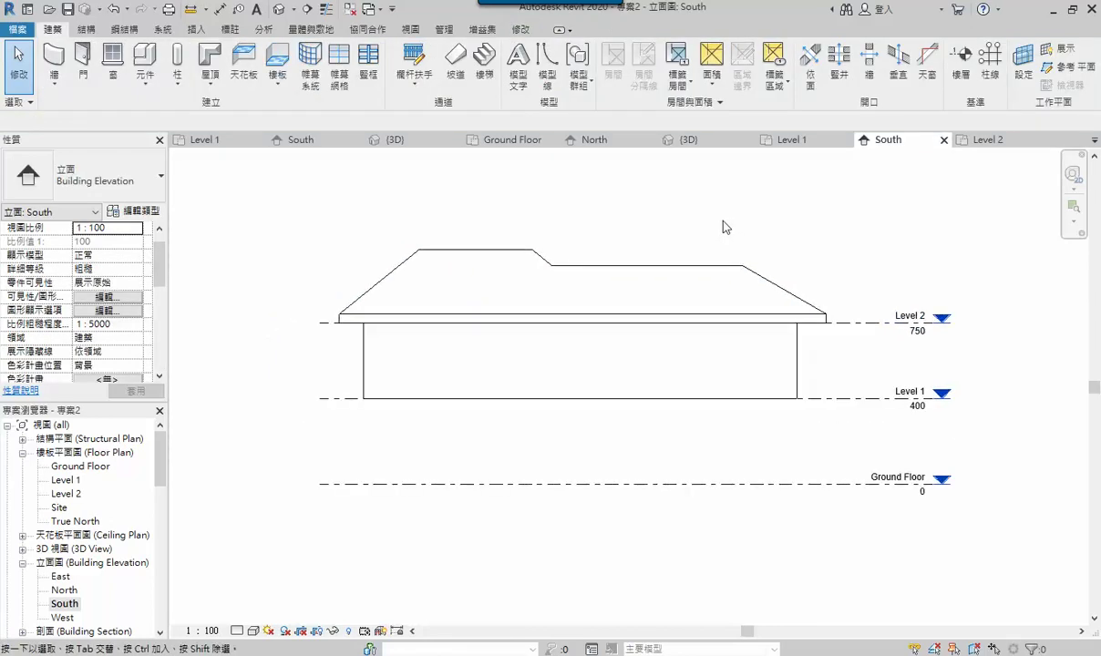
double_click(63, 479)
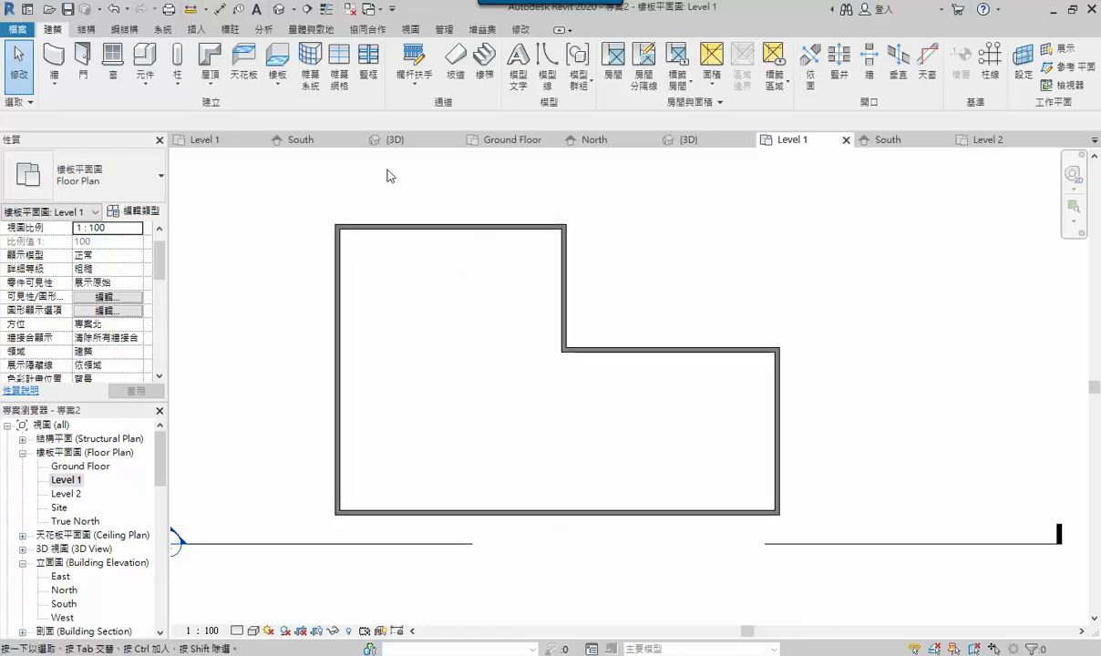
Start the Door tool and browse the China_Trad family library to the 門 door folder.
click(83, 63)
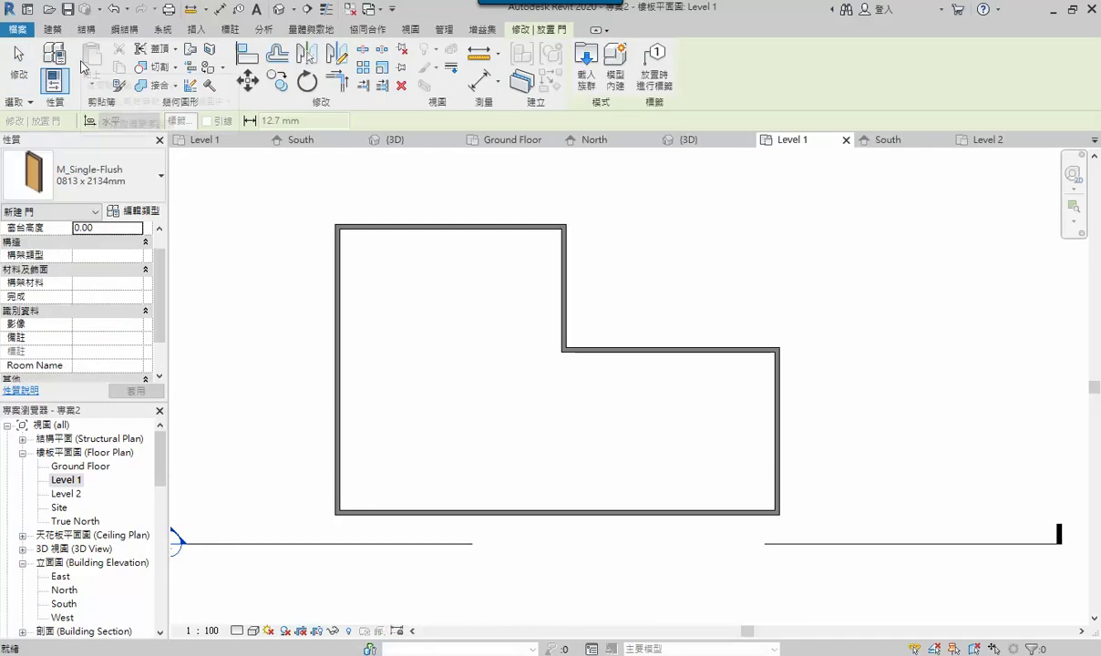
click(111, 178)
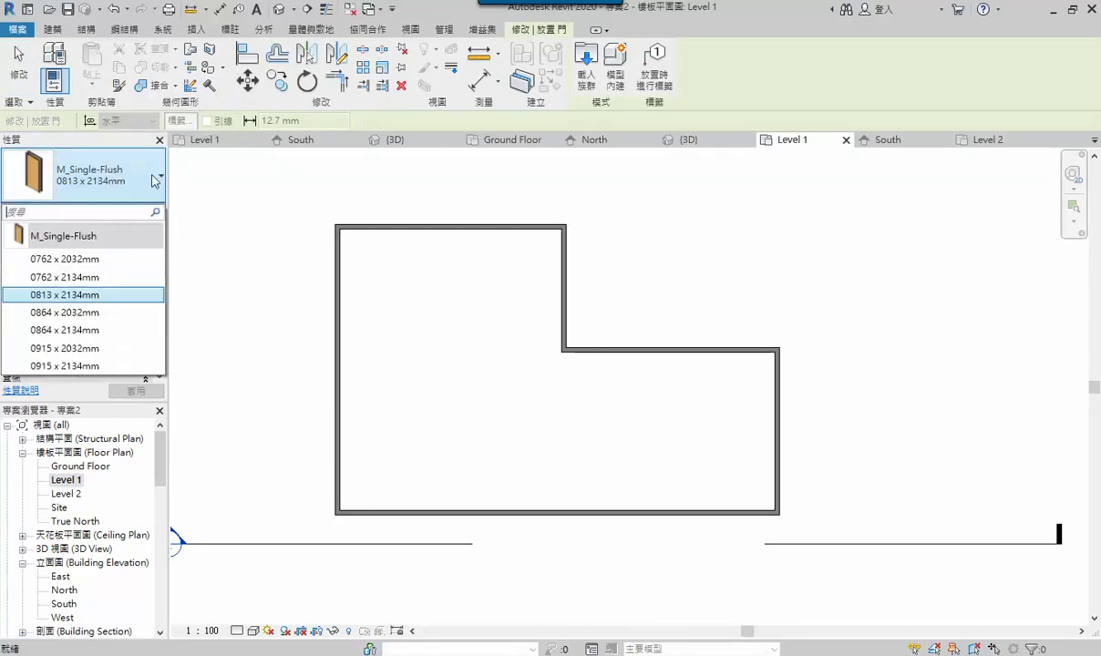
click(586, 64)
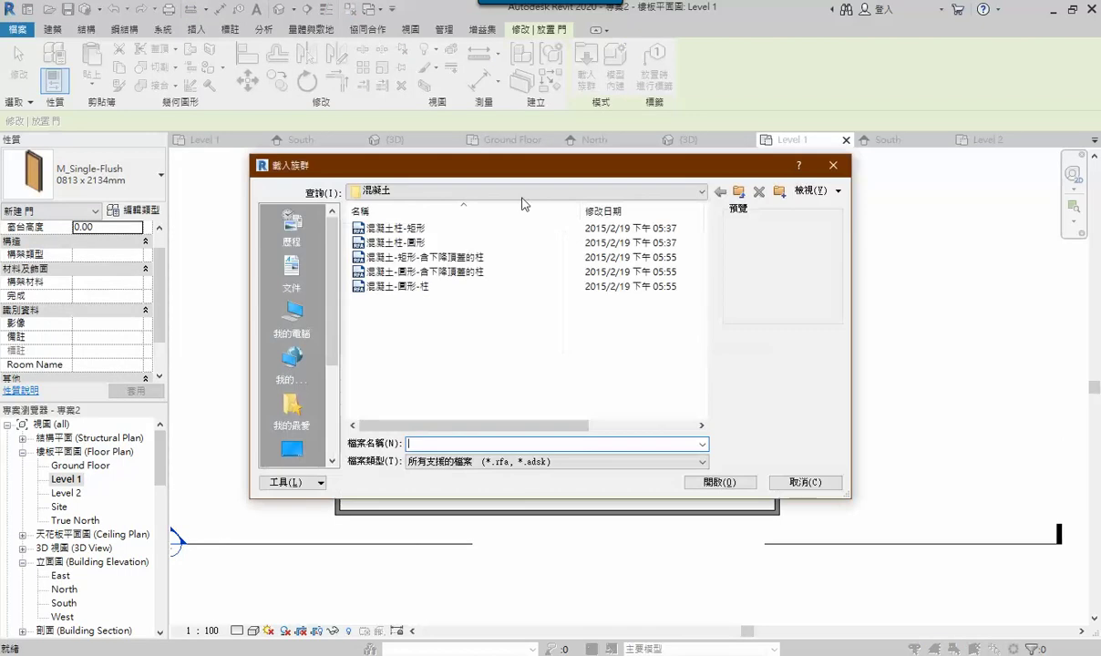
click(739, 193)
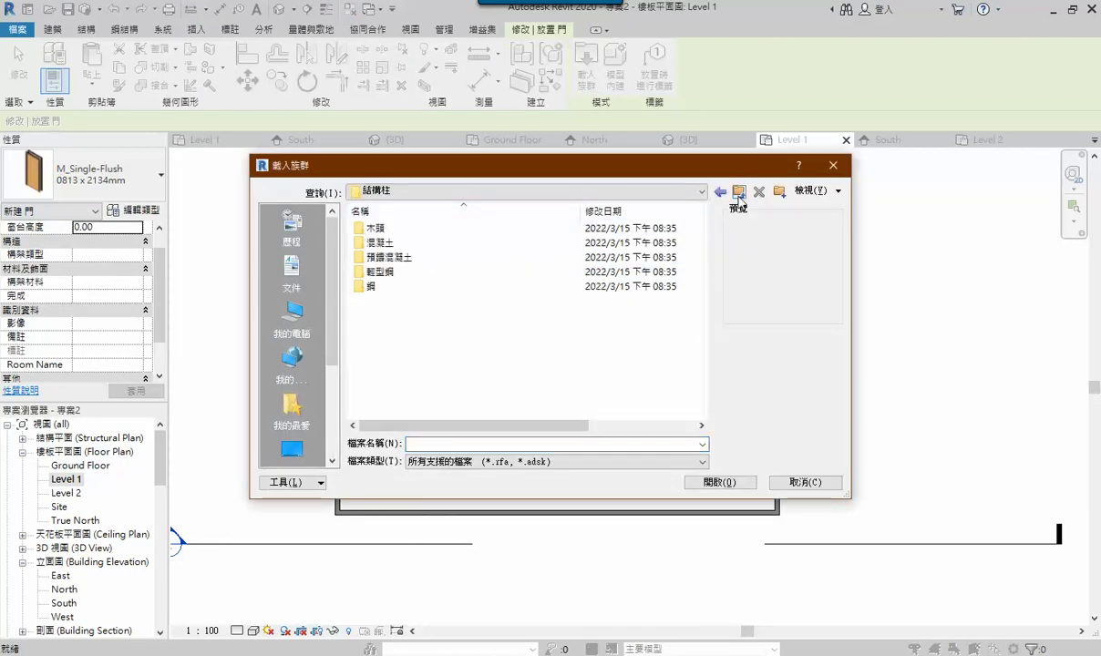
click(738, 193)
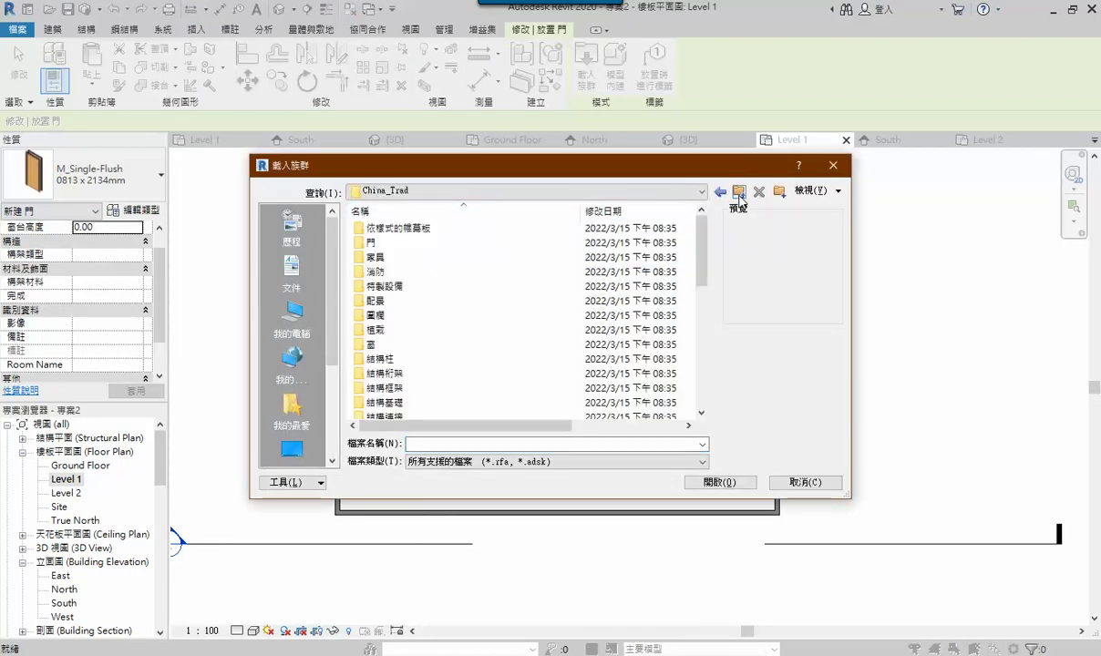
double_click(447, 242)
scroll(428, 274, down, 3)
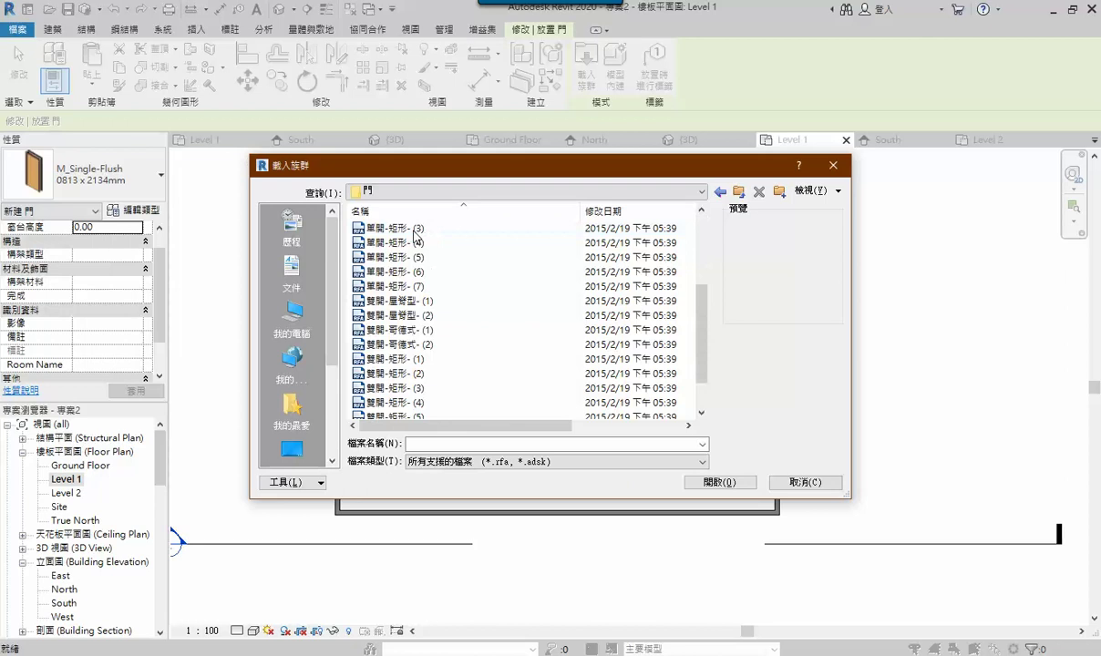
scroll(398, 311, down, 1)
Load 雙開-矩形-(1).rfa and place the 160 x 220 cm double door at the top wall's midpoint.
click(394, 344)
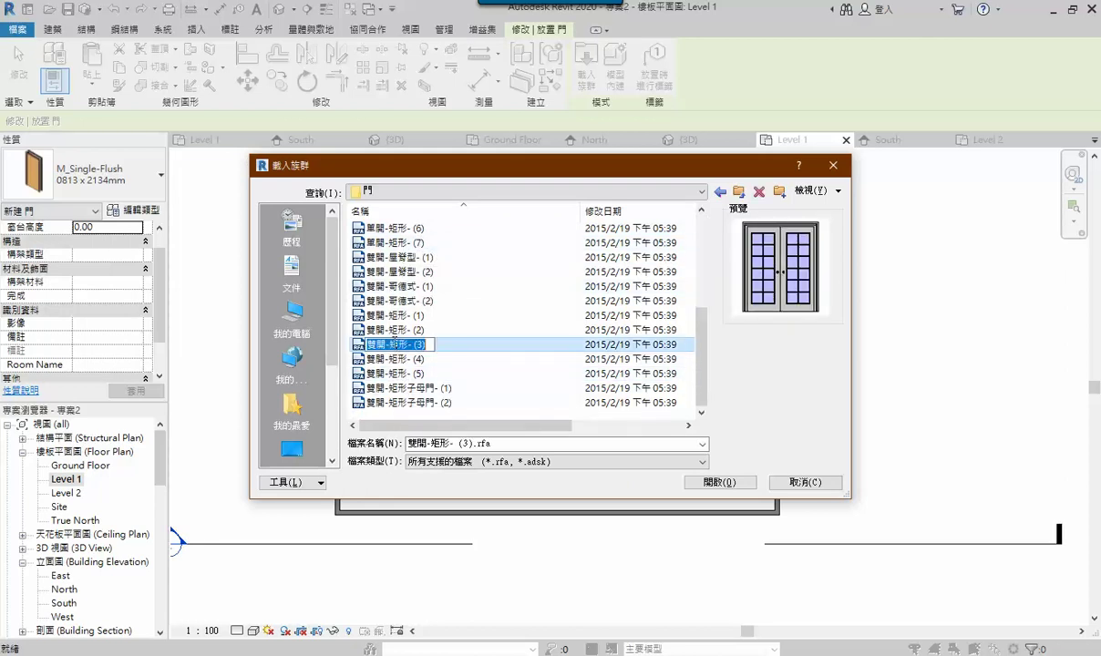
click(393, 328)
click(392, 300)
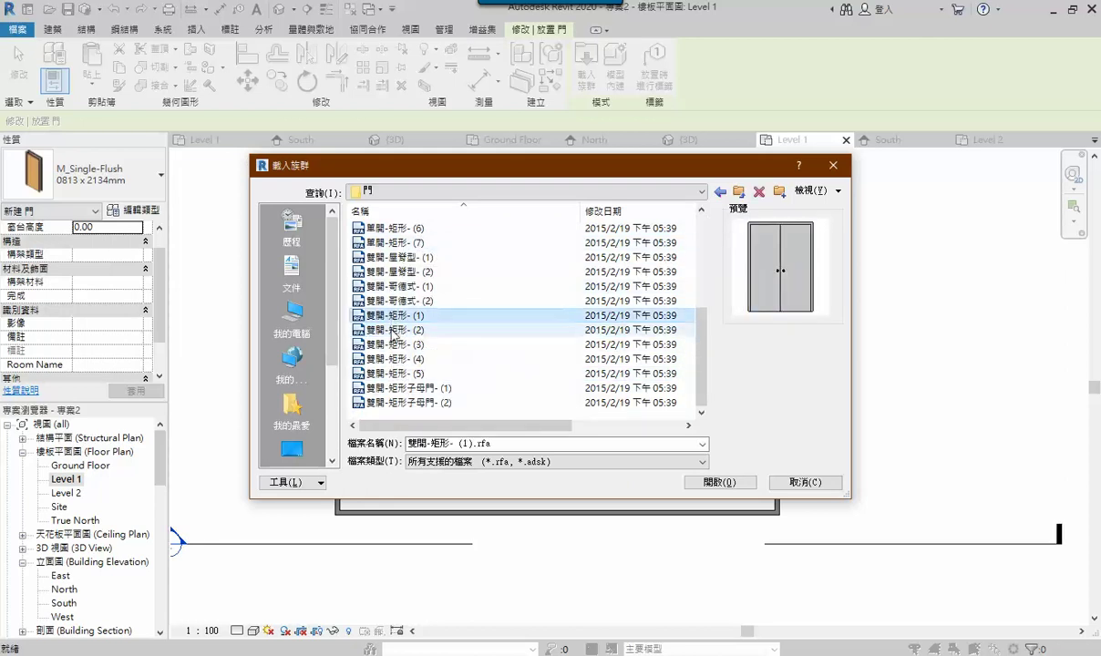
click(393, 315)
click(398, 329)
click(405, 329)
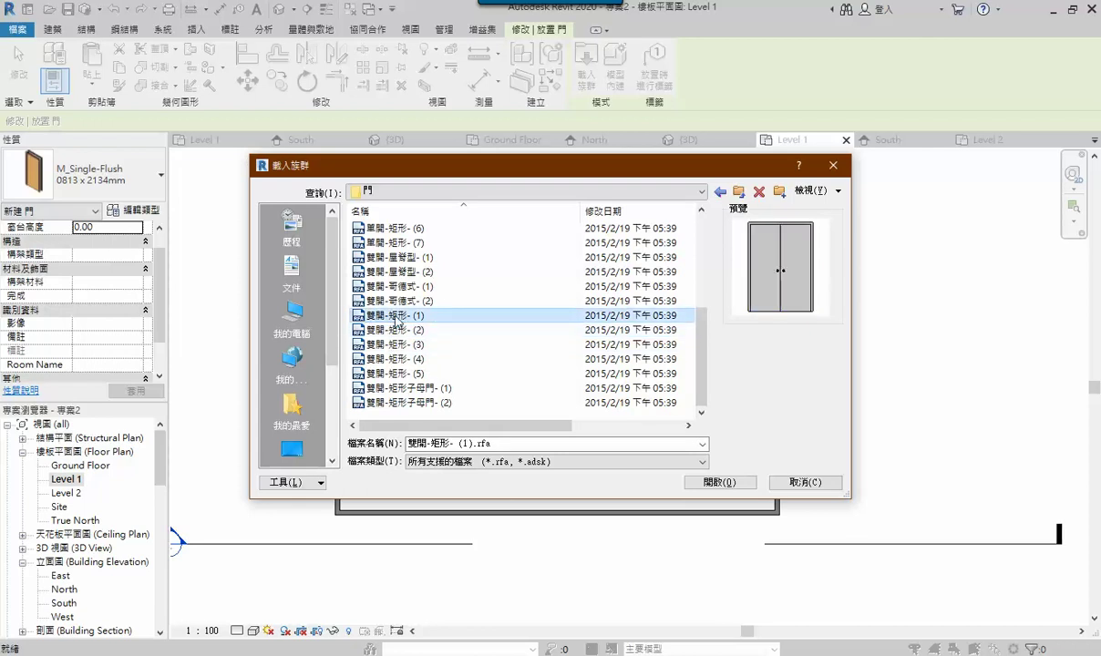
click(706, 483)
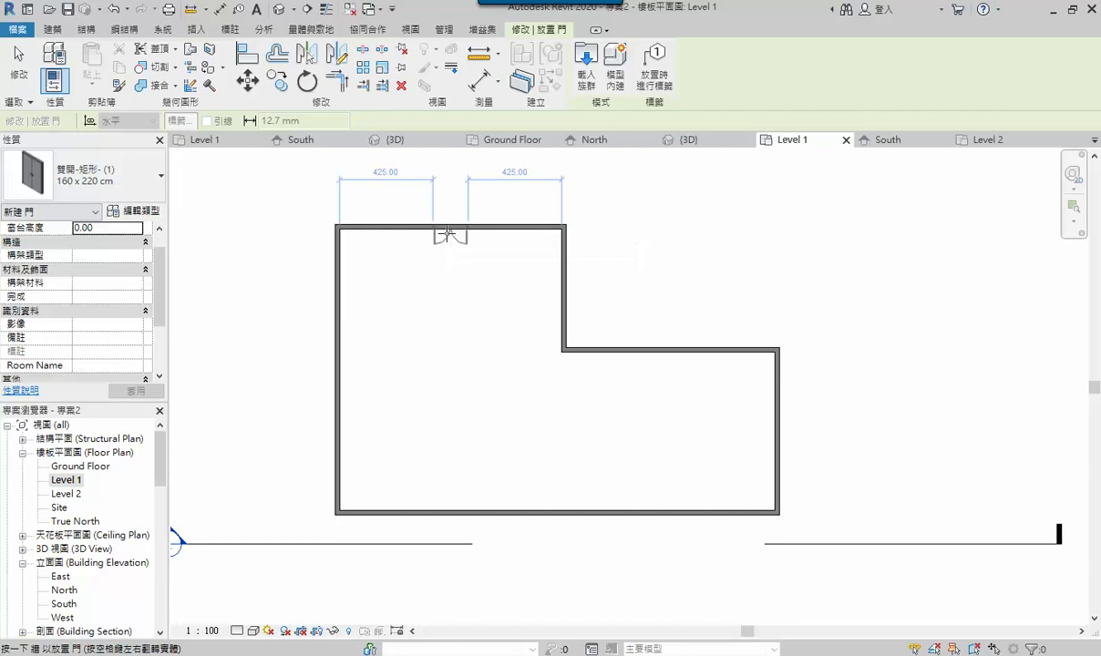
click(449, 233)
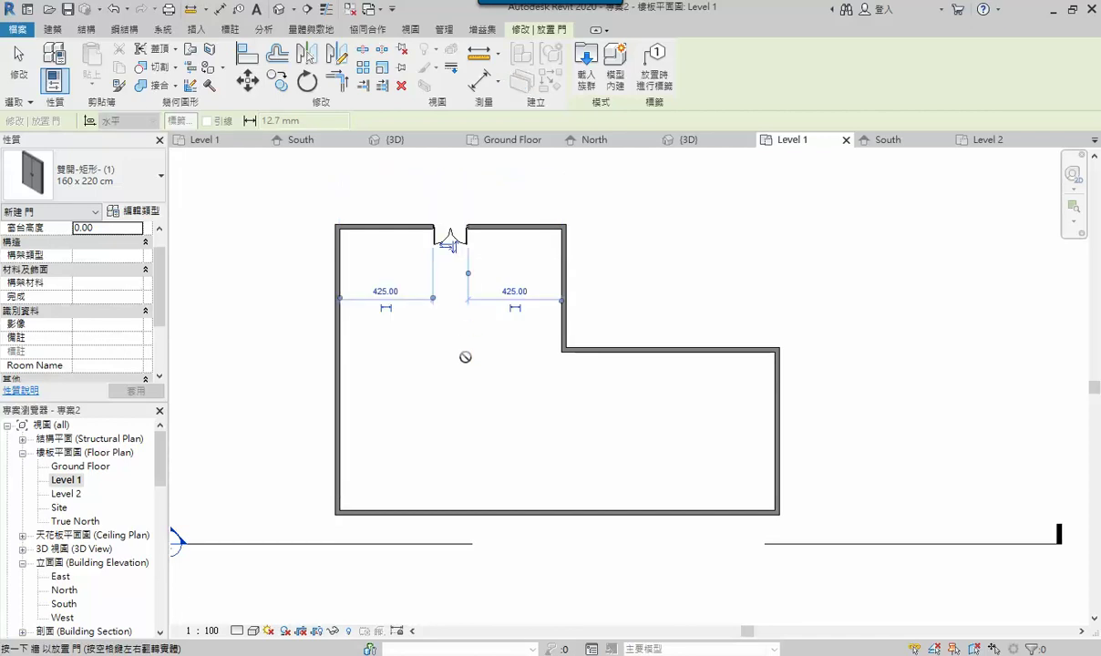
key(Escape)
key(Escape)
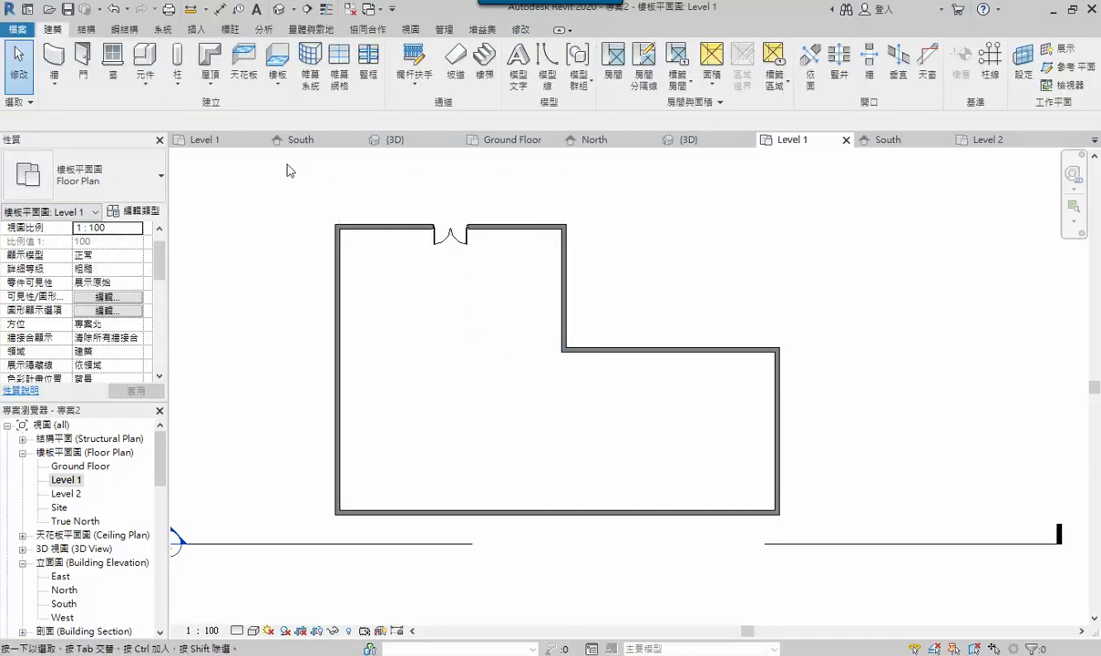
Start the Window tool and browse the family library to the 窗 window folder.
click(114, 64)
click(110, 175)
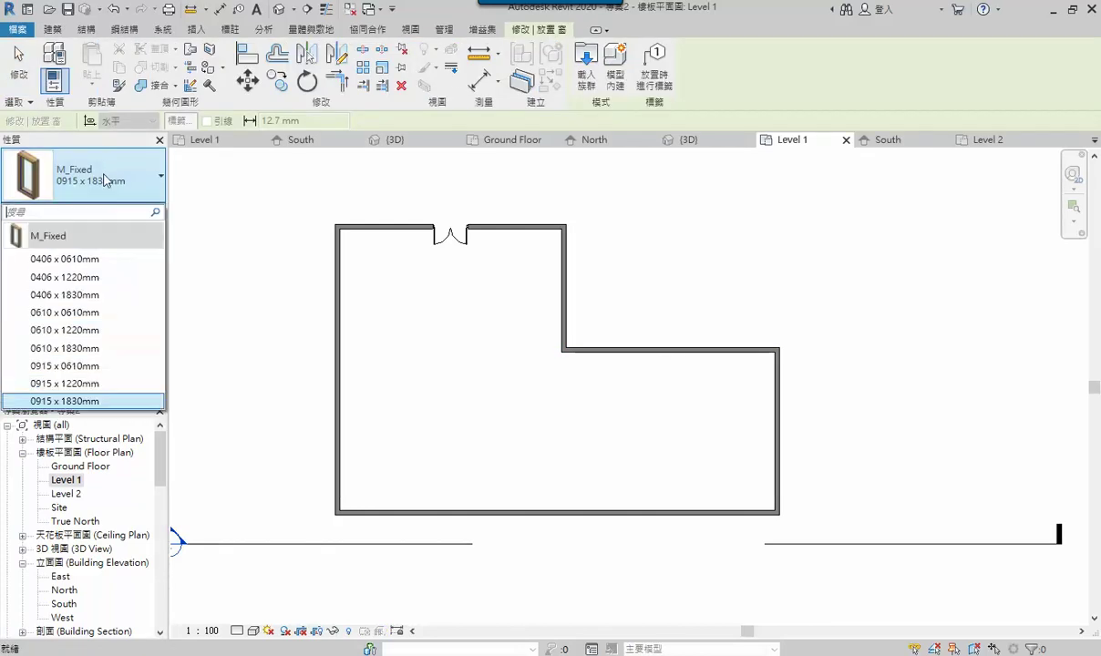
key(Escape)
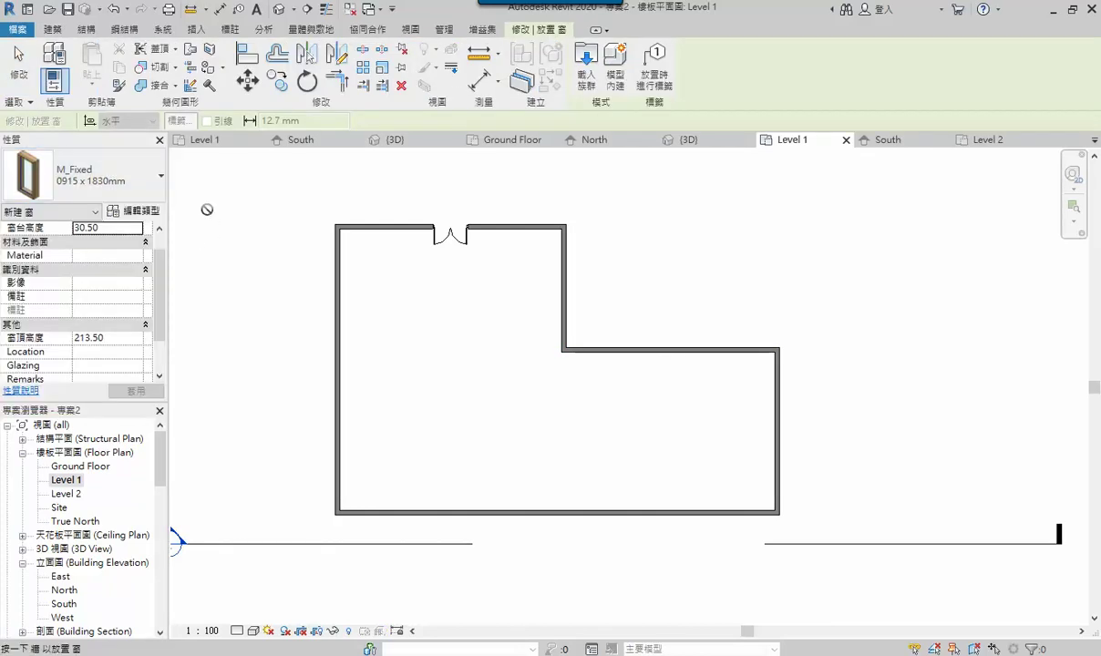
key(Escape)
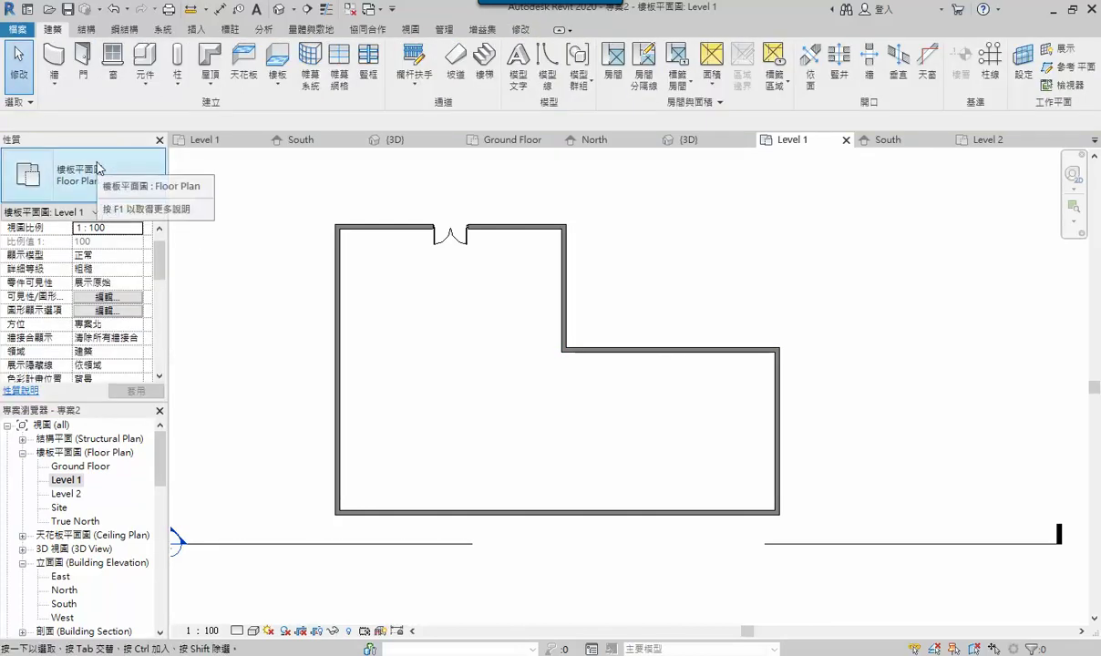
click(114, 66)
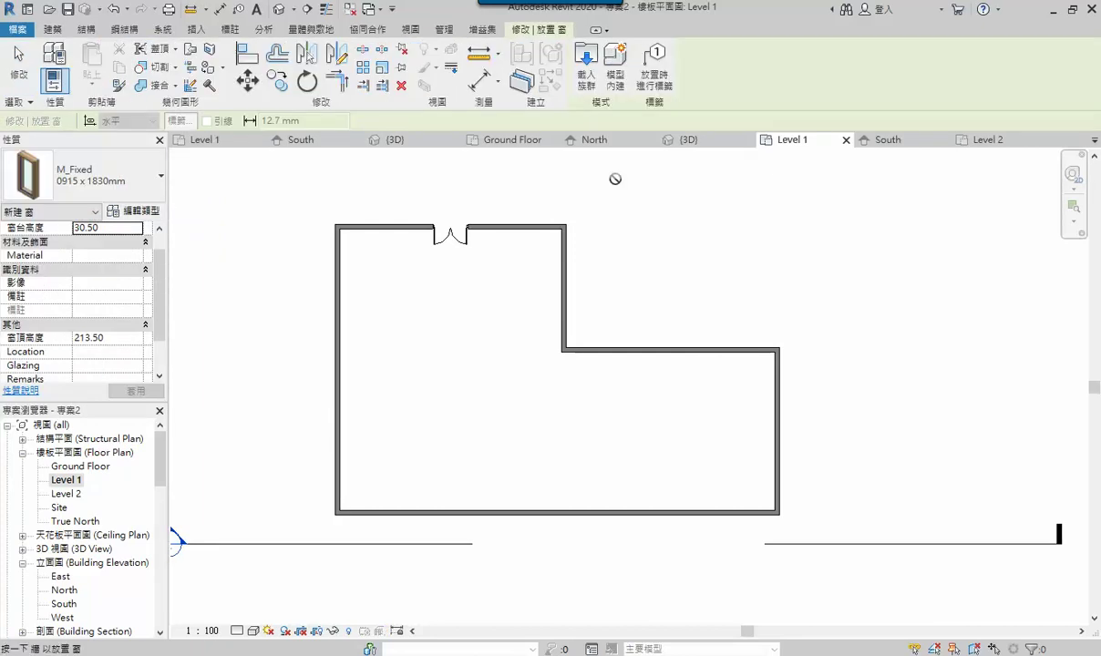
click(588, 80)
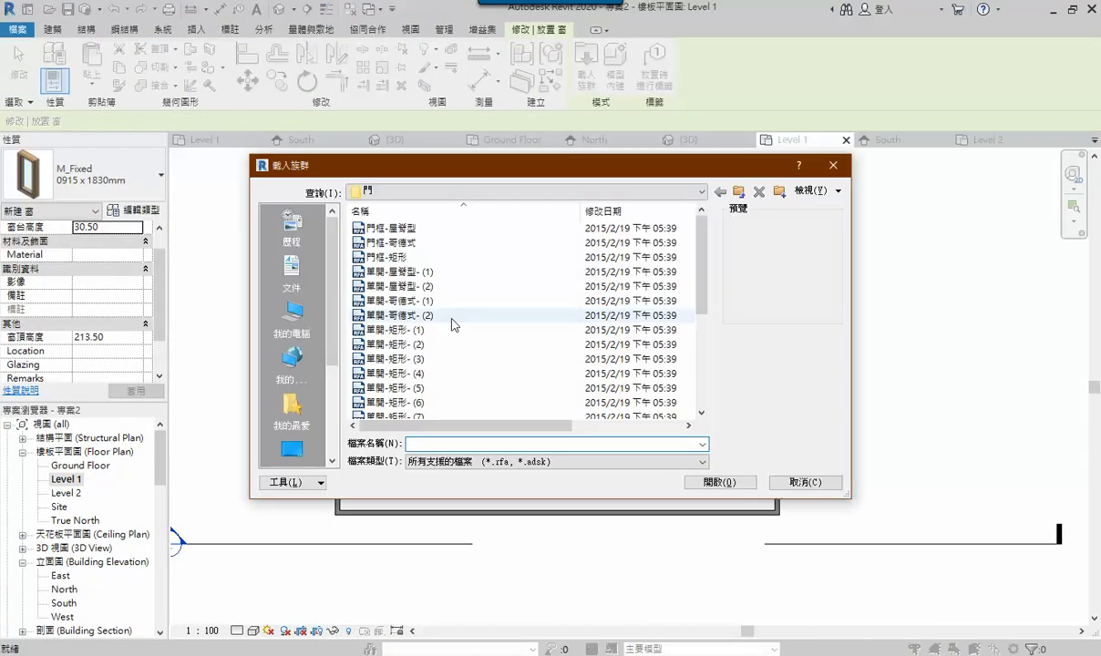
click(739, 191)
double_click(381, 337)
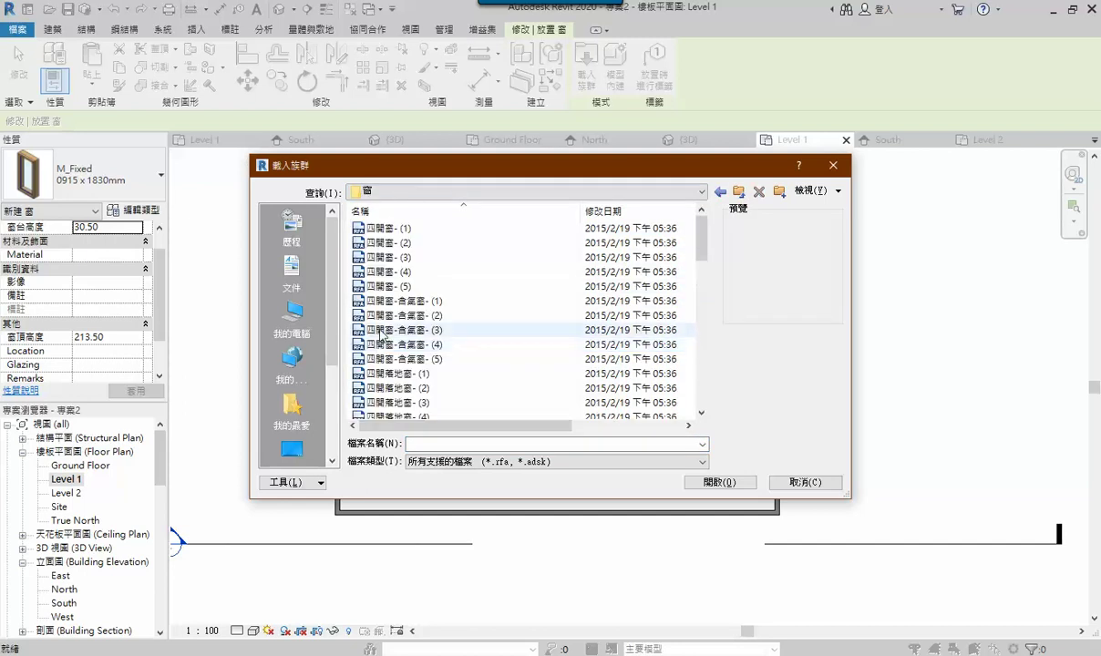
double_click(381, 242)
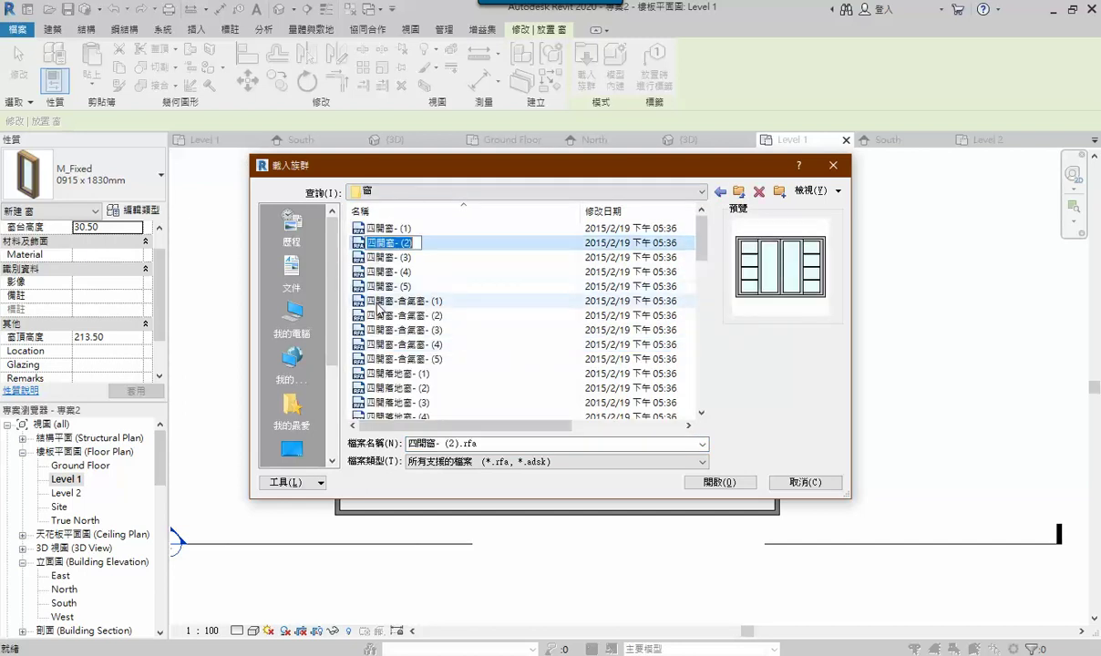
scroll(379, 312, down, 3)
scroll(379, 311, down, 3)
scroll(379, 312, down, 3)
Preview several window types and load the 雙開窗-上下開-(2) sash window family.
click(380, 359)
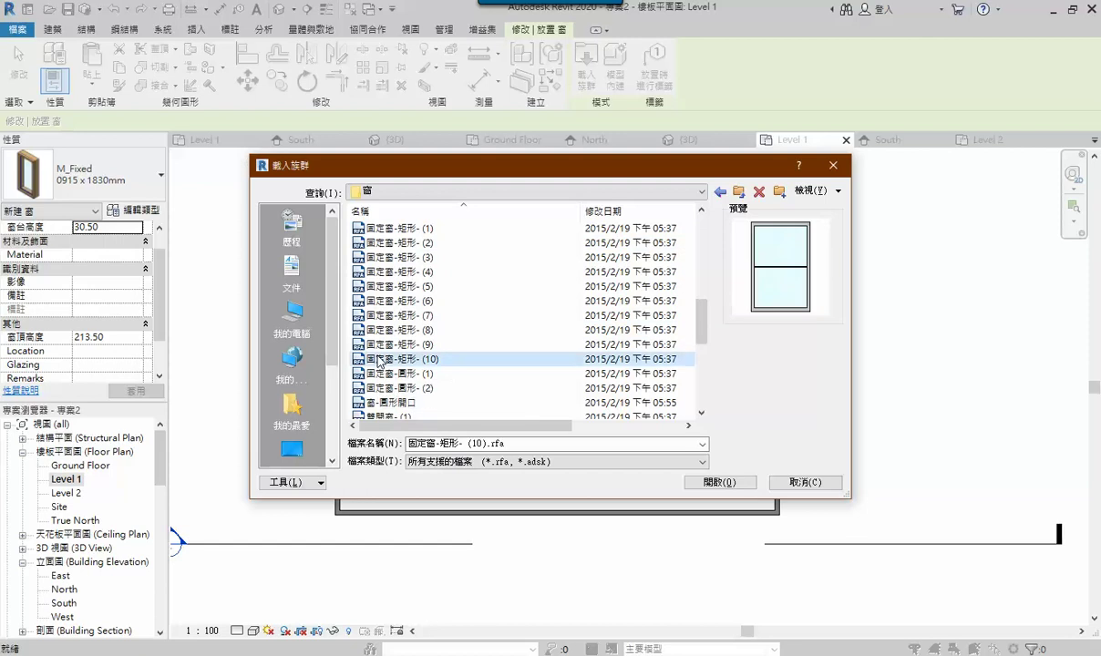
click(381, 243)
scroll(410, 316, down, 3)
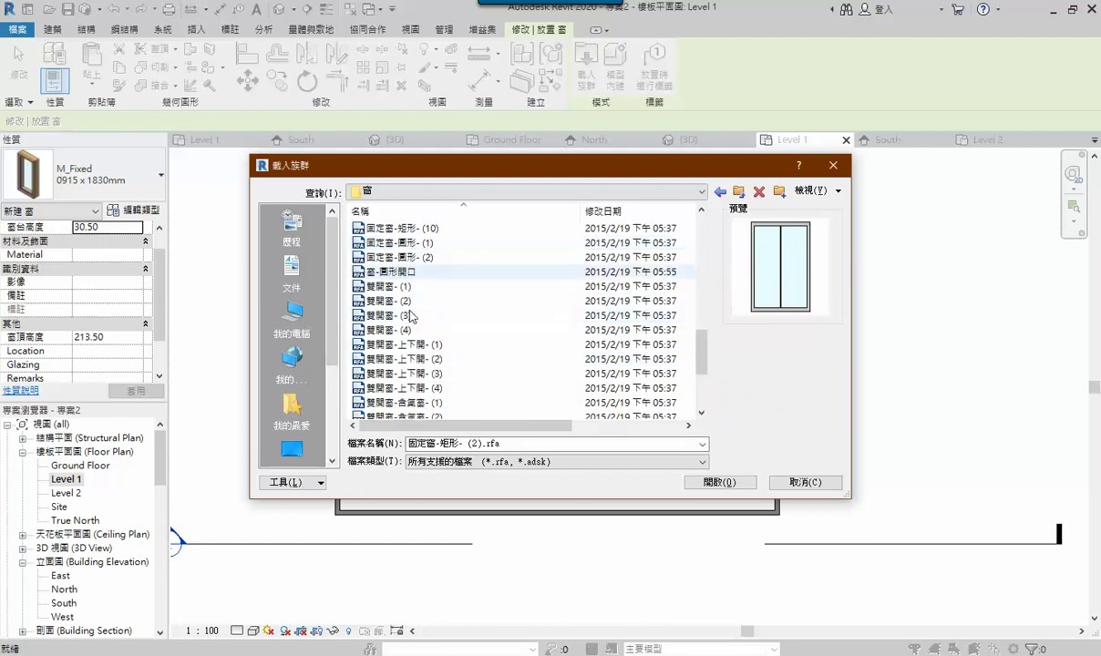
scroll(410, 315, down, 2)
click(393, 300)
click(393, 271)
click(393, 301)
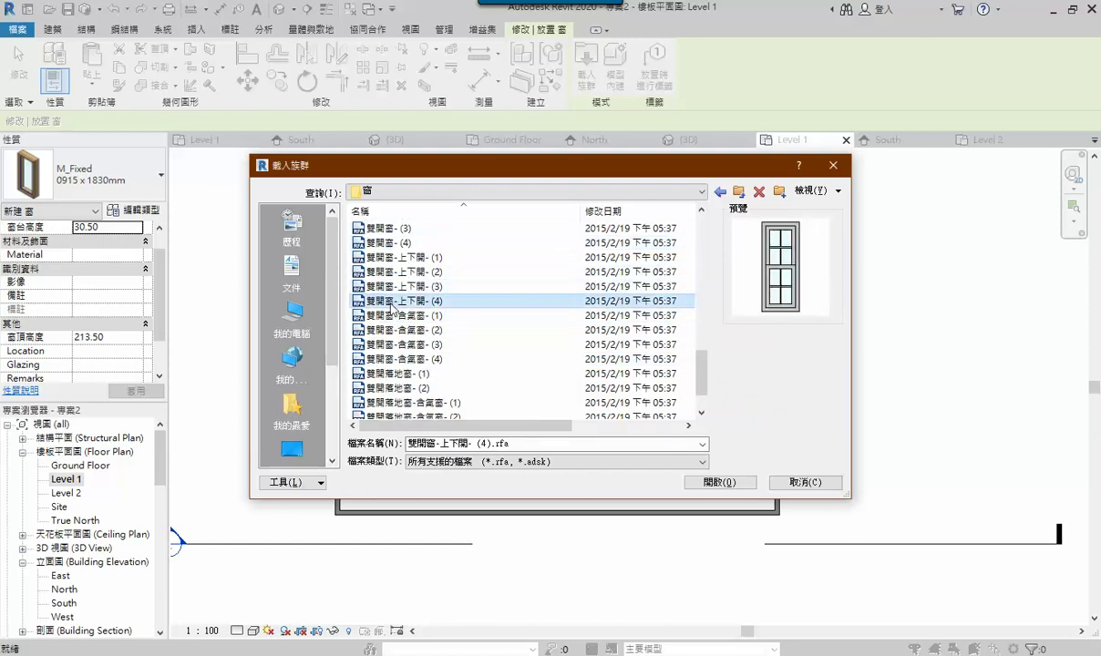
click(397, 272)
click(397, 301)
click(397, 271)
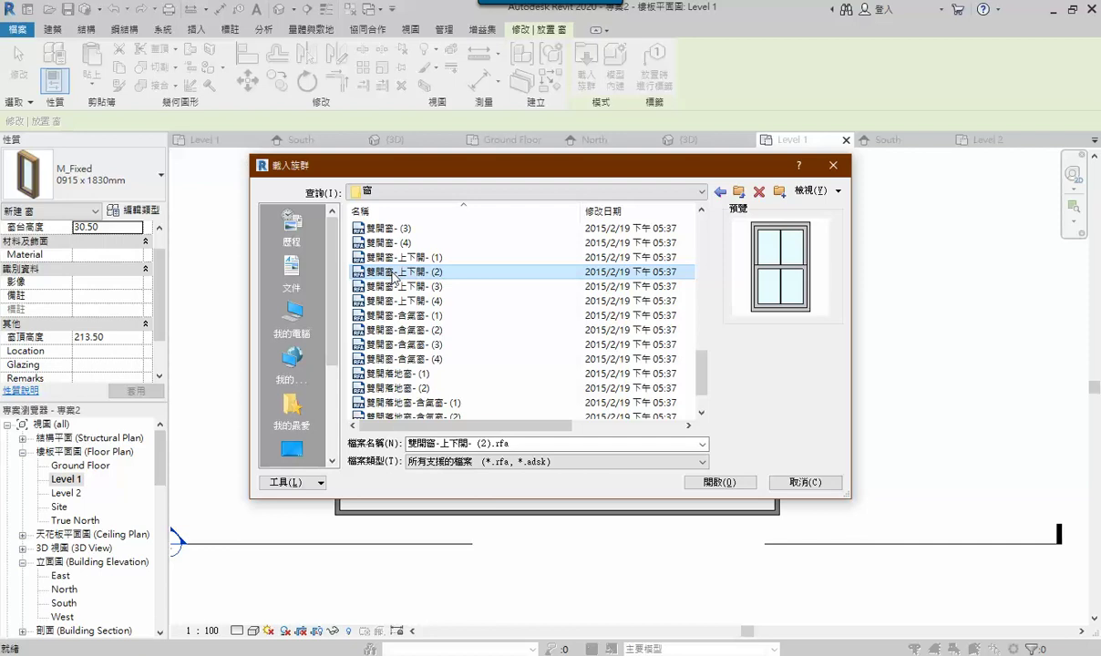
click(719, 481)
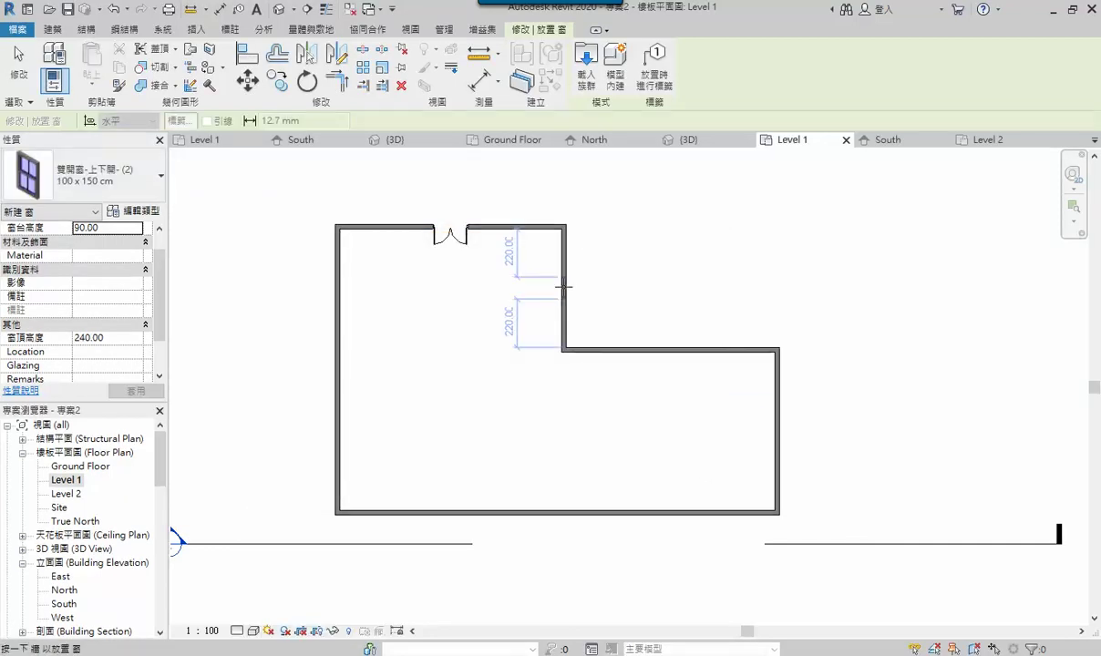
Place seven sash windows: inner wall, L-step wall, two in the right wall, three in the left.
click(564, 287)
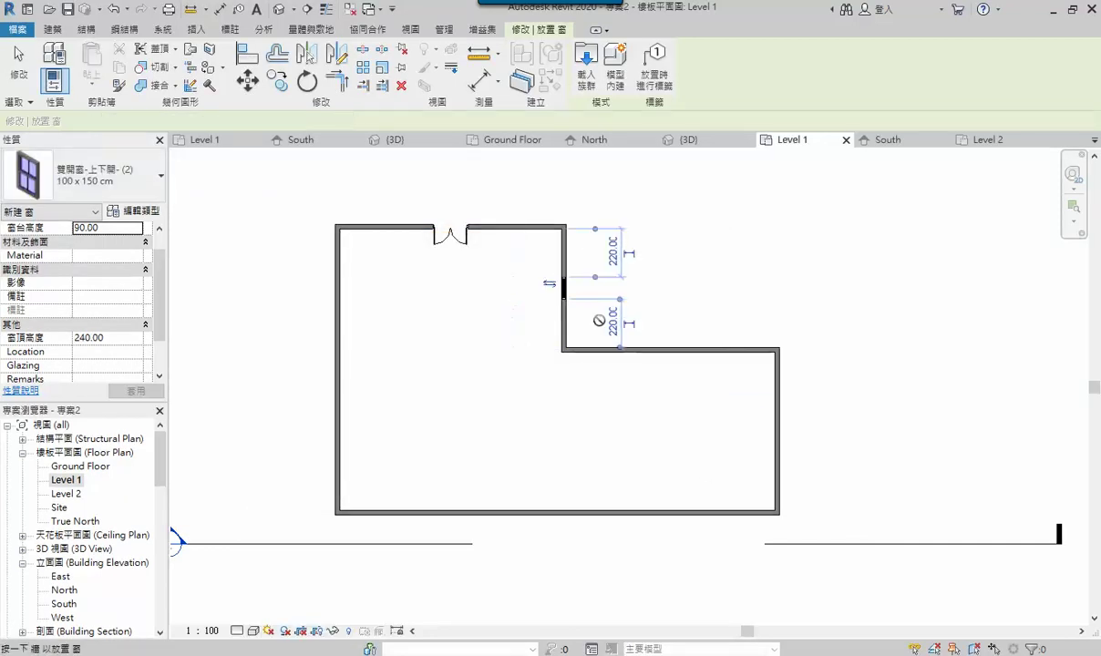
click(689, 349)
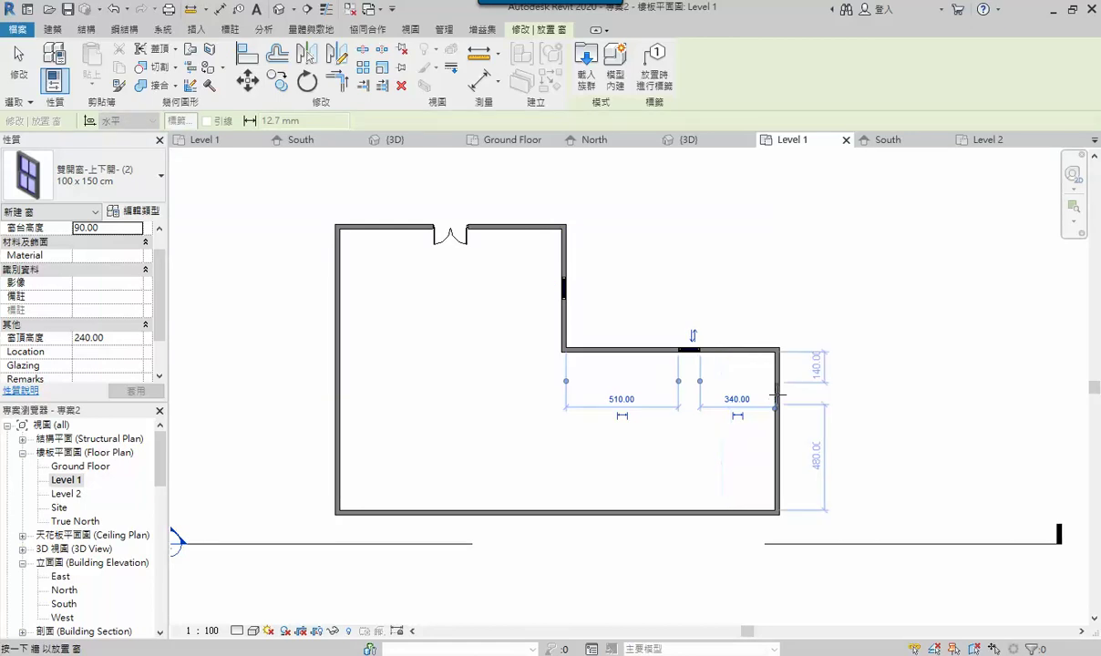
click(776, 393)
click(776, 457)
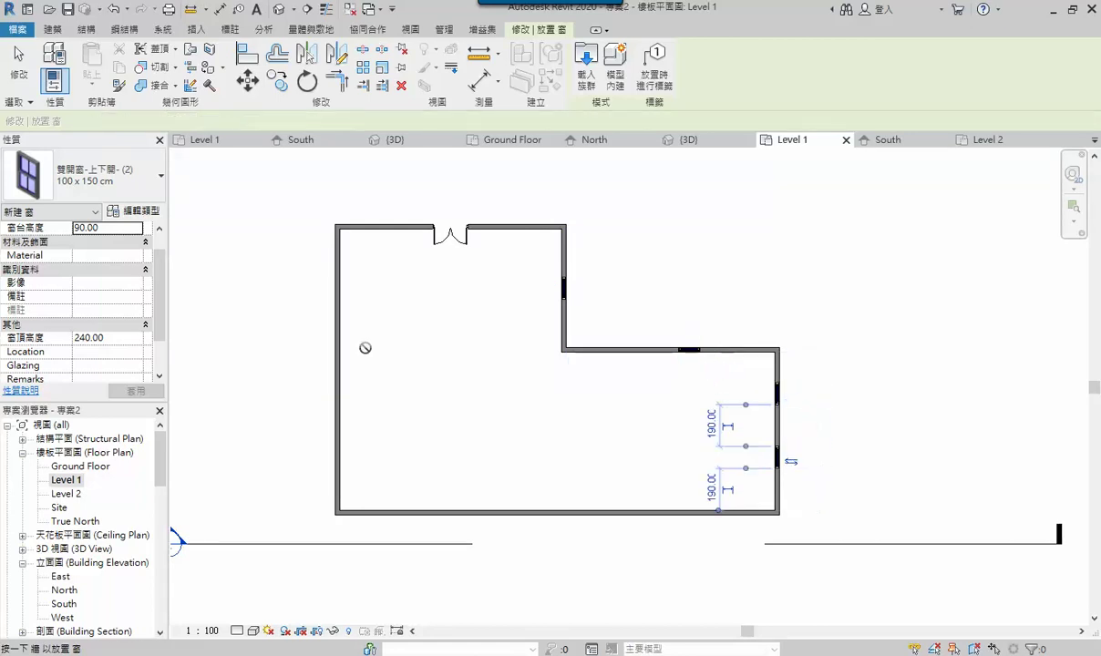
click(336, 306)
click(336, 392)
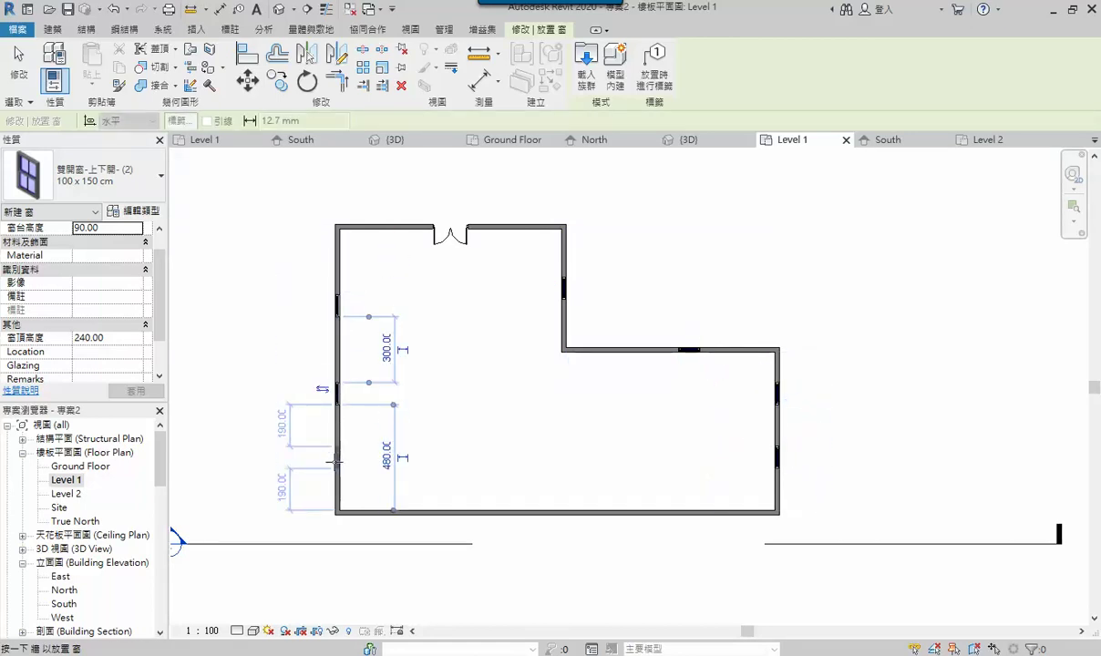
click(336, 462)
key(Escape)
key(Escape)
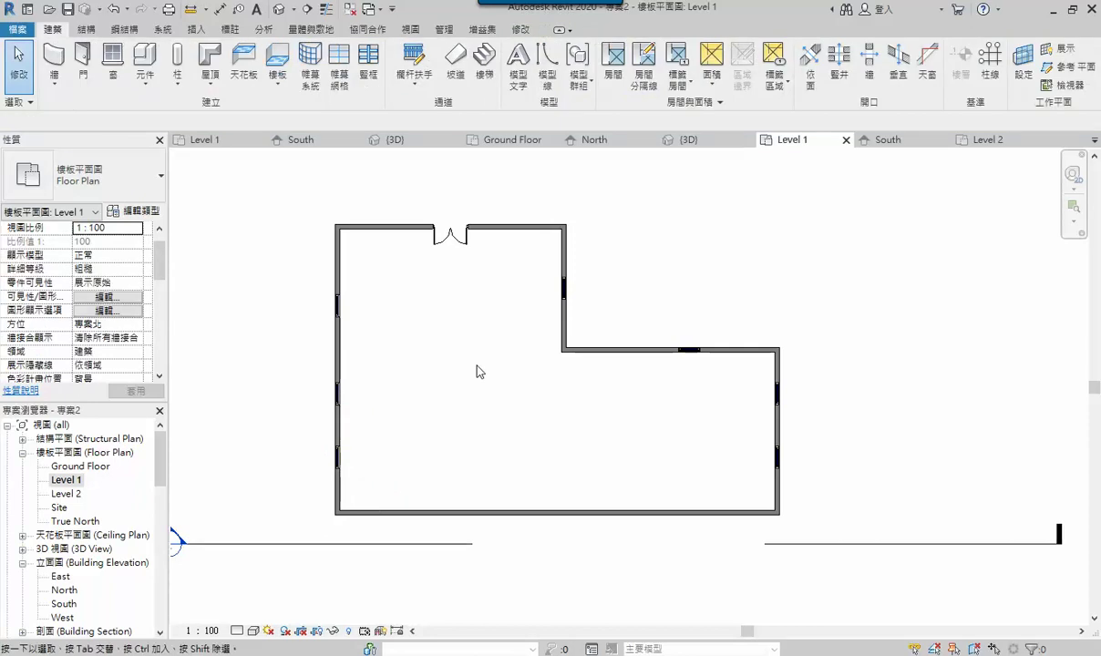
Orbit the 3D house to inspect the double door and sash windows under the hip roof.
click(280, 9)
shift+middle_drag(597, 457, 328, 402)
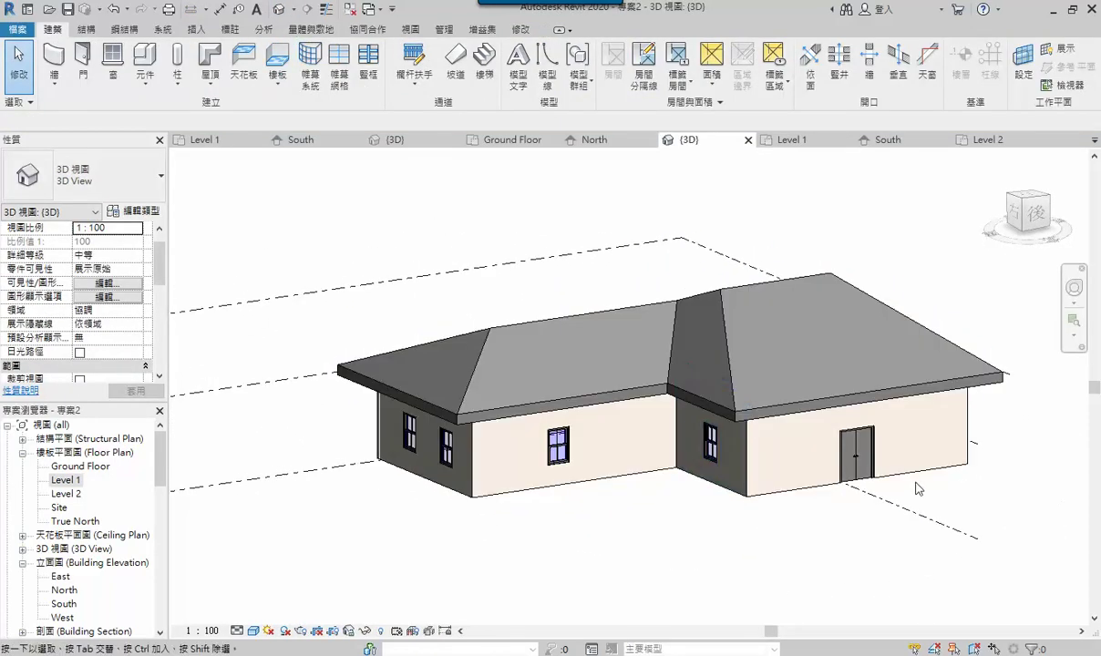
scroll(866, 483, up, 2)
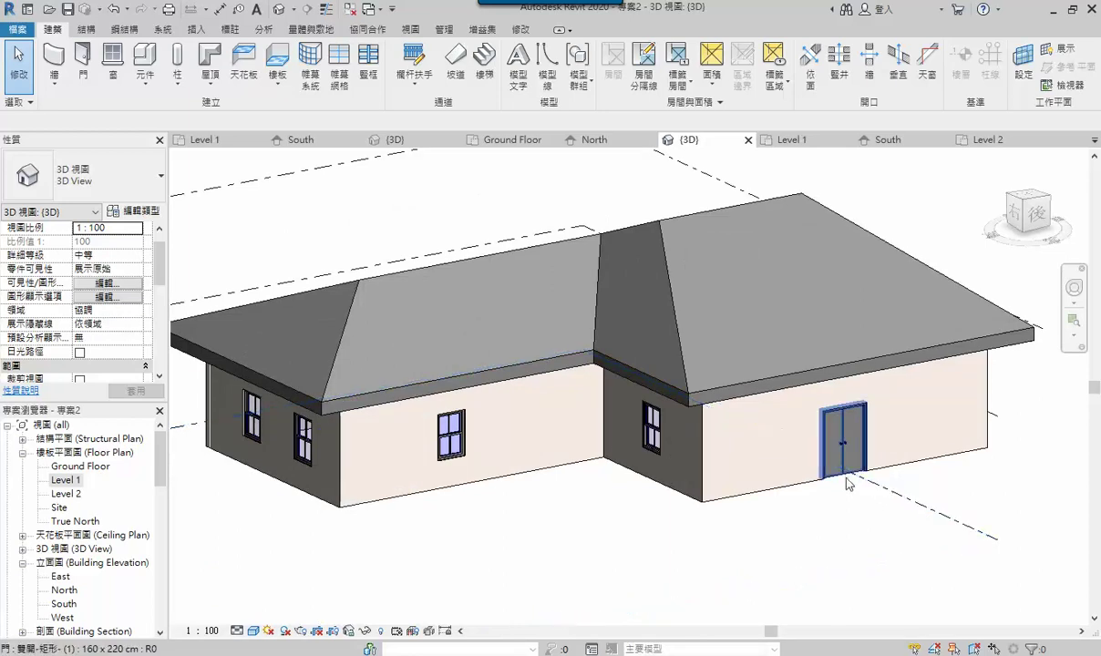
mouse_move(843, 474)
shift+middle_down()
mouse_move(928, 481)
mouse_move(789, 479)
mouse_move(789, 492)
mouse_move(707, 515)
mouse_move(398, 506)
mouse_move(830, 500)
shift+middle_up()
shift+middle_drag(833, 501, 1014, 504)
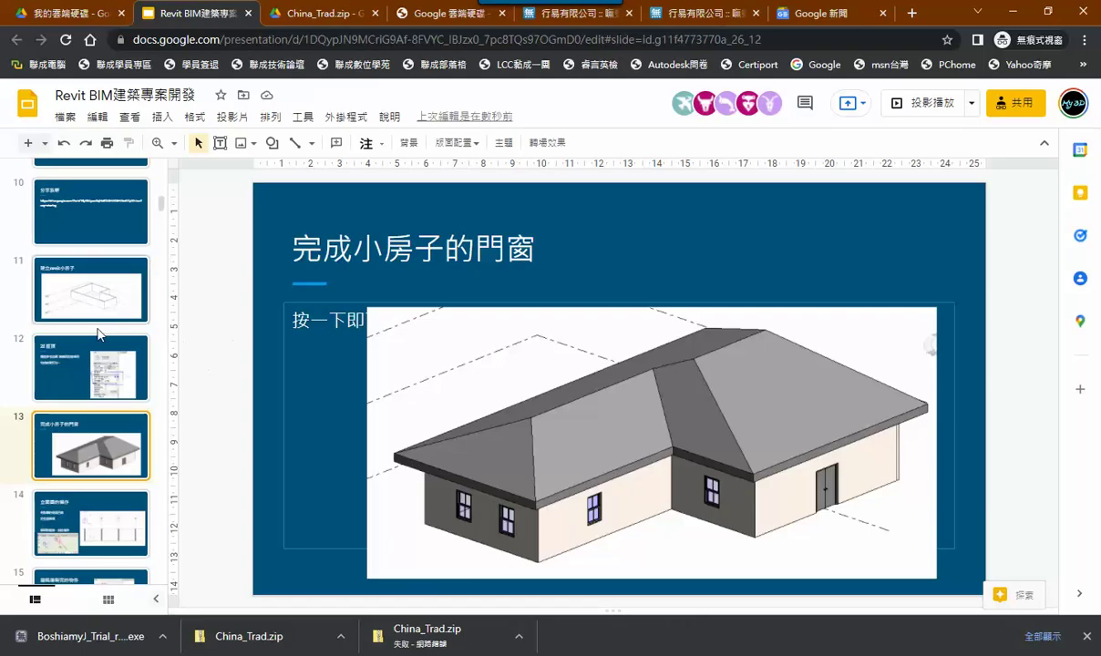
Review the title slide, slide 2 on the new-project dialog, and slide 3 on switching views.
scroll(90, 310, up, 5)
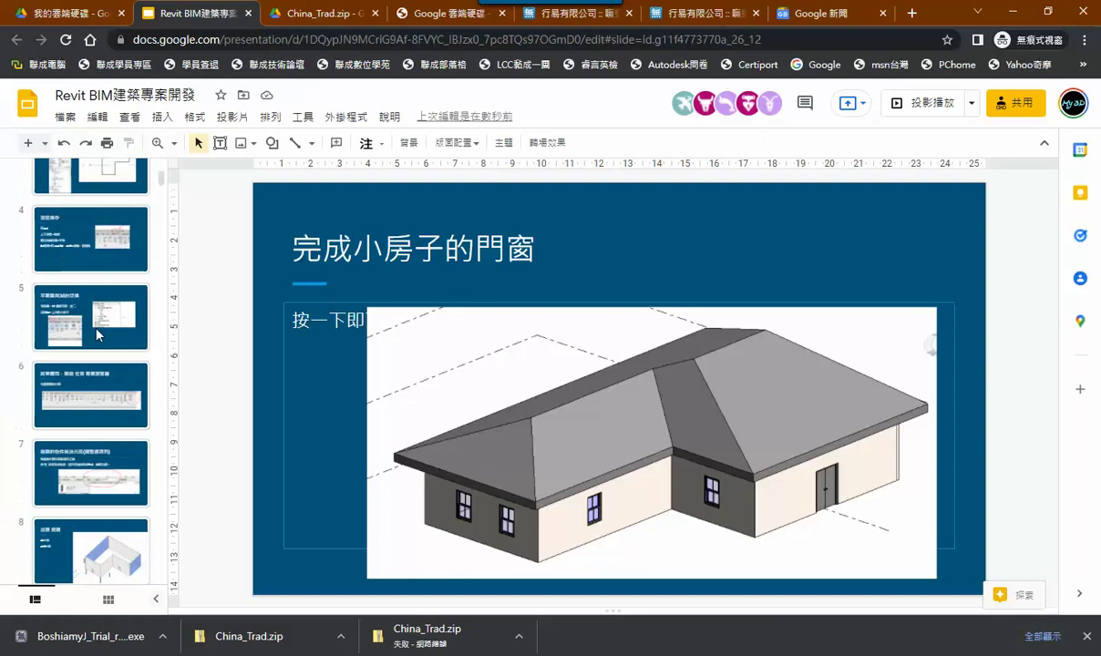
scroll(96, 341, up, 5)
click(94, 196)
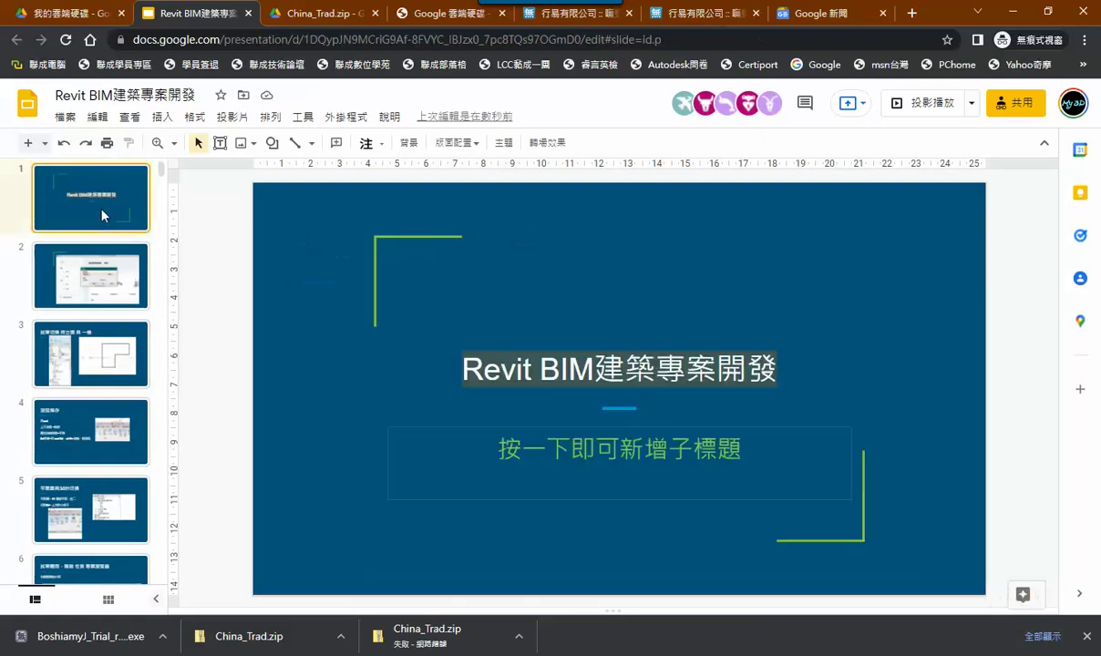
click(98, 259)
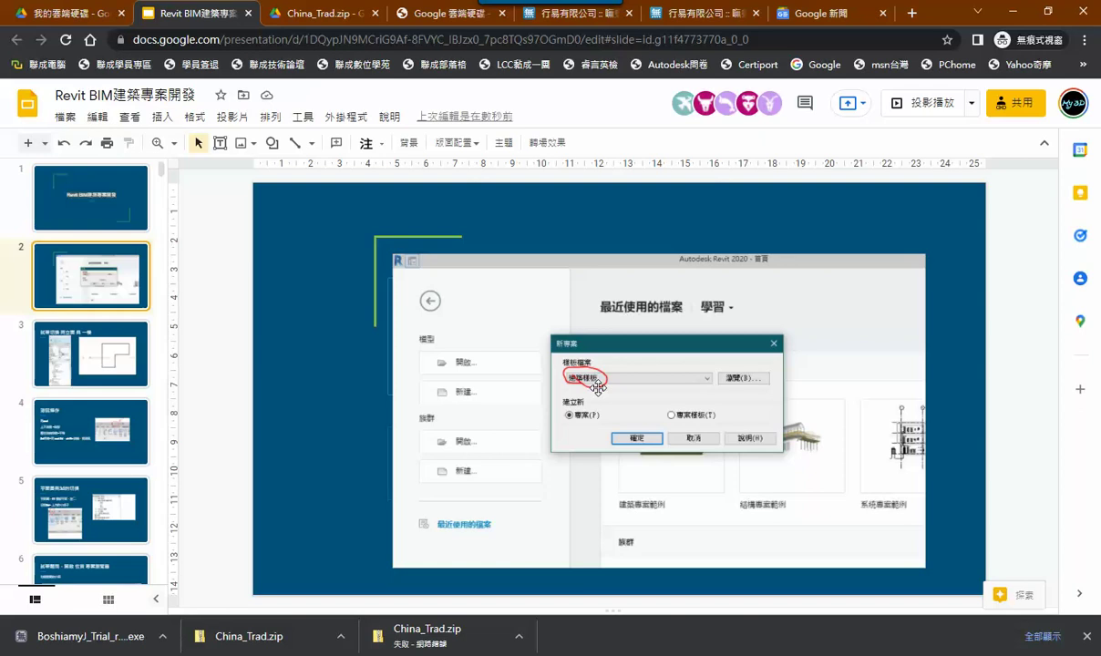
click(114, 359)
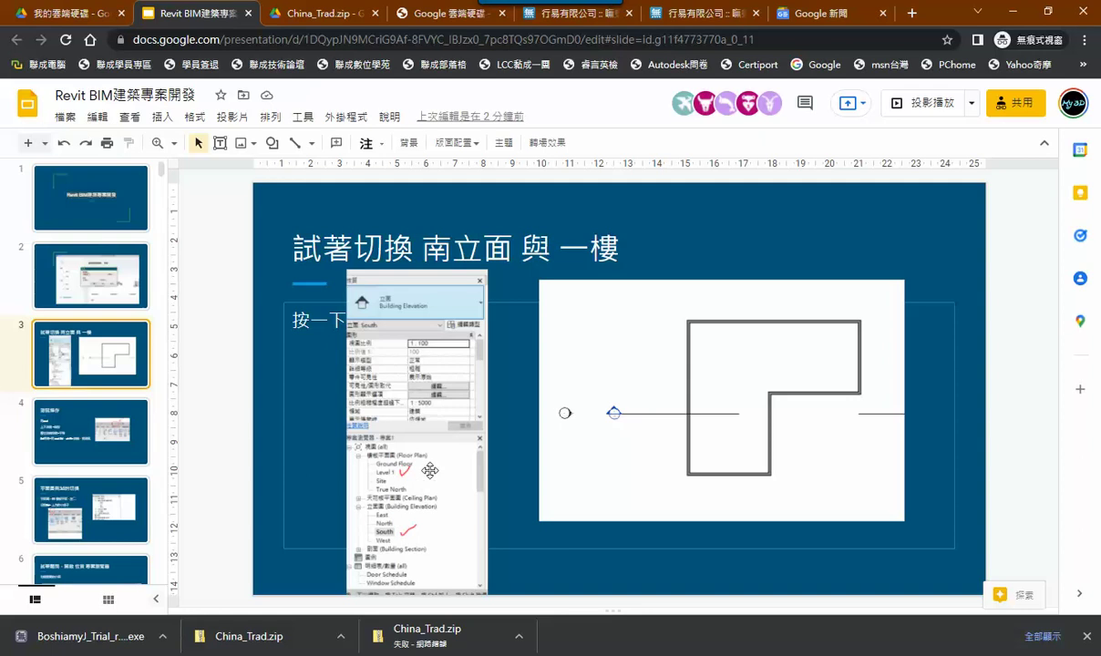
Look over slides 4 and 5 on mouse navigation and plan/3D switching, then reach slide 6.
click(71, 436)
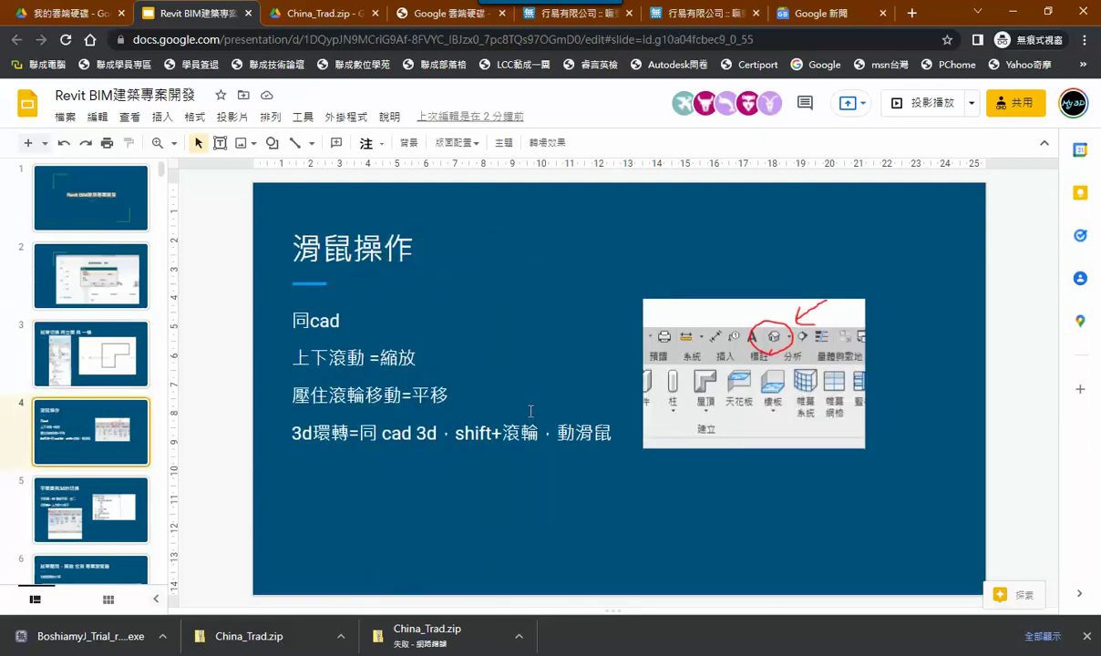
scroll(79, 434, down, 1)
click(80, 435)
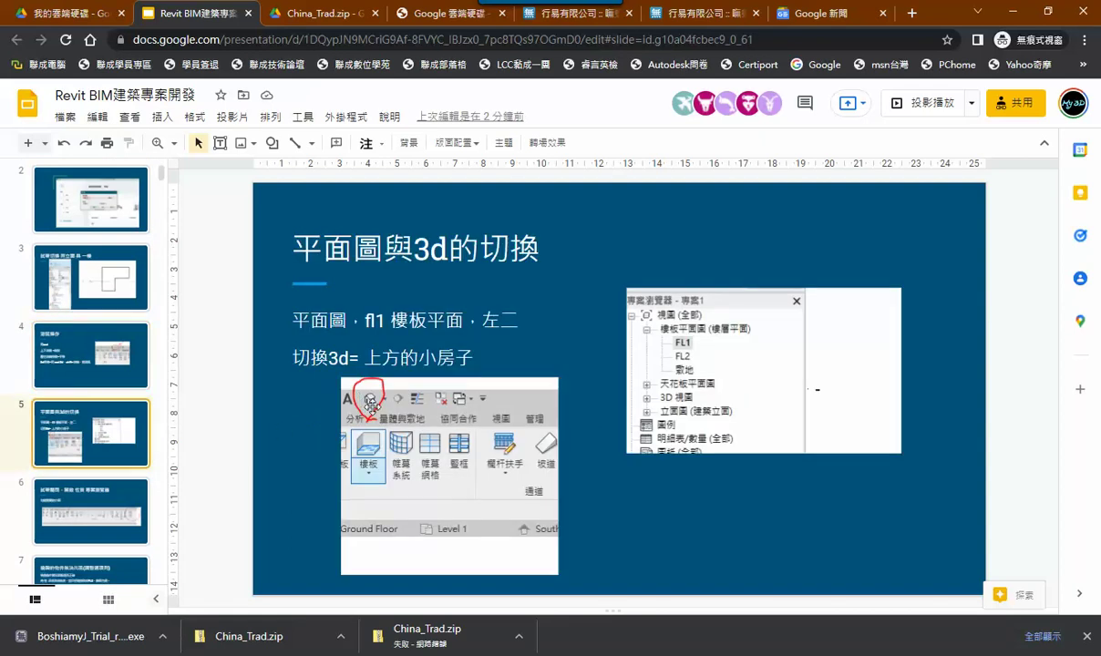
key(Down)
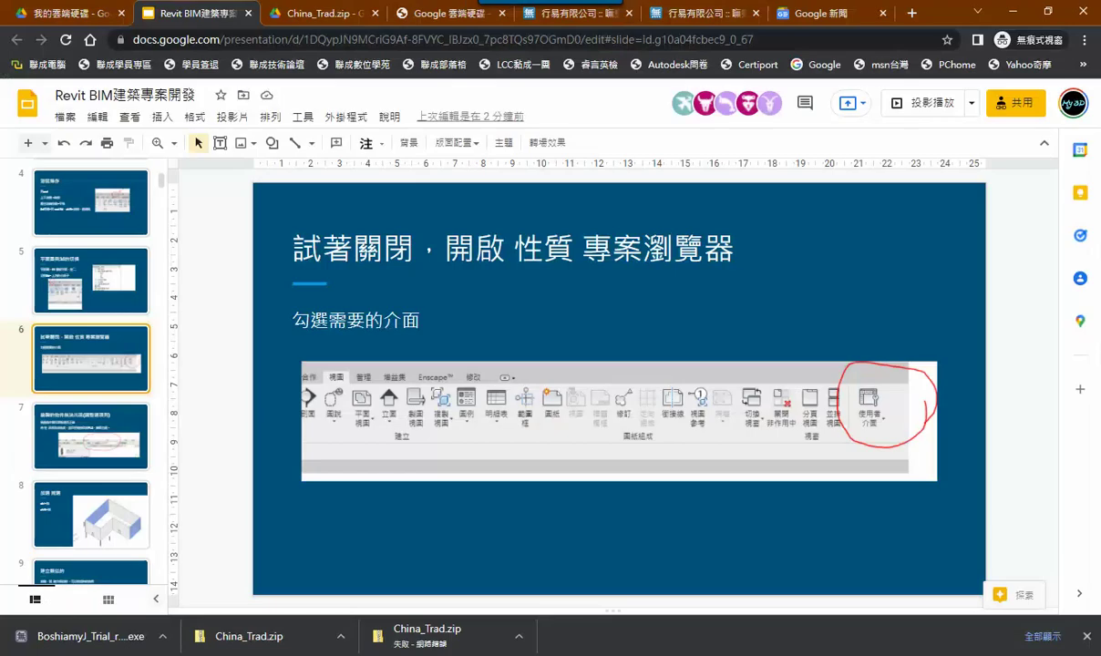
Step through slide 7, the 加選 減選 slide 8, and slide 9 建立類似的.
click(116, 438)
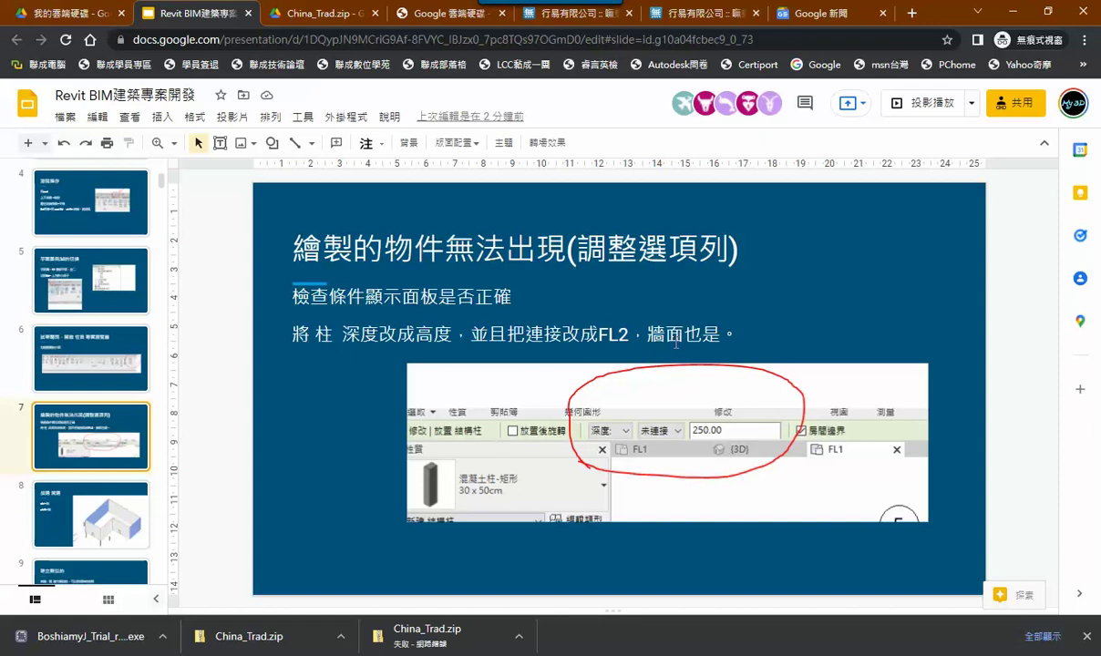
click(100, 476)
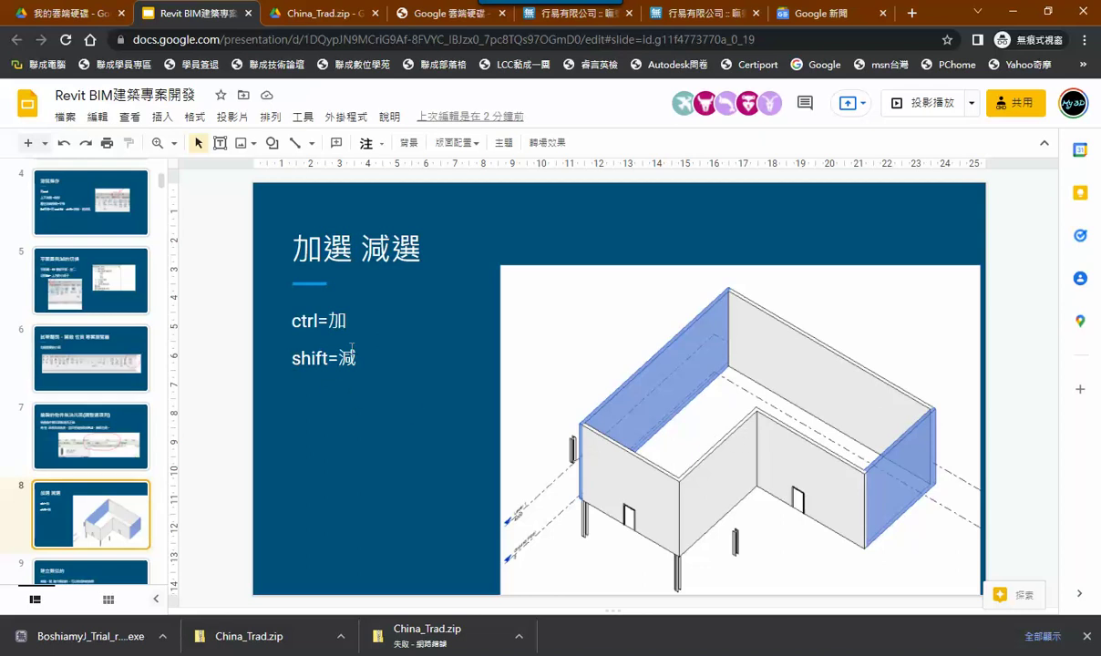
scroll(92, 429, down, 2)
click(92, 429)
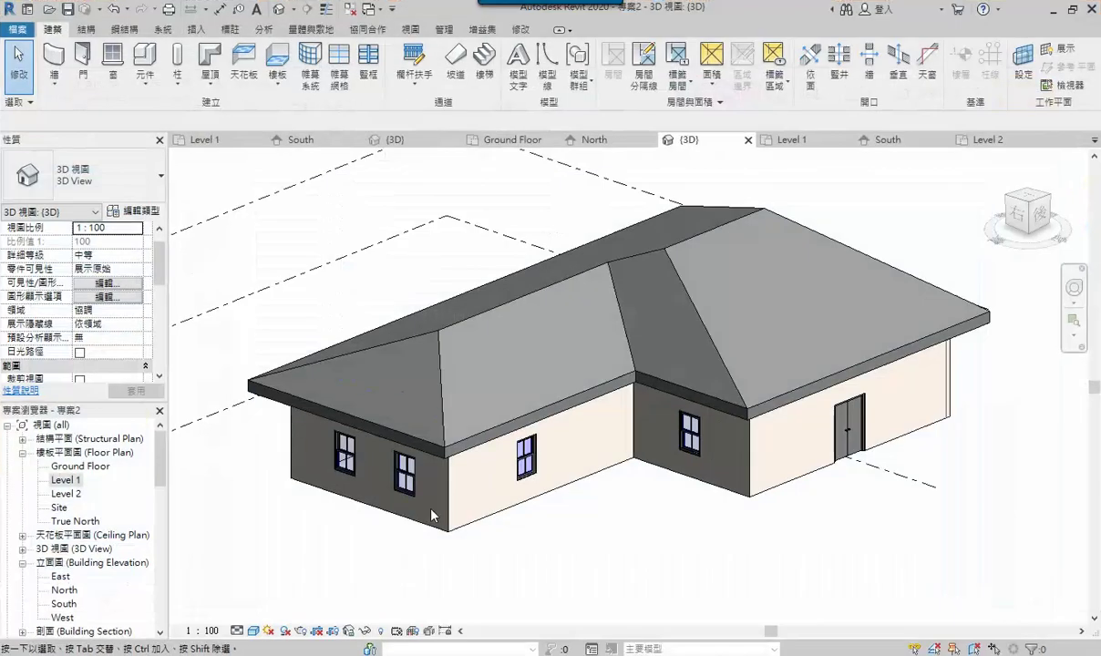
mouse_move(405, 479)
shift+middle_down()
mouse_move(619, 504)
mouse_move(561, 469)
shift+middle_up()
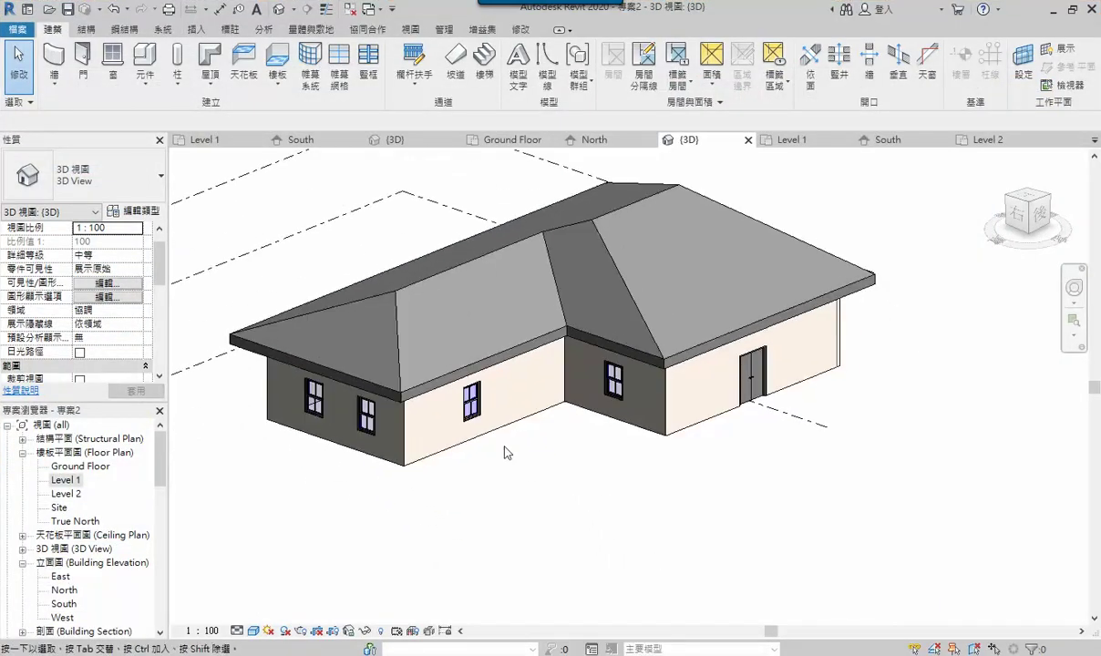
click(475, 400)
right_click(560, 471)
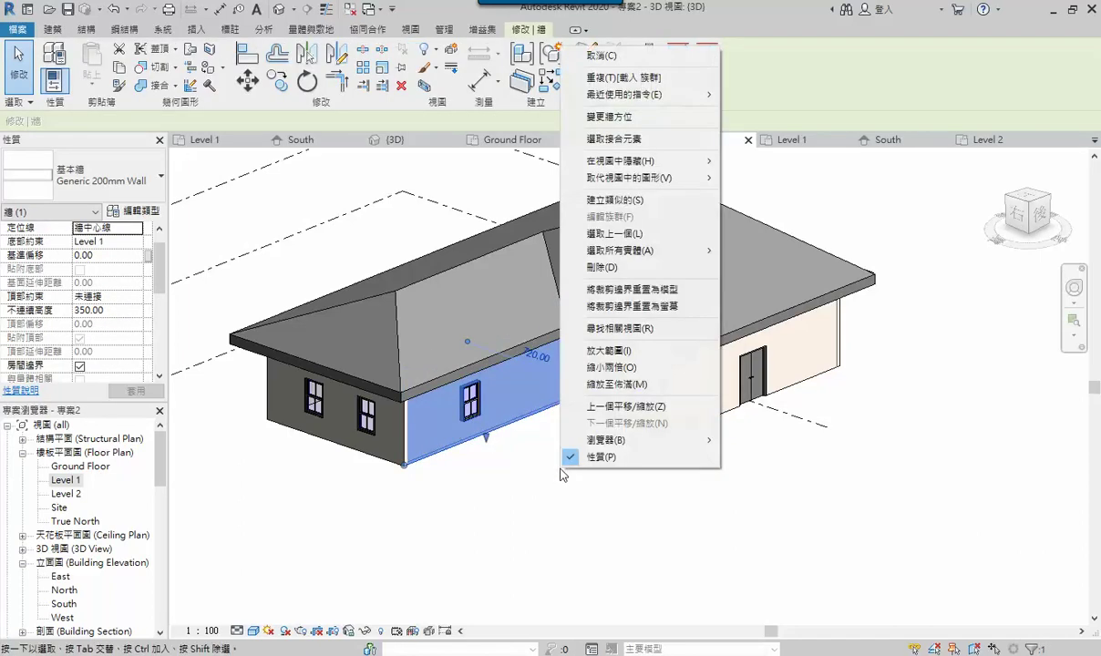
click(617, 201)
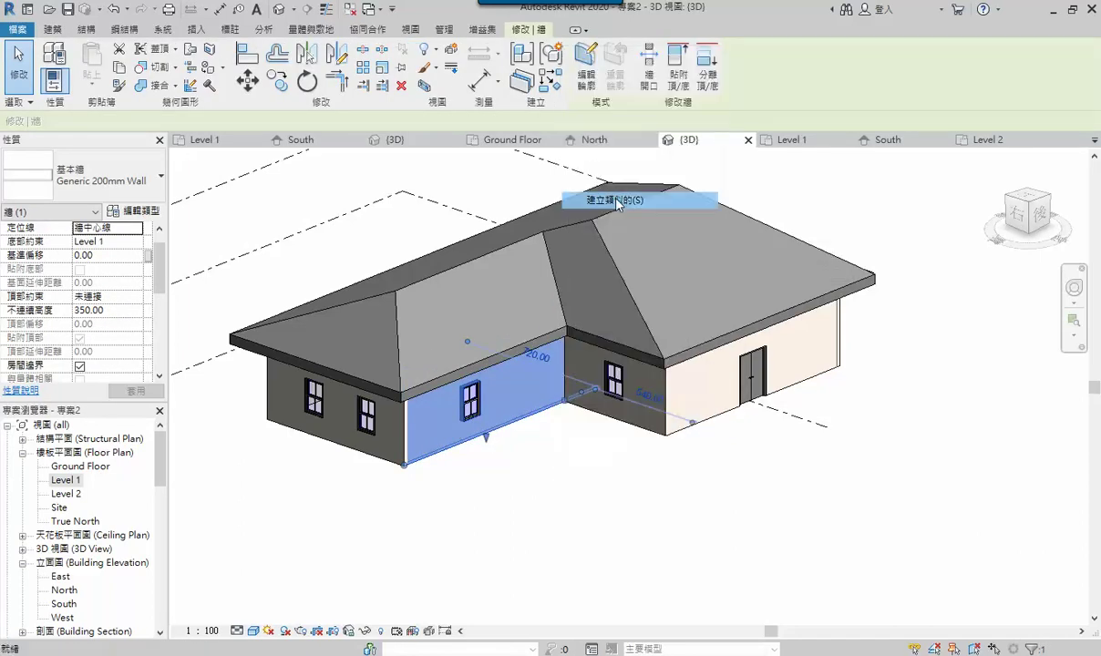
click(536, 495)
click(628, 534)
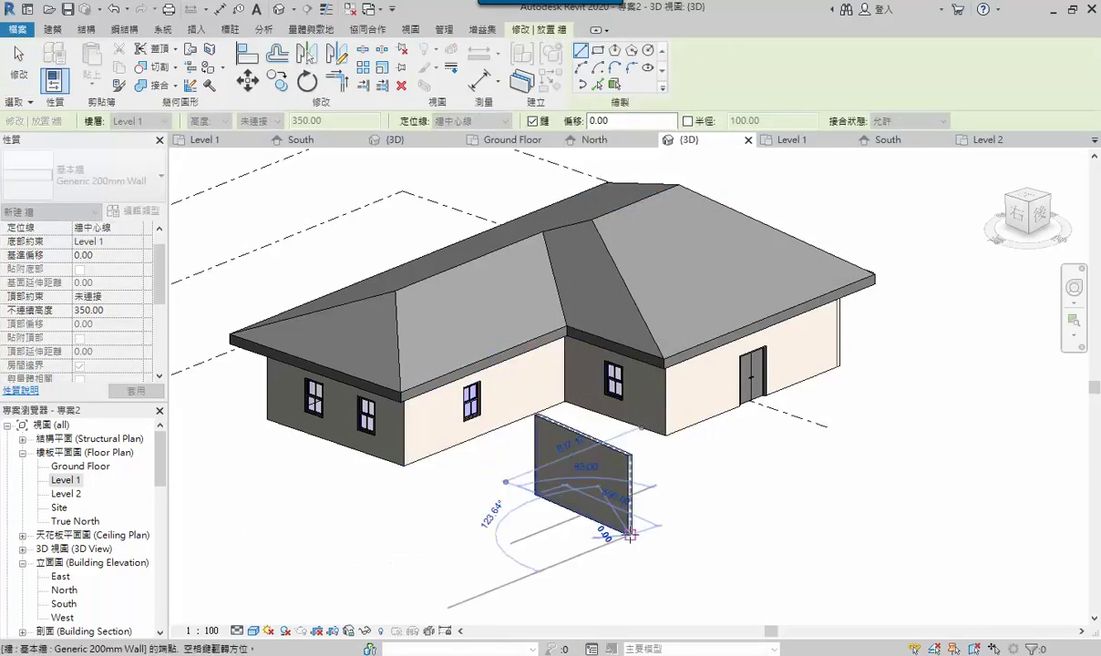
key(Escape)
key(Escape)
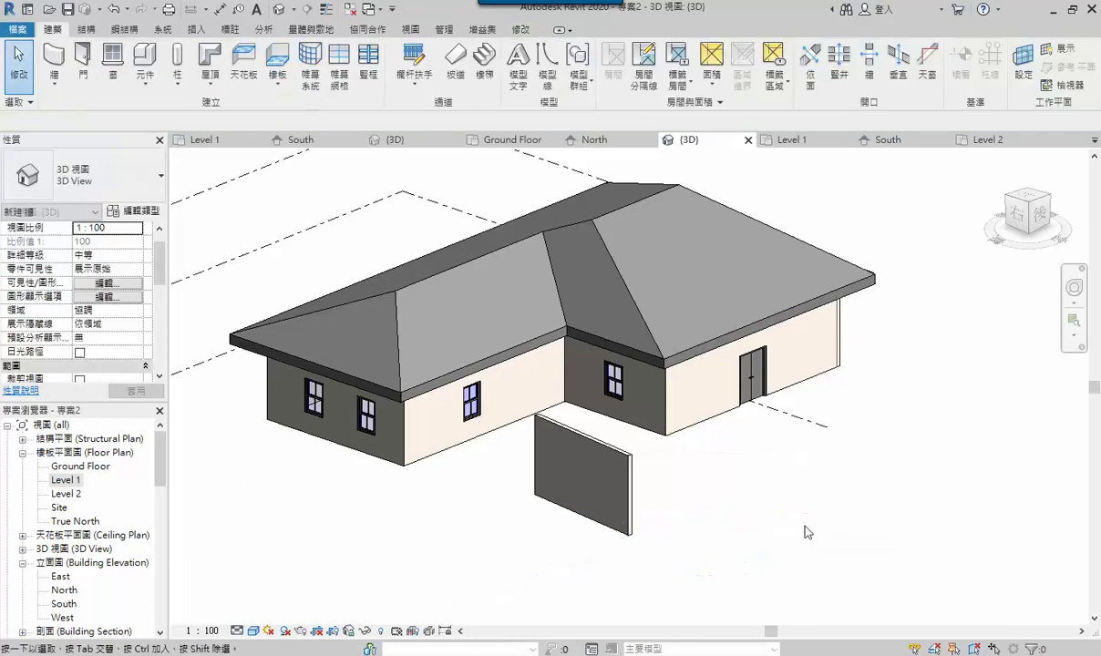
key(ctrl+z)
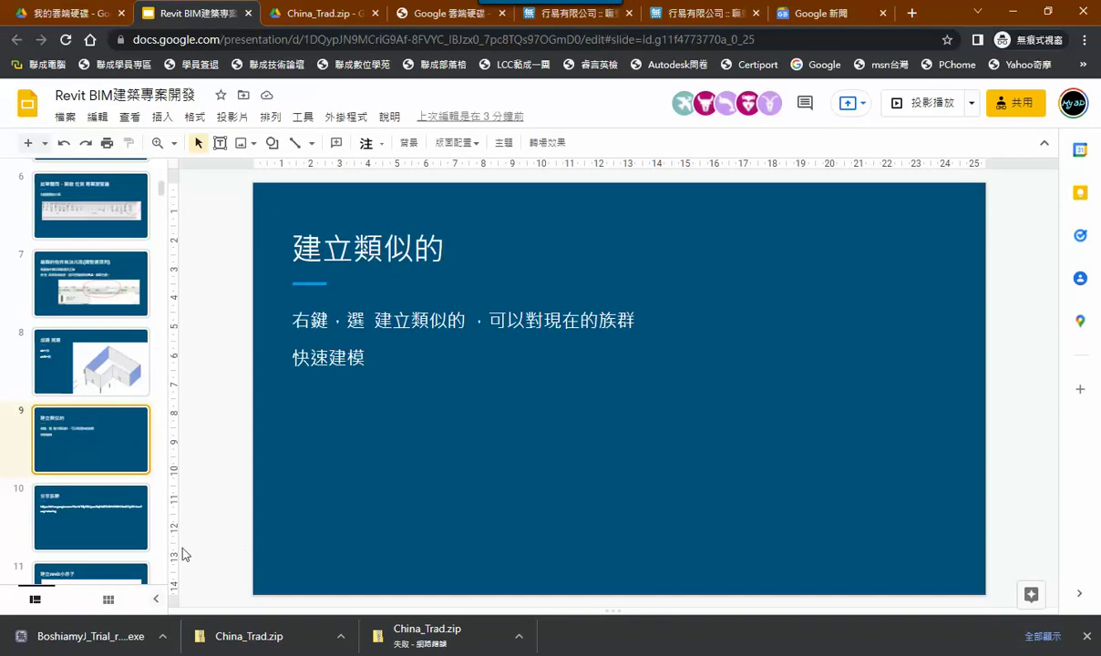
Append (繁體) to the 分享族群 title on slide 10.
click(91, 518)
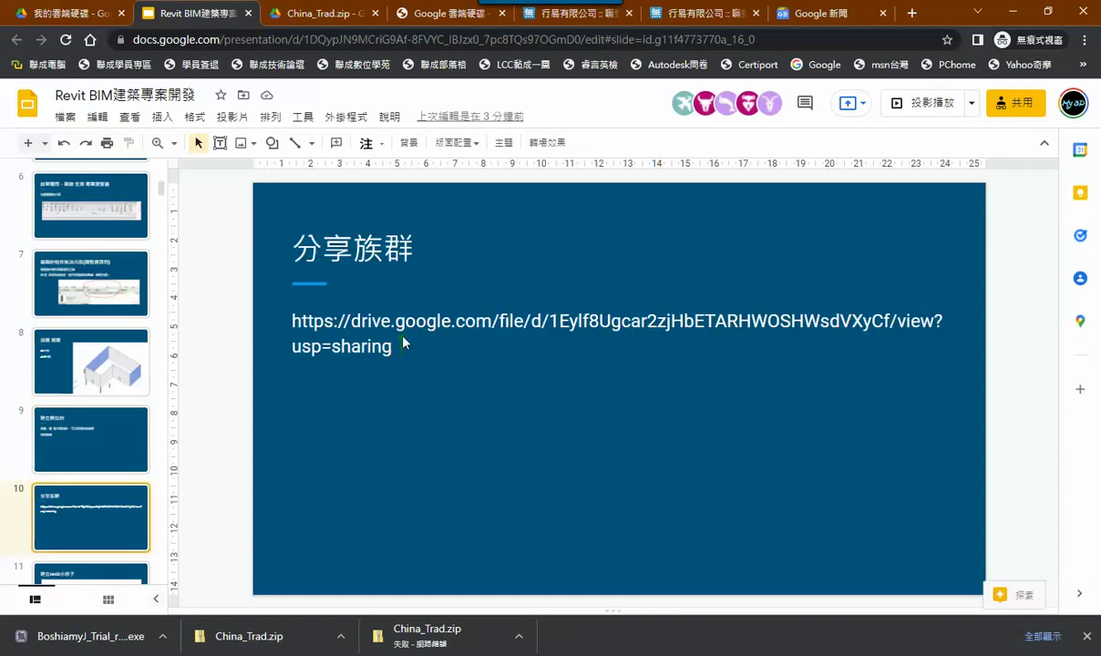
click(417, 250)
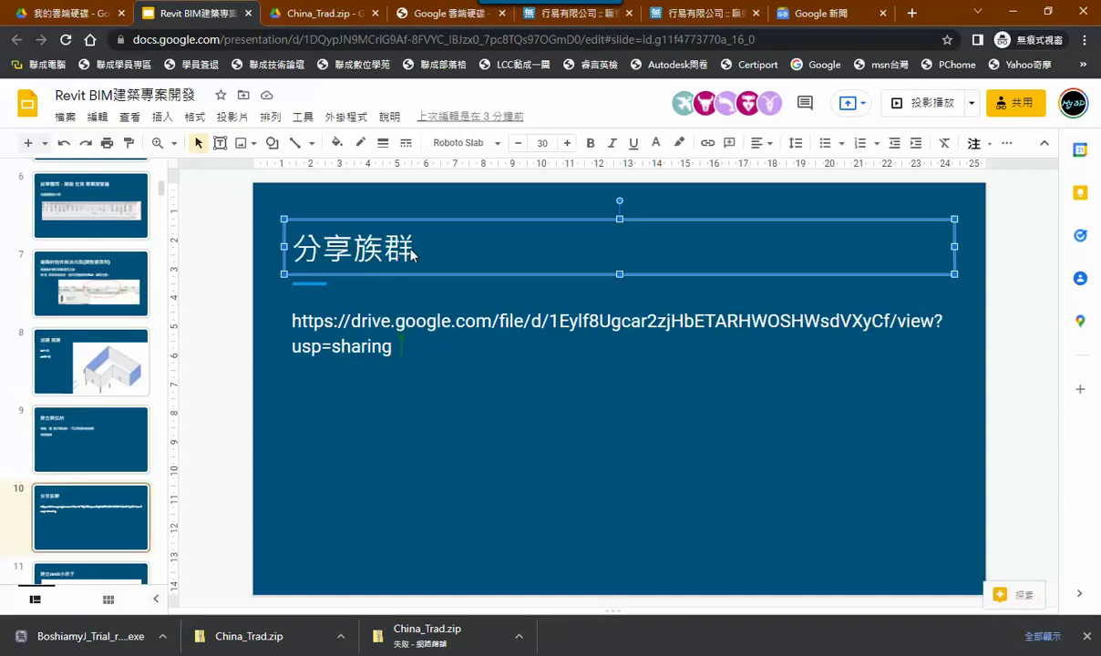
text(()
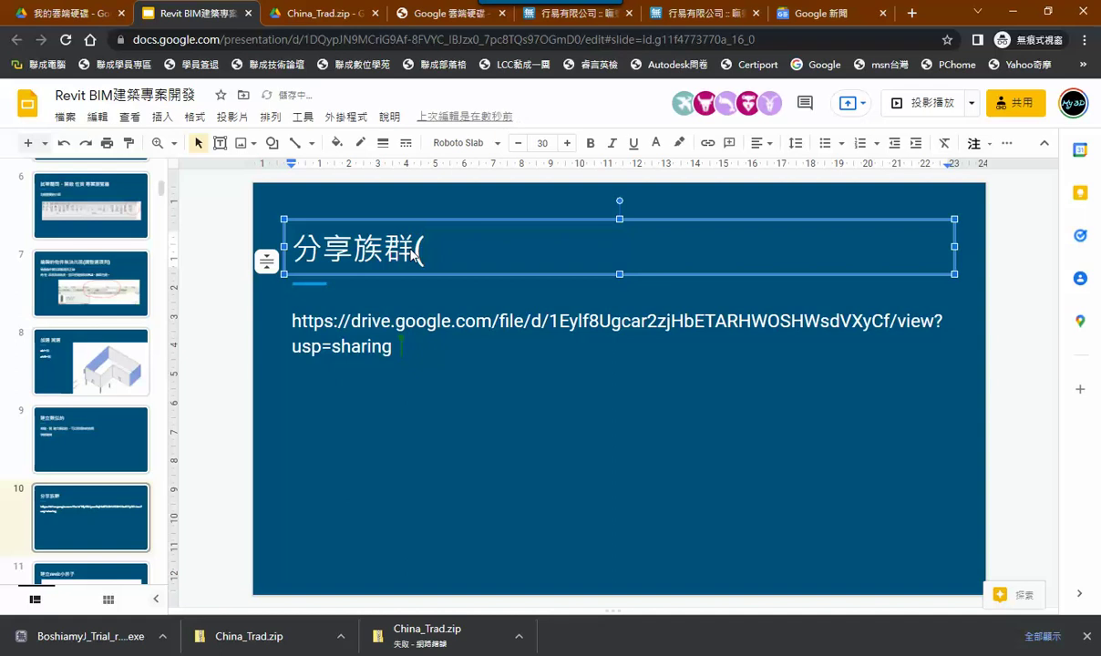
text(vp)
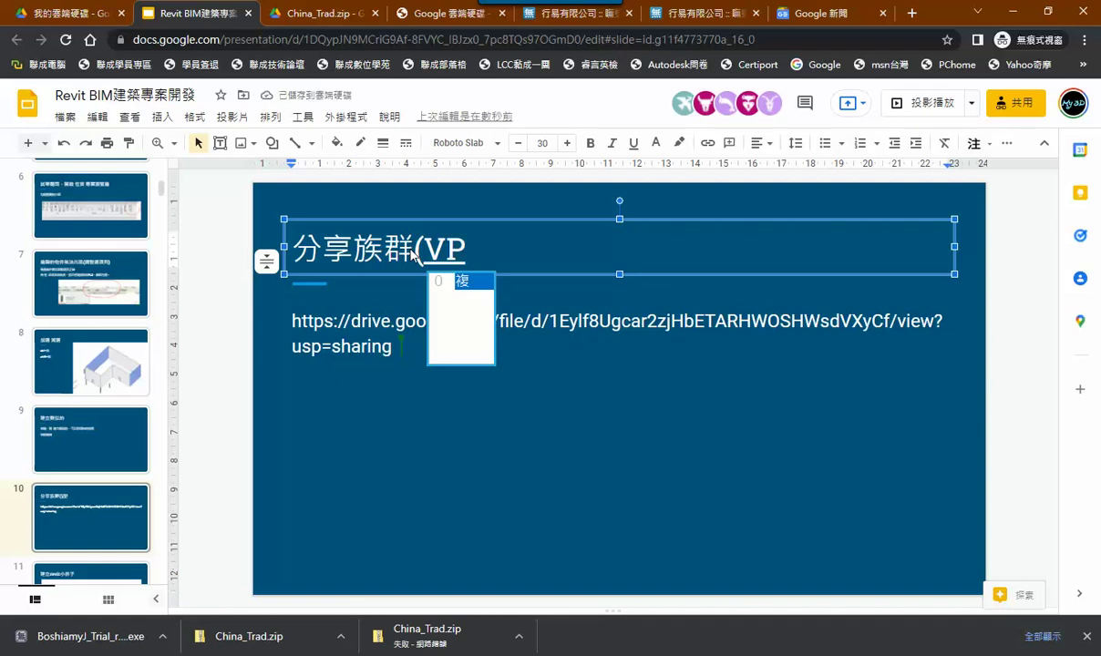
key(BackSpace)
key(BackSpace)
text(vs)
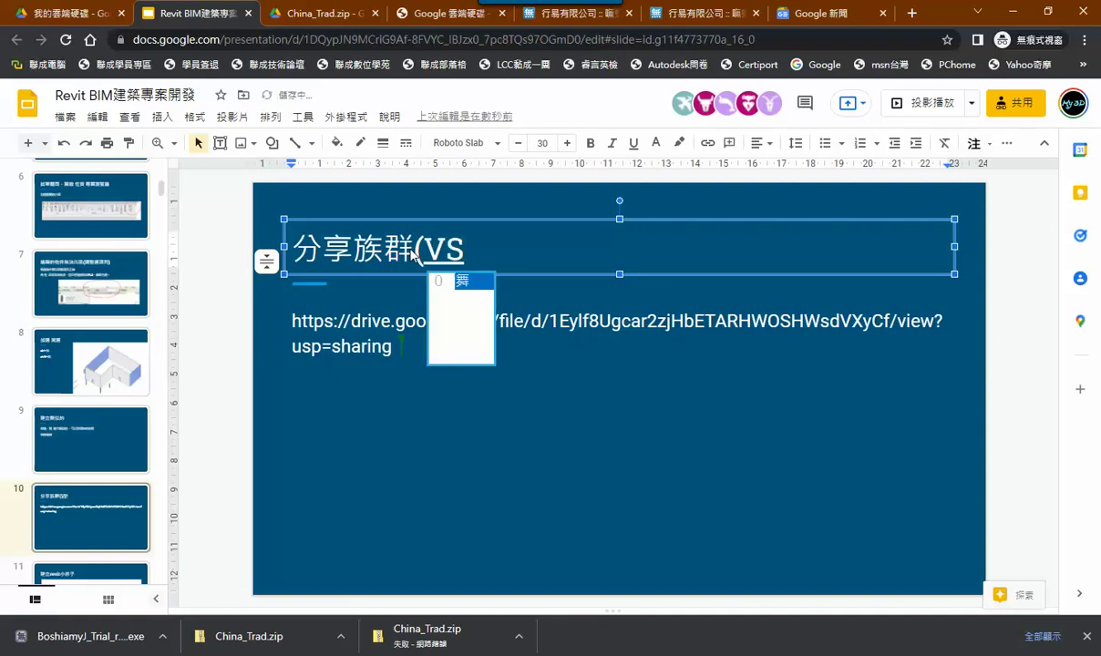
key(space)
text(體)
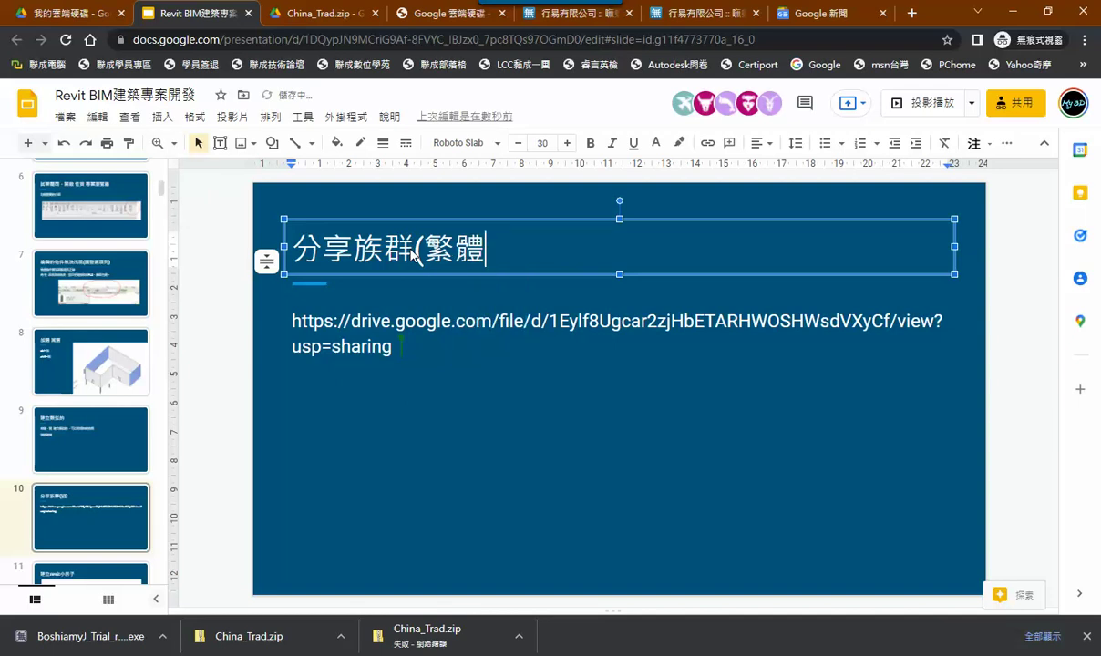
text())
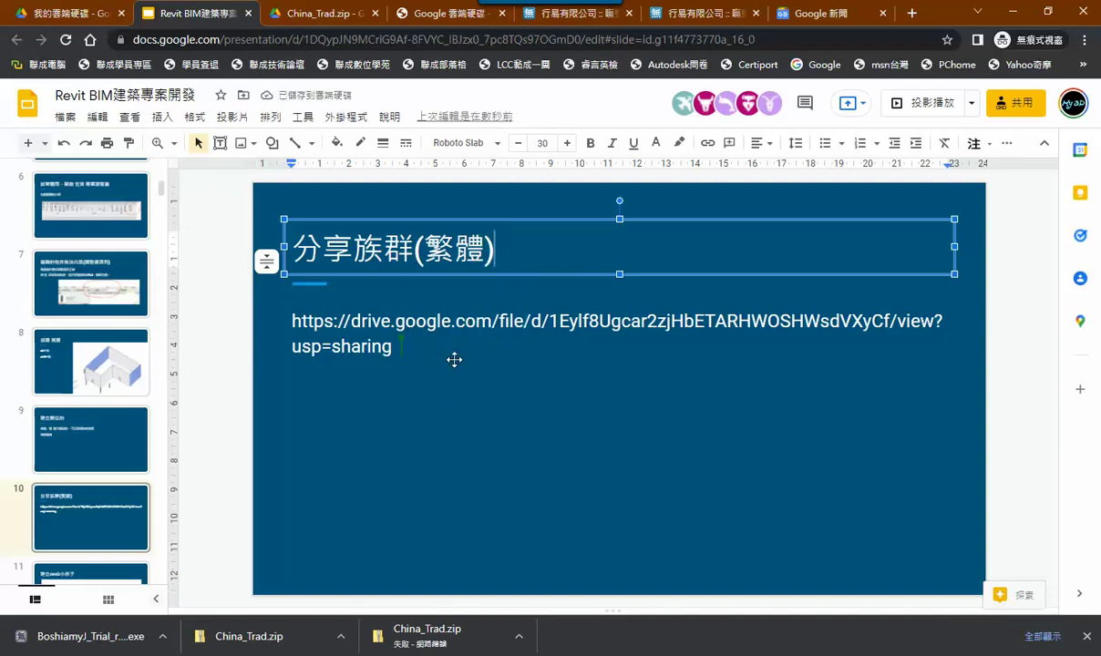
Scroll the filmstrip and open slide 11, 建立revit小房子.
scroll(116, 522, down, 1)
scroll(116, 522, down, 3)
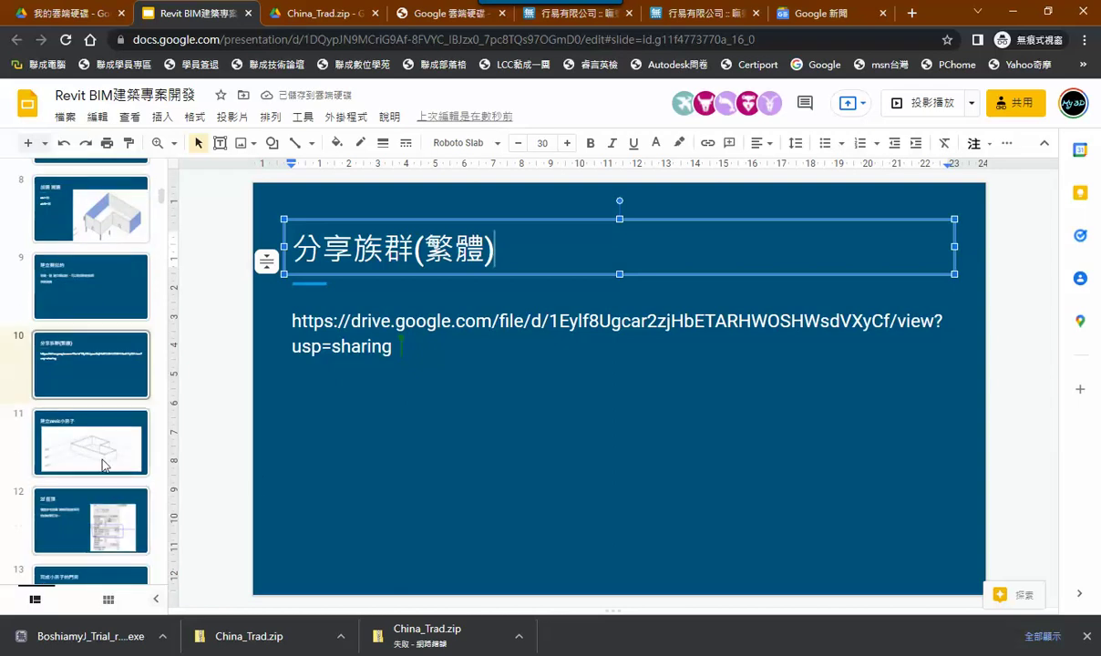
click(109, 455)
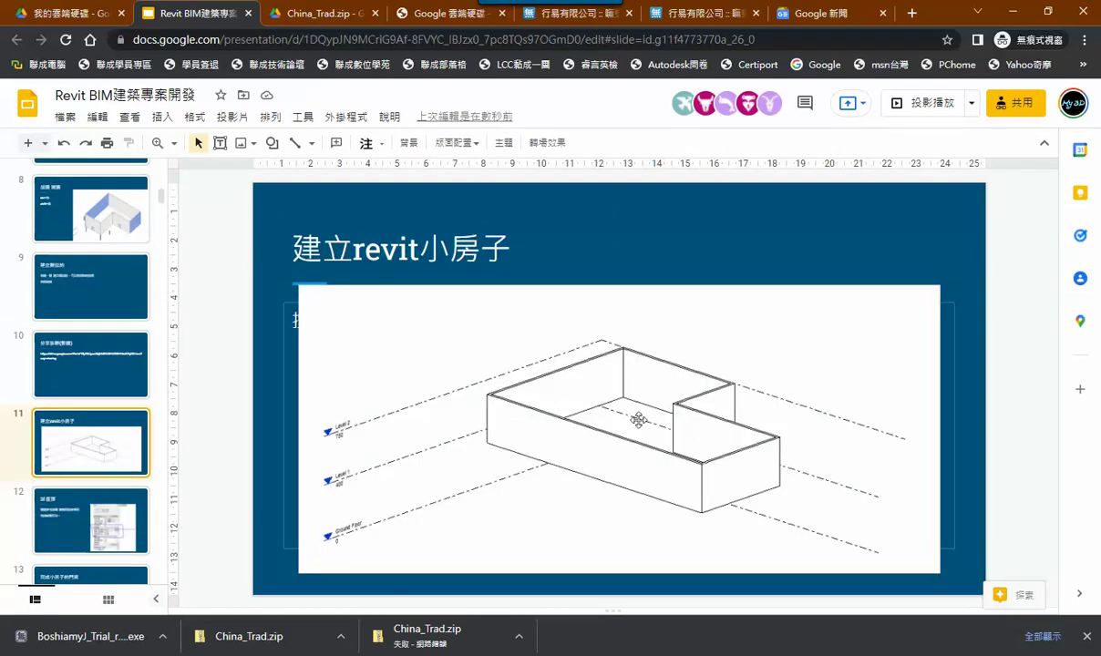
Page through the 2f 屋頂, 完成小房子的門窗, 立面圖的操作 and 編輯繪製完的物件 slides.
key(Down)
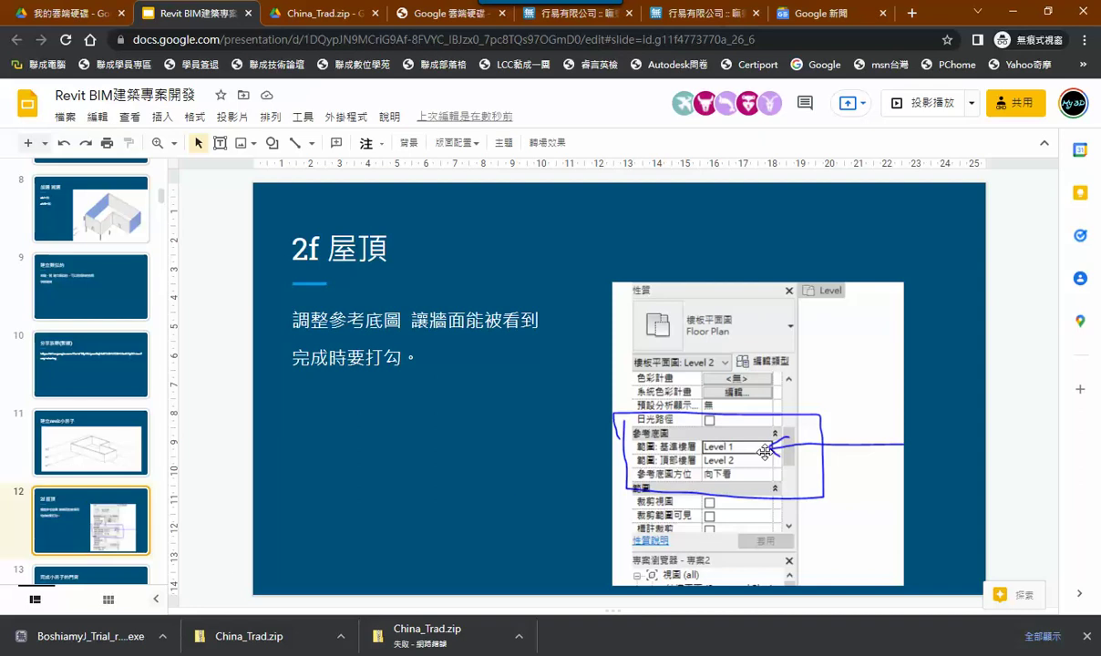
scroll(109, 437, down, 2)
click(109, 452)
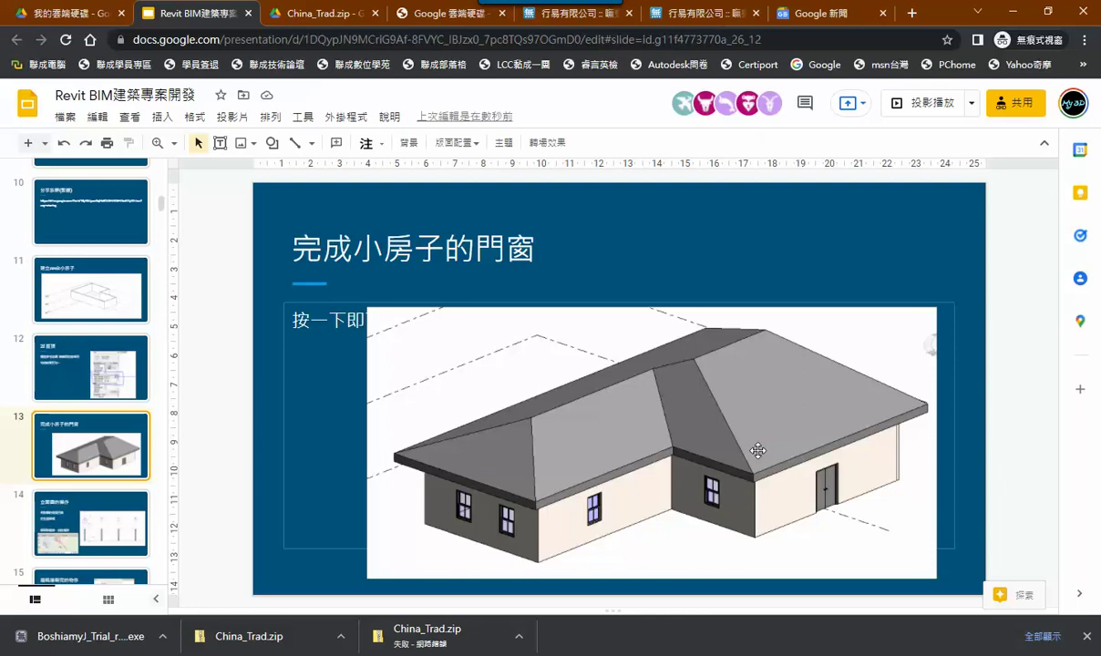
click(120, 526)
scroll(64, 493, down, 3)
click(95, 435)
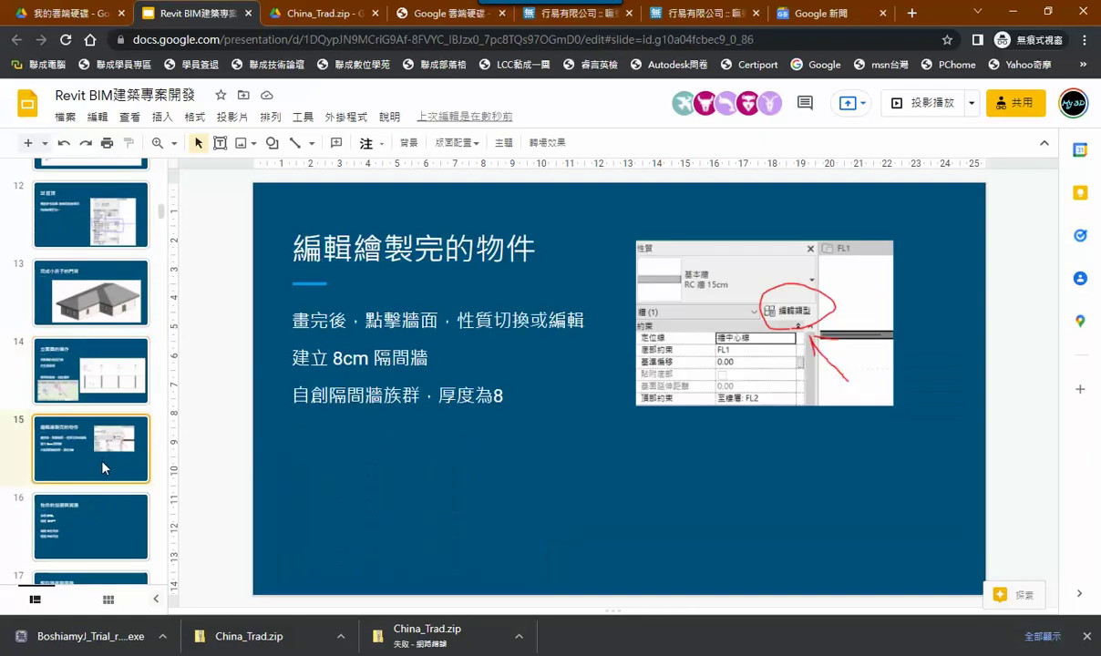
Continue from 複製目標樓層 to the 繪製外圍的柱子 slide, then return to Revit.
click(92, 506)
scroll(94, 503, down, 2)
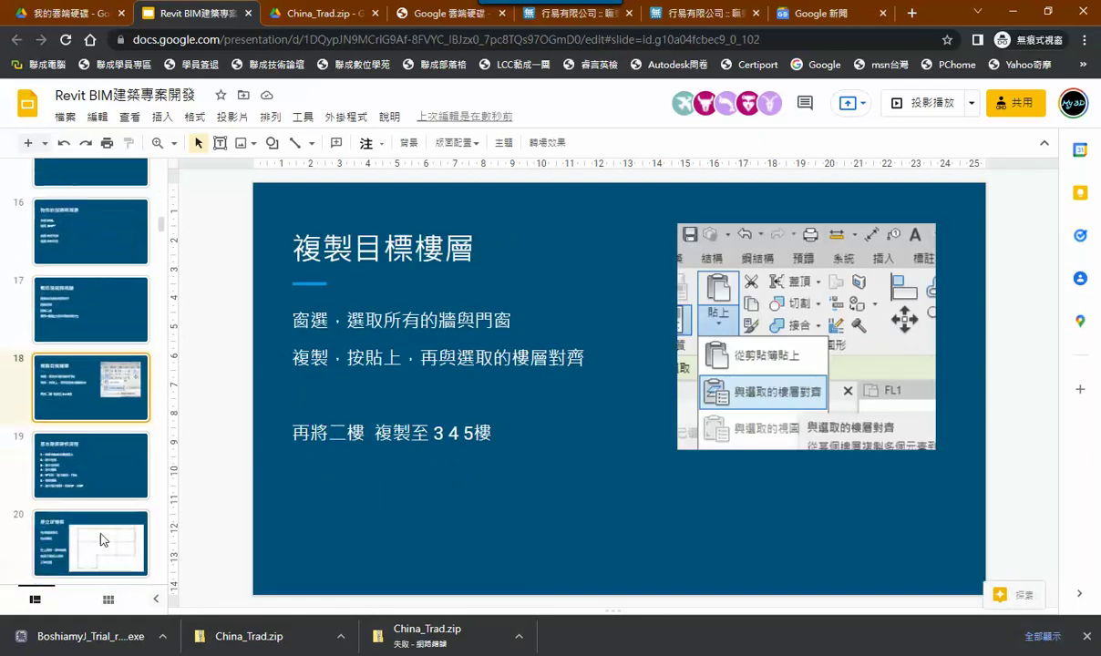
click(102, 483)
click(103, 519)
scroll(106, 505, down, 2)
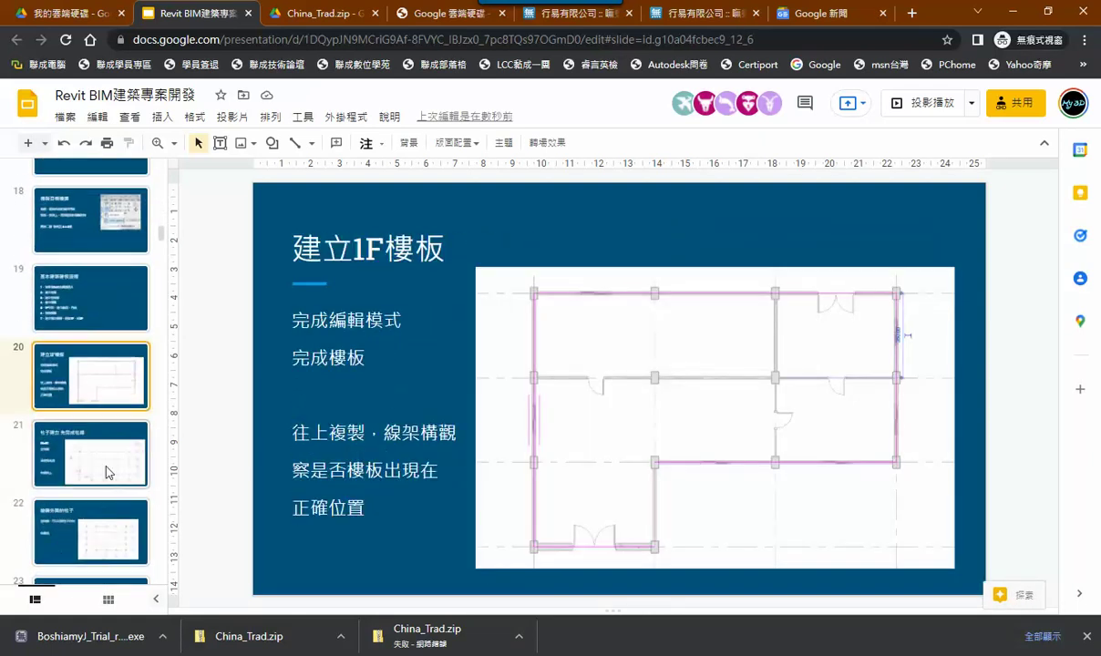
click(108, 472)
click(112, 523)
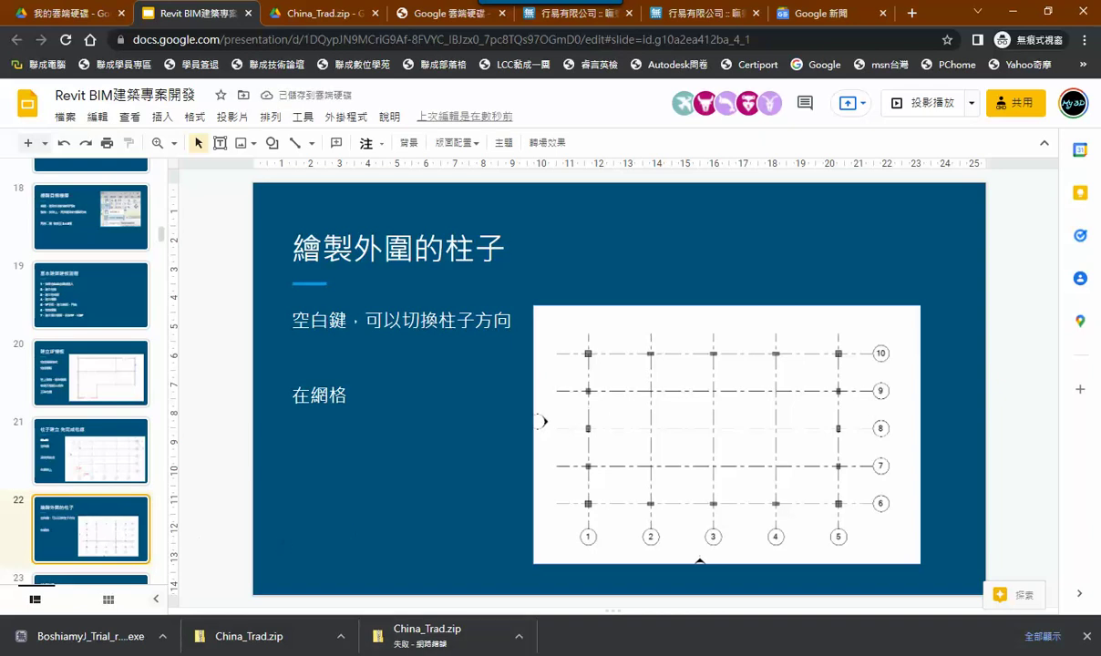
key(alt+Tab)
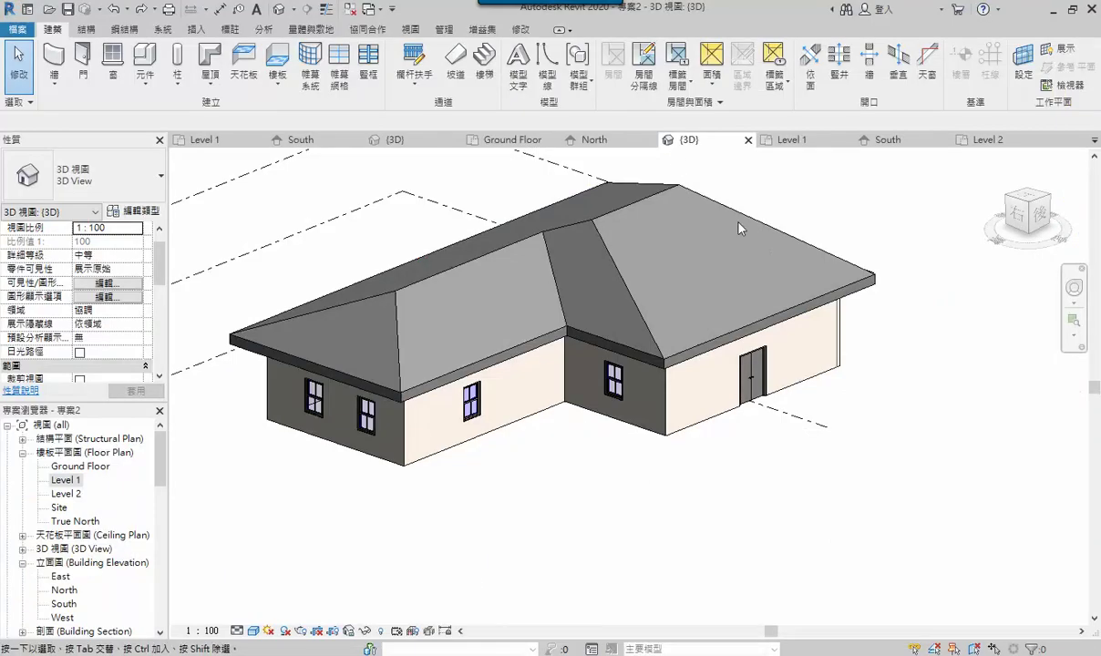